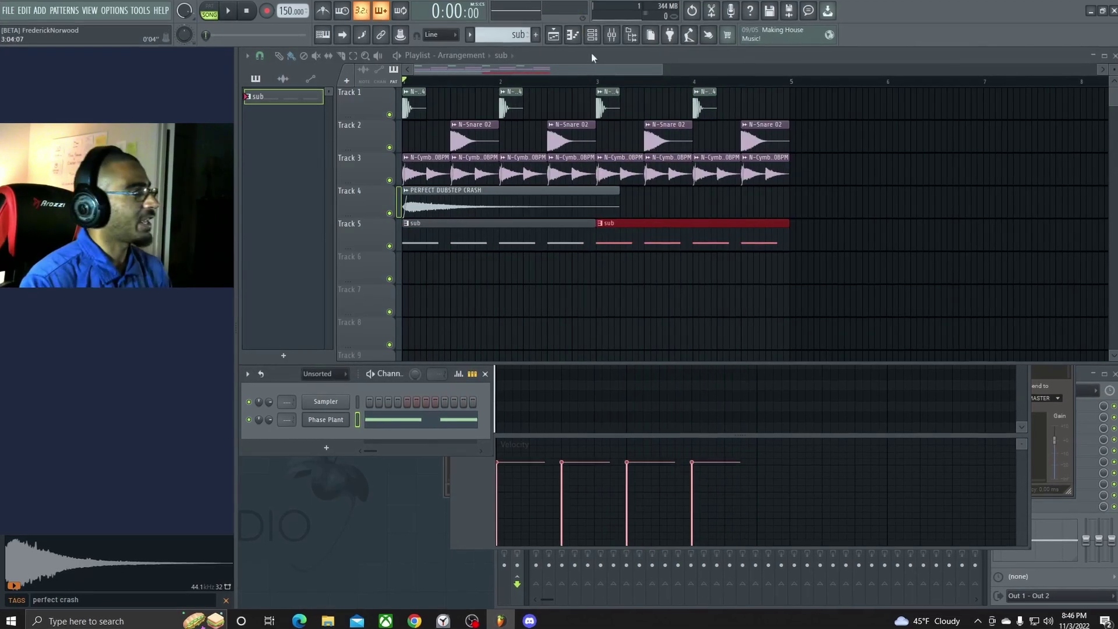
pyautogui.click(590, 36)
pyautogui.click(631, 28)
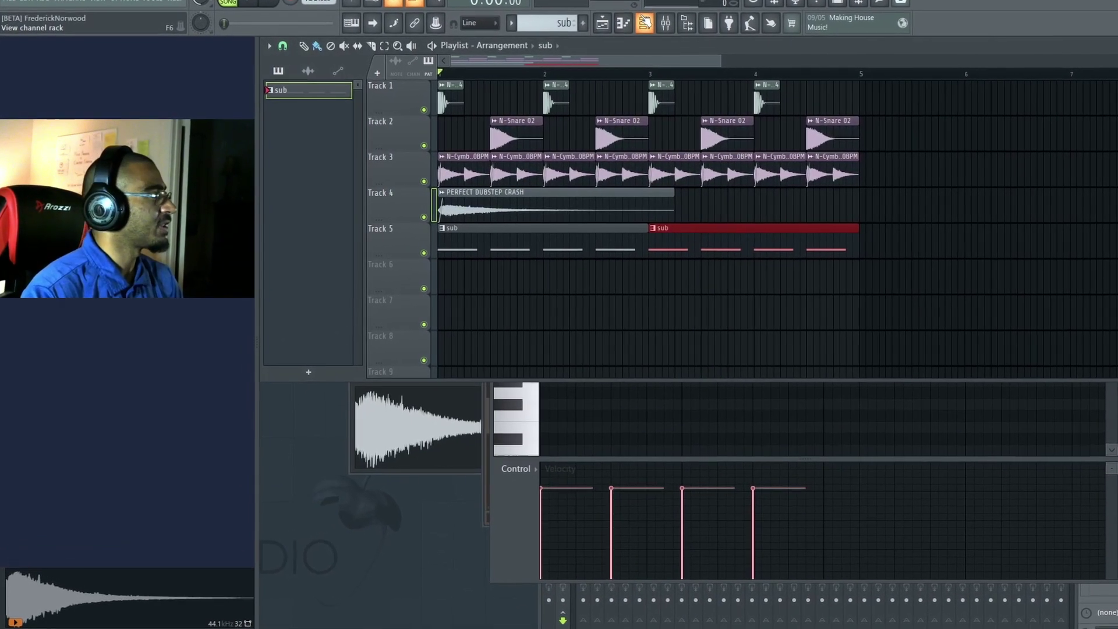
pyautogui.click(630, 28)
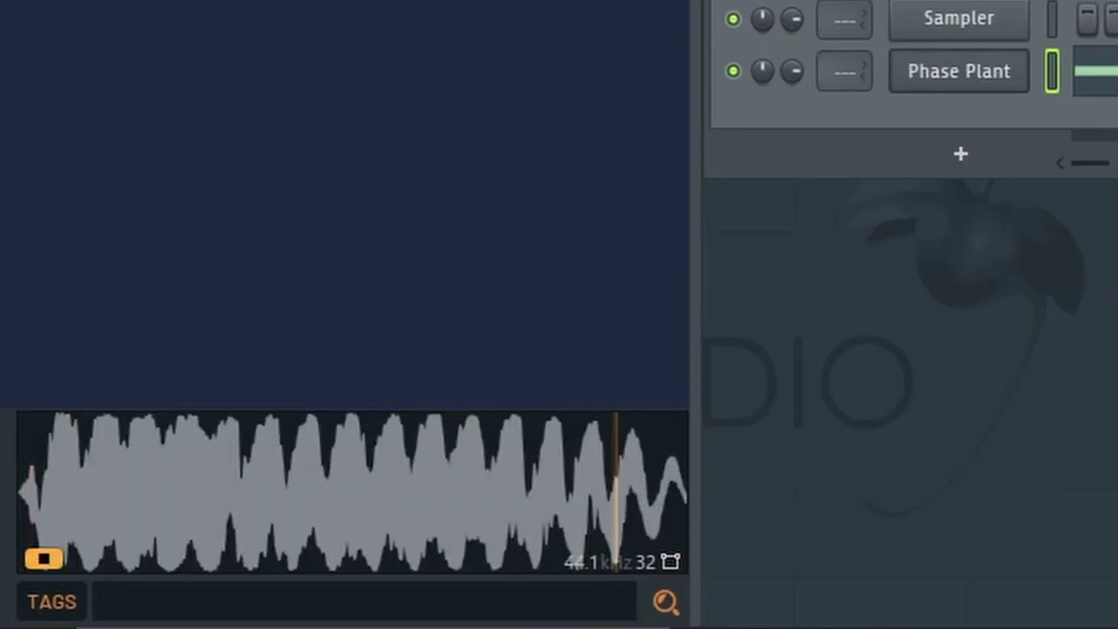
# - Audition the next samples in the browser and place KBD - METALLIC WOOF - F at the start of Track 7
pyautogui.press('Down')
pyautogui.press('Down')
pyautogui.press('Down')
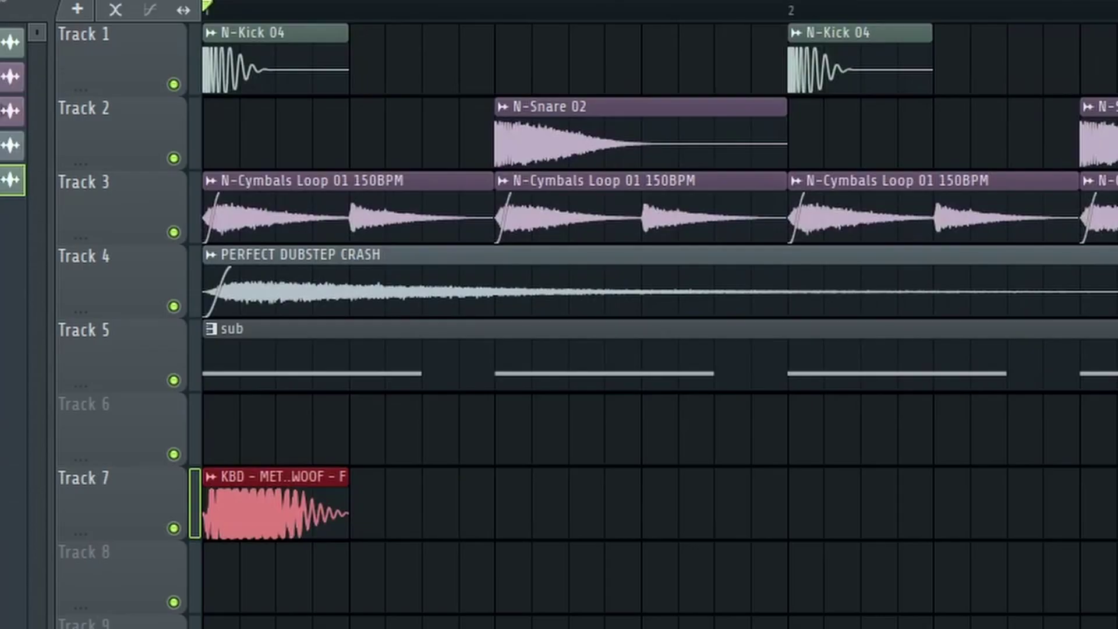
# - Duplicate the METALLIC WOOF clip along Track 7 until eight copies fill the first two bars, and play it back
pyautogui.hotkey('ctrl', 'b')
pyautogui.hotkey('ctrl', 'b')
pyautogui.hotkey('ctrl', 'b')
pyautogui.press('space')
pyautogui.press('space')
pyautogui.press('space')
# - Add Fruity Parametric EQ 2 to the METALLIC WOOF clip's mixer track 9 and cut the lowest frequencies with band 1
pyautogui.scroll(-2, 626, 580)
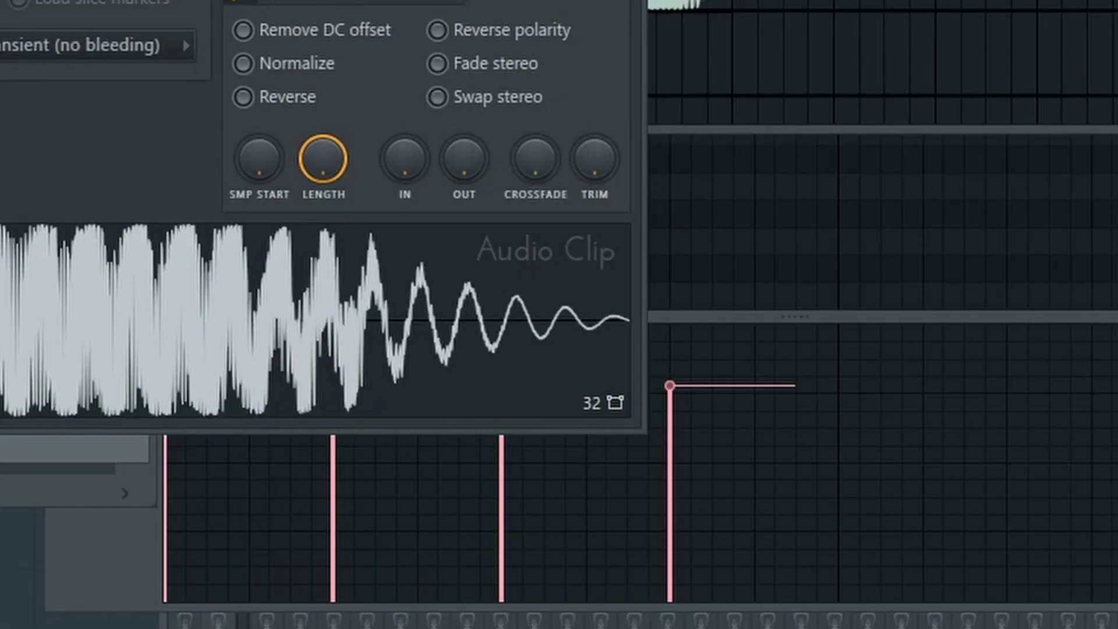
pyautogui.press('F9')
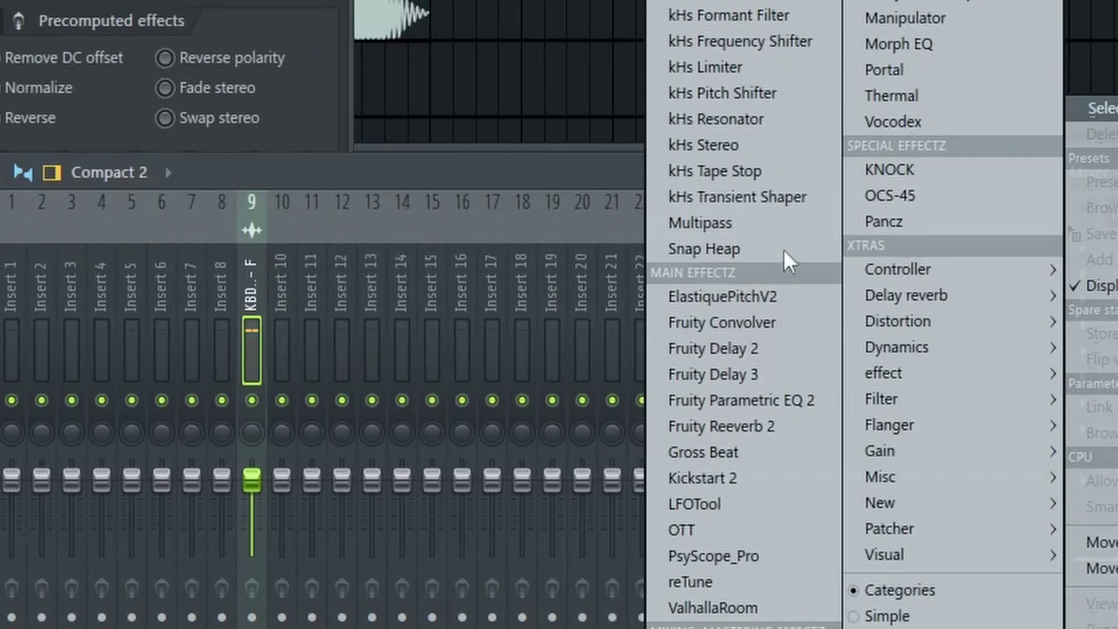
pyautogui.click(778, 397)
pyautogui.scroll(-2, 748, 122)
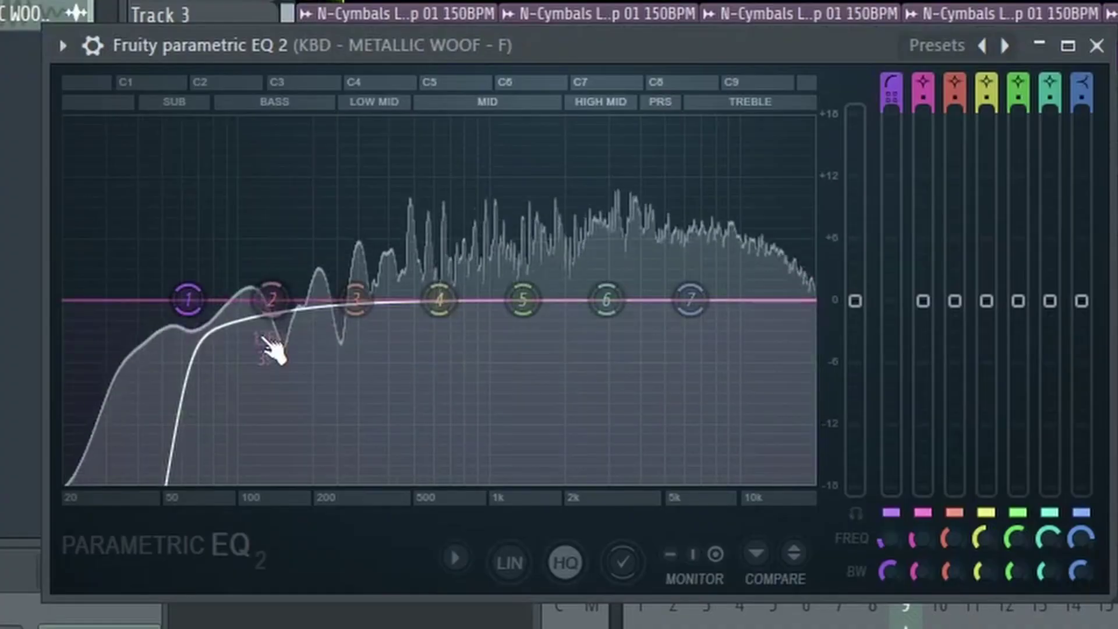
pyautogui.moveTo(274, 349); pyautogui.dragTo(274, 318)
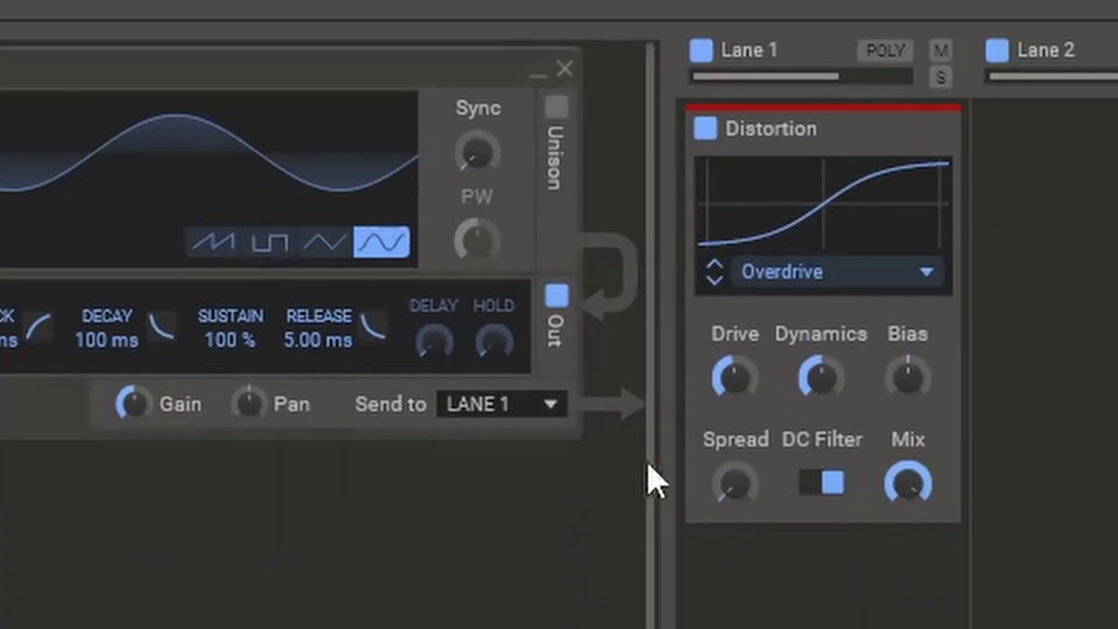
# - Adjust the Drive of the Overdrive distortion on Lane 1 of the Phase Plant patch
pyautogui.moveTo(734, 377); pyautogui.dragTo(734, 364)
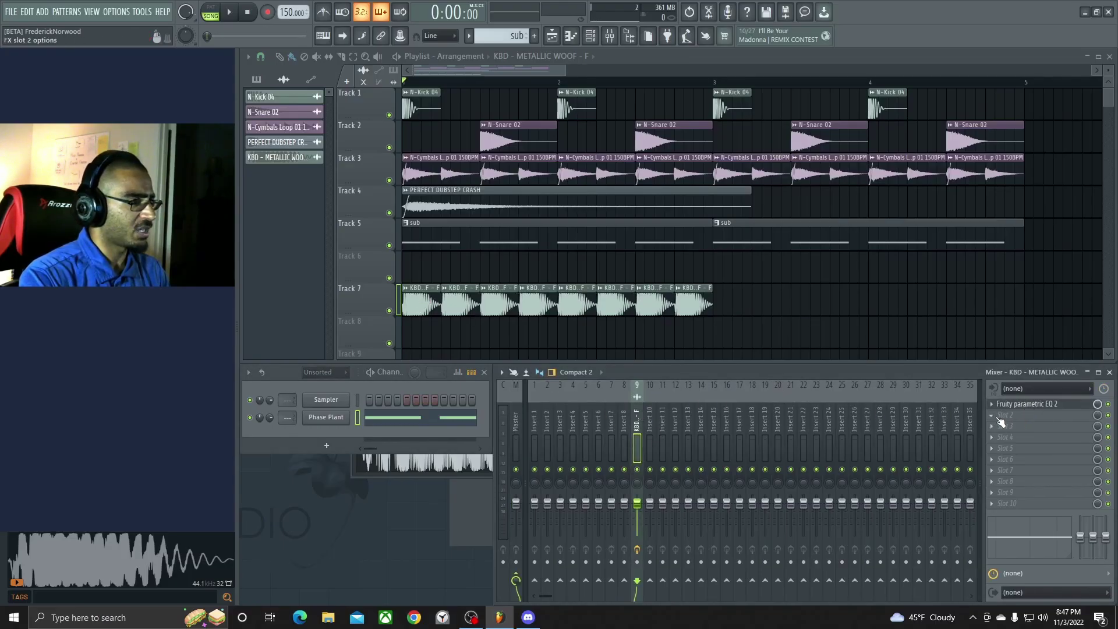
# - Load Rezonator in the second effect slot with pitch offsets +7, +12, +15 and +19, and reduce its mix level
pyautogui.click(1001, 417)
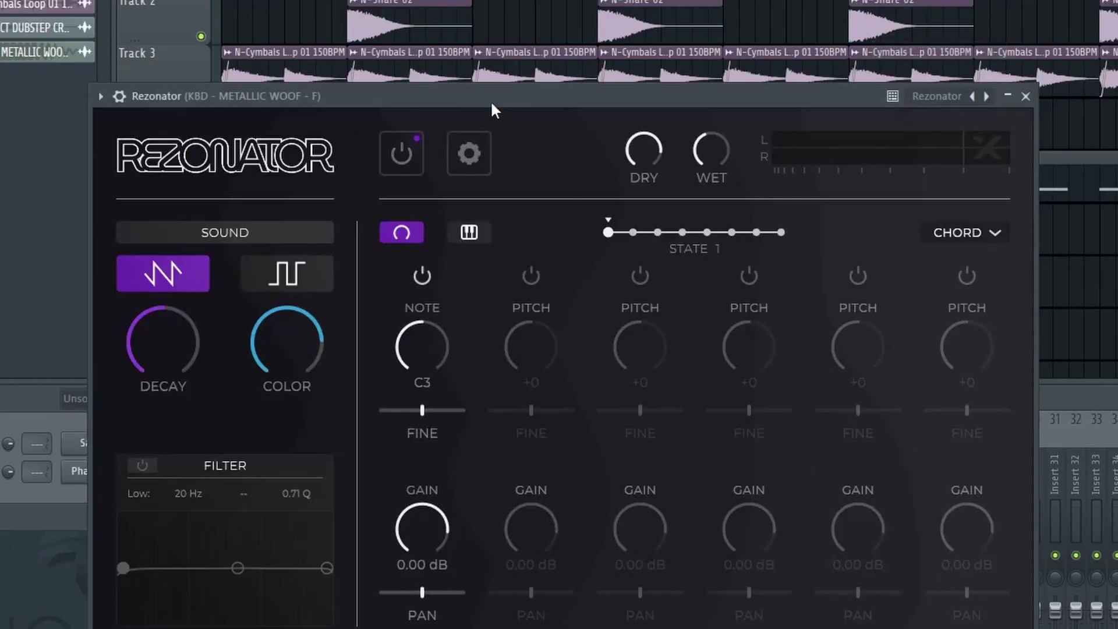
pyautogui.moveTo(490, 100); pyautogui.dragTo(610, 40)
pyautogui.moveTo(443, 29); pyautogui.dragTo(531, 27)
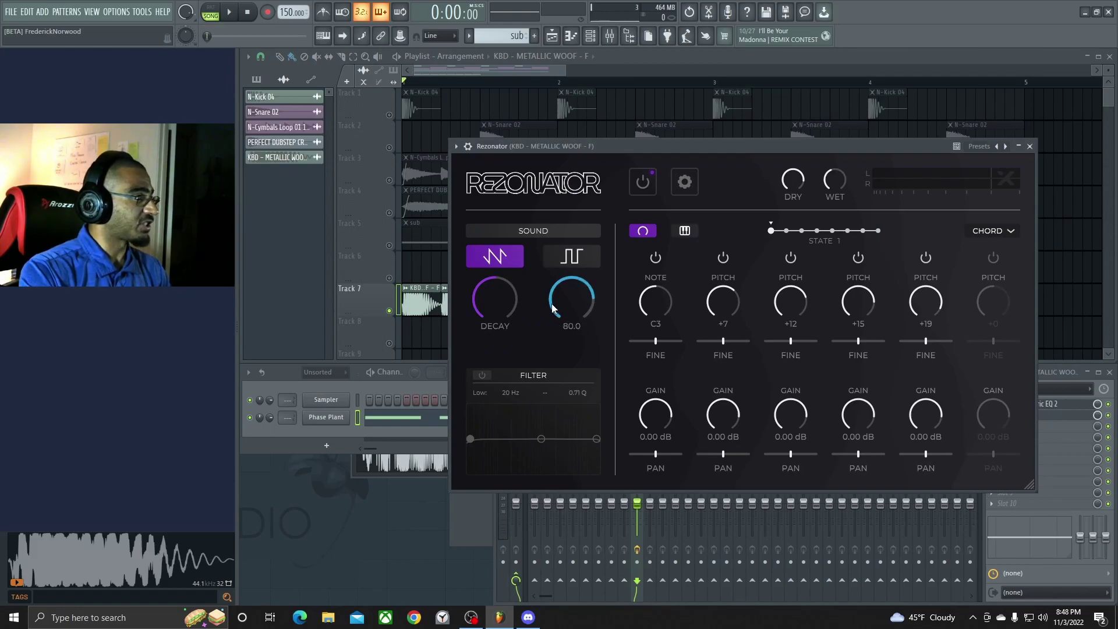
pyautogui.click(1102, 419)
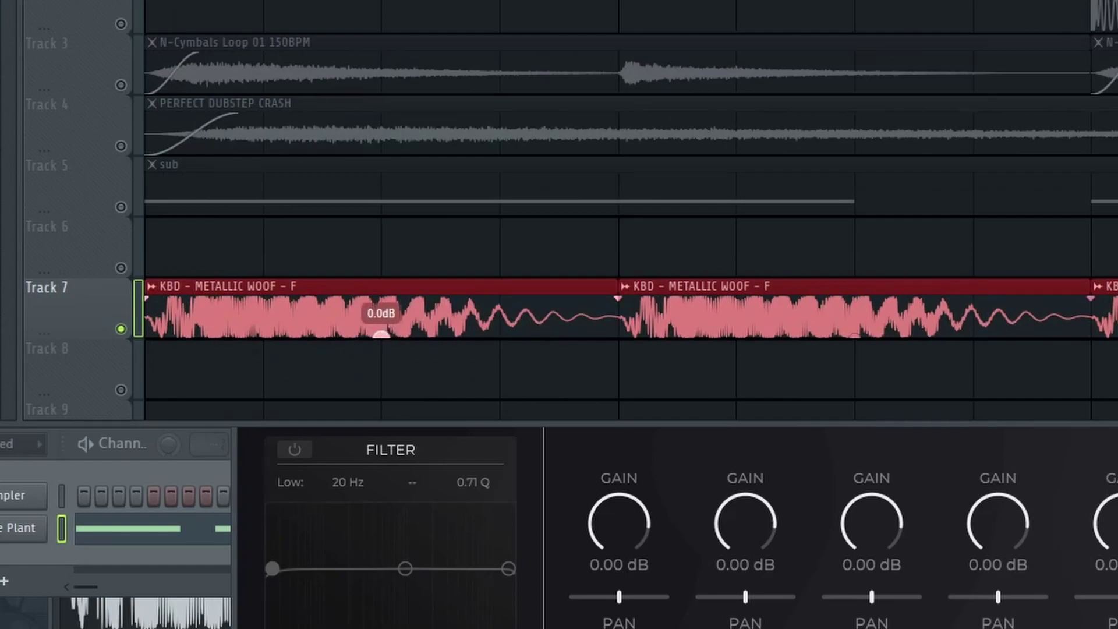
# - Lower the clip gain of the selected METALLIC WOOF clips on Track 7
pyautogui.moveTo(382, 335); pyautogui.dragTo(381, 361)
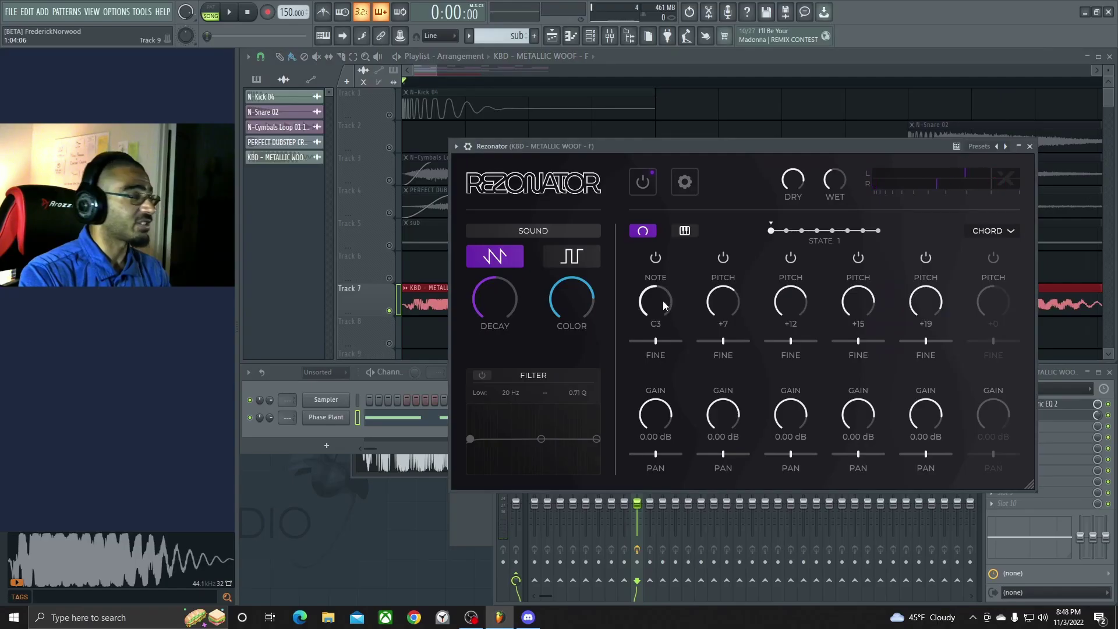
# - Set Rezonator's root note to F3 and its +15 pitch to +16, check the sound in playback, and close the plugin
pyautogui.moveTo(662, 301); pyautogui.dragTo(625, 233)
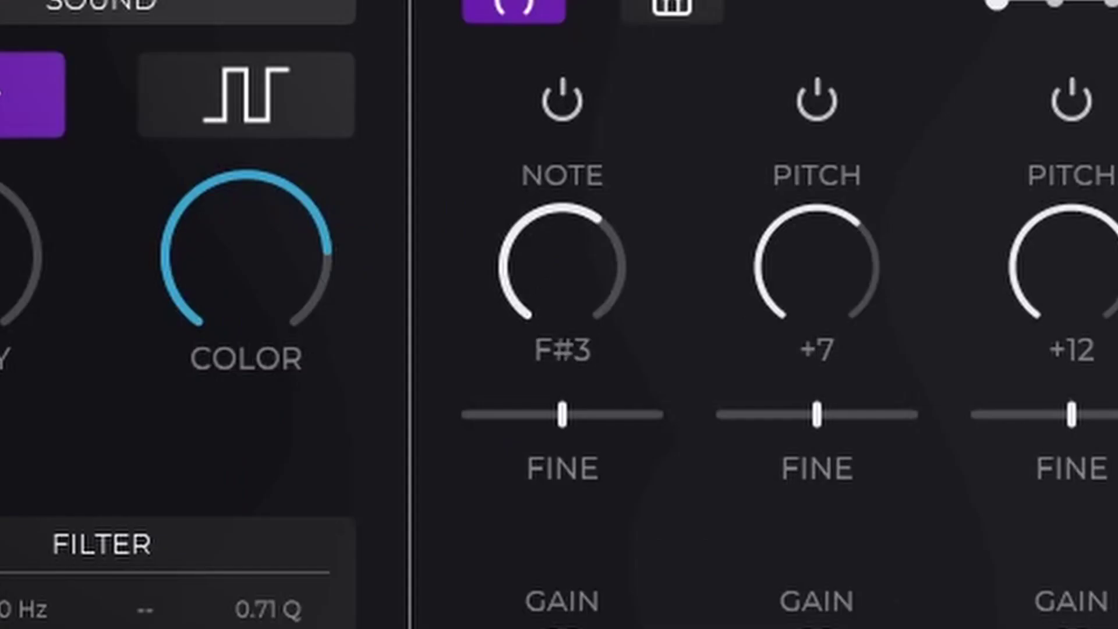
pyautogui.moveTo(562, 266); pyautogui.dragTo(561, 280)
pyautogui.click(230, 15)
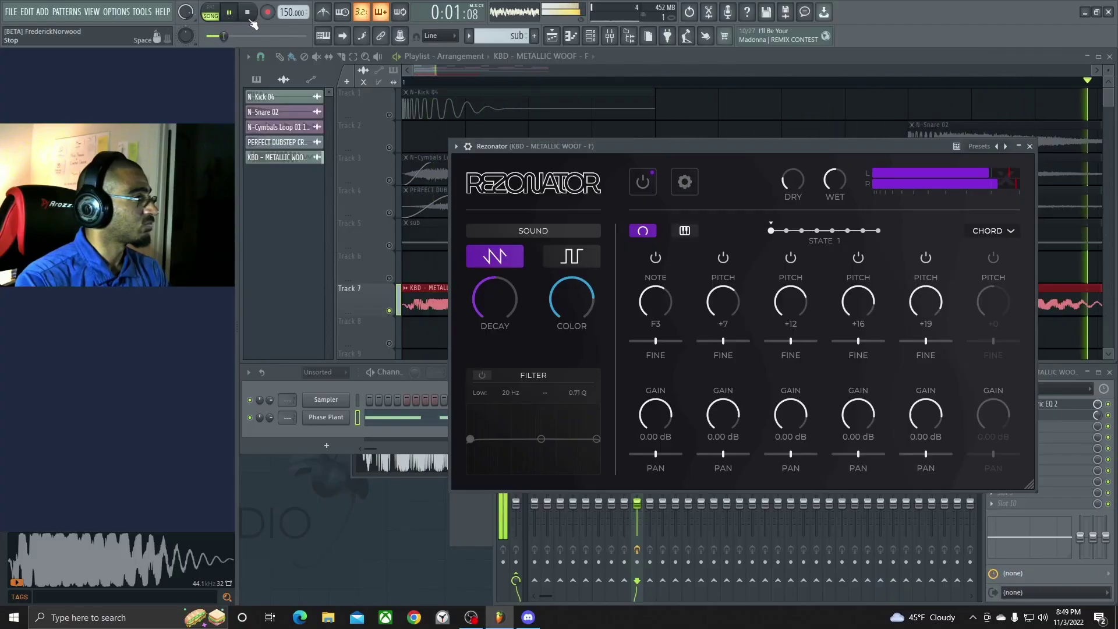
pyautogui.click(1029, 147)
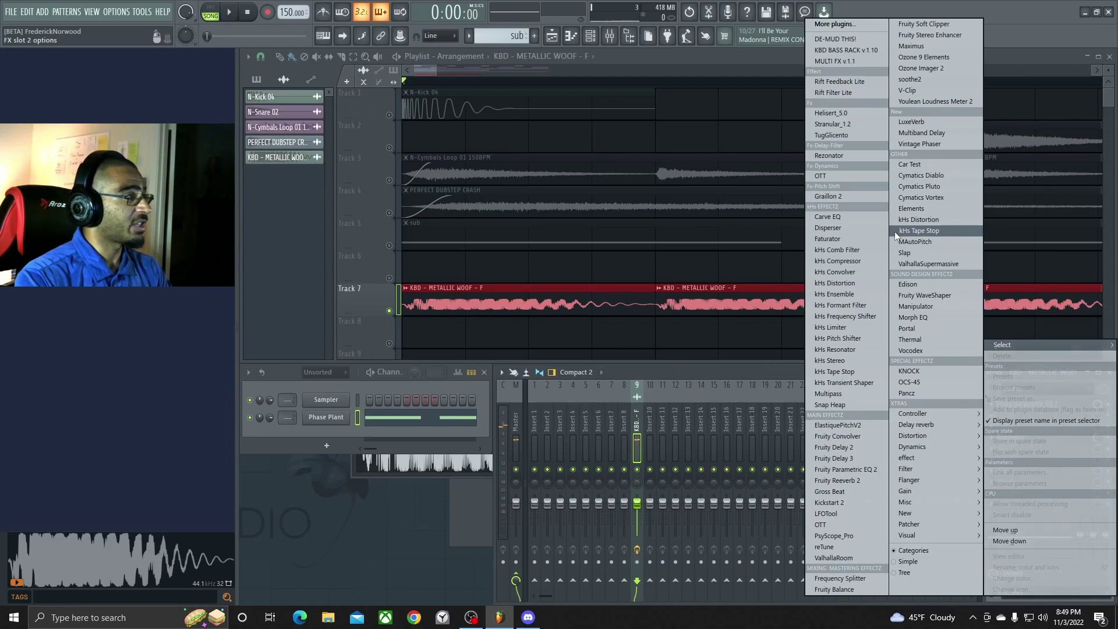
# - Insert Vocodex in the second effect slot, ahead of Rezonator, and adjust its number of bands
pyautogui.click(938, 349)
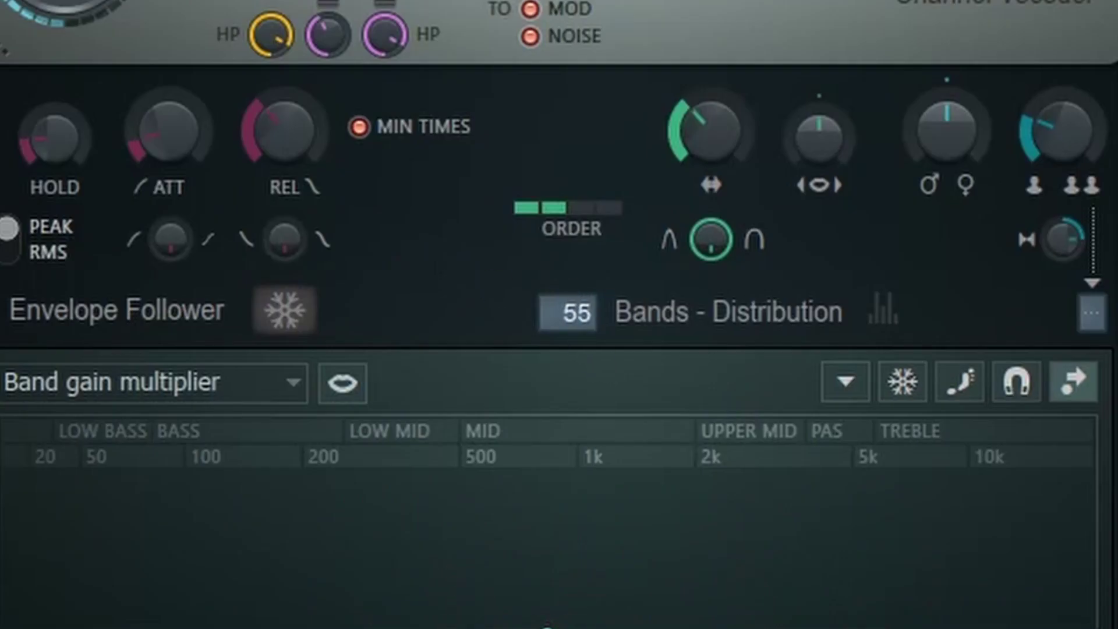
pyautogui.moveTo(567, 309)
pyautogui.mouseDown()
pyautogui.moveTo(574, 315)
pyautogui.moveTo(574, 303)
pyautogui.mouseUp()
# - Try Disperser in the third effect slot with its frequency set to 1.27 kHz
pyautogui.click(988, 426)
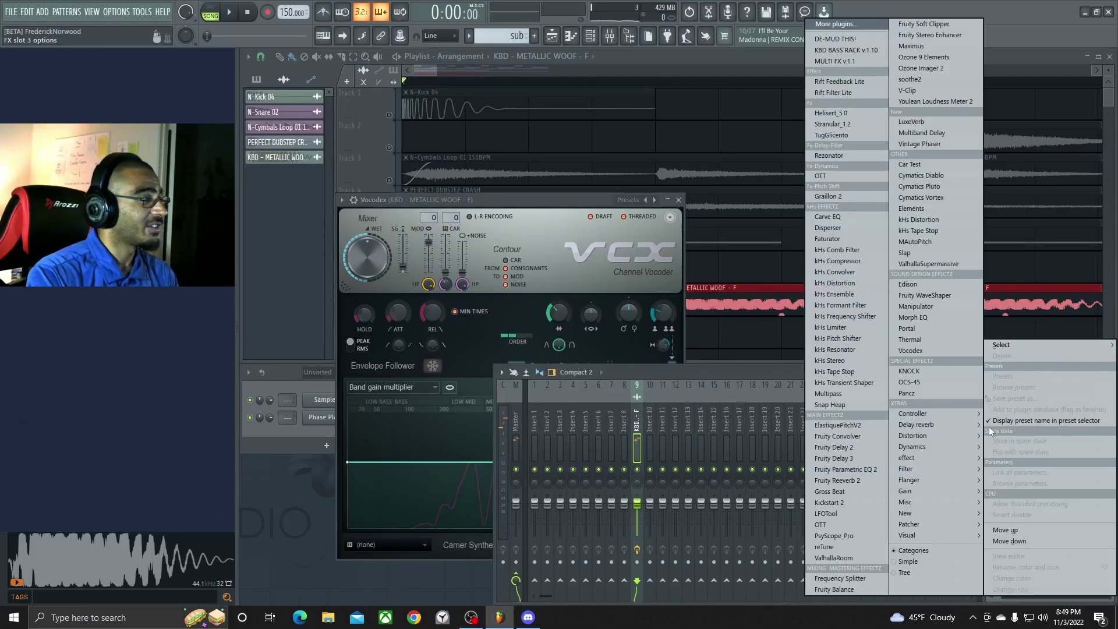
pyautogui.moveTo(1004, 344)
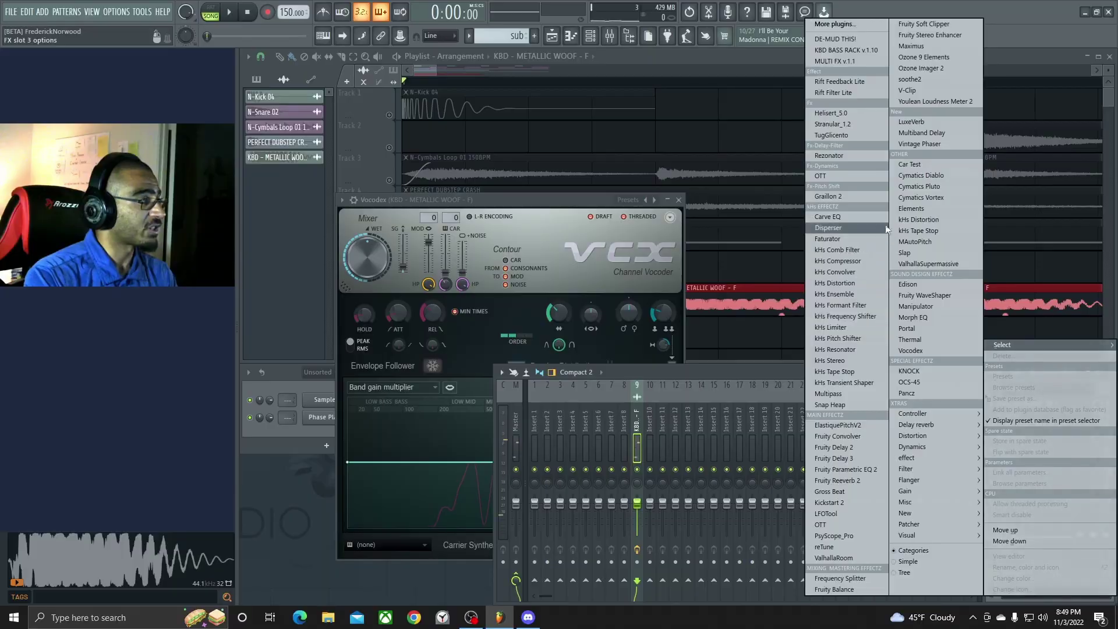
pyautogui.click(821, 196)
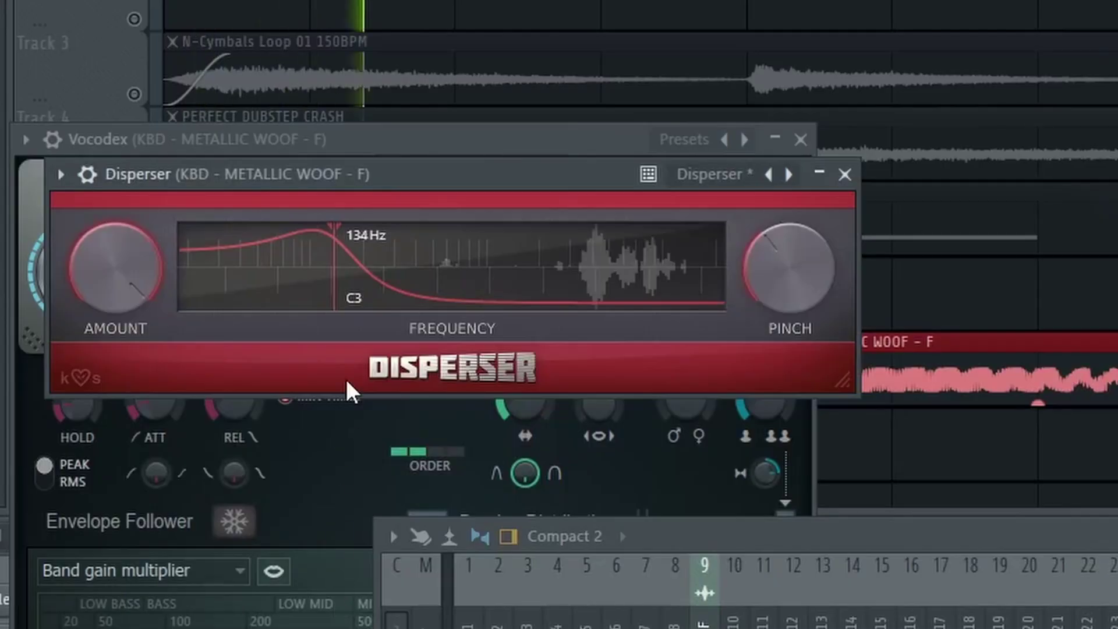
pyautogui.moveTo(369, 265); pyautogui.dragTo(509, 262)
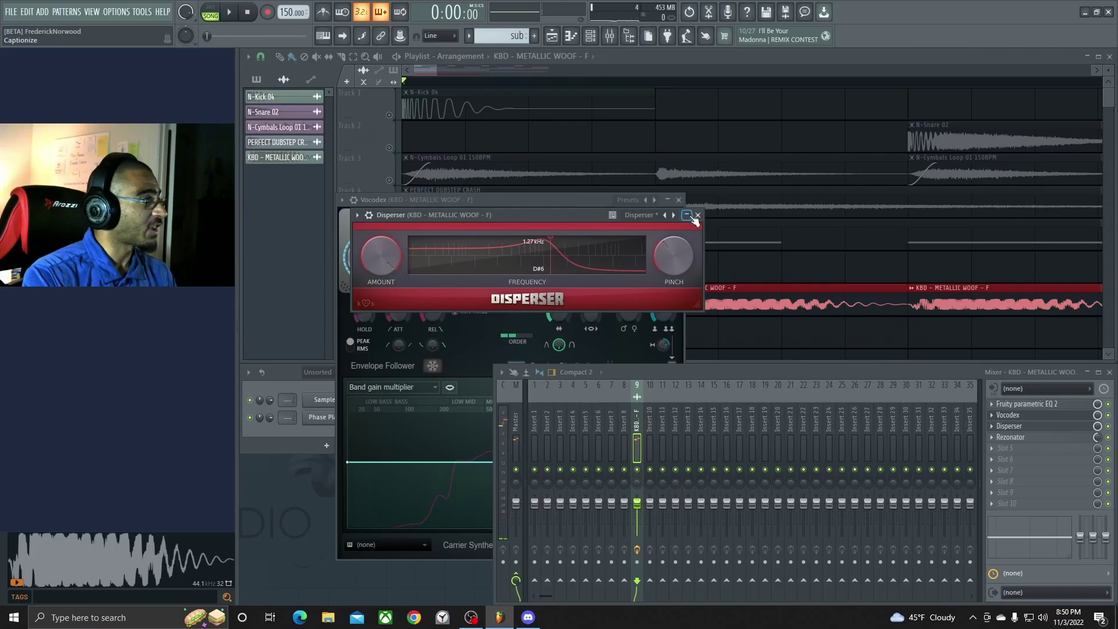
pyautogui.click(844, 174)
# - Replace Disperser in the third effect slot with kHs Convolver
pyautogui.rightClick(997, 429)
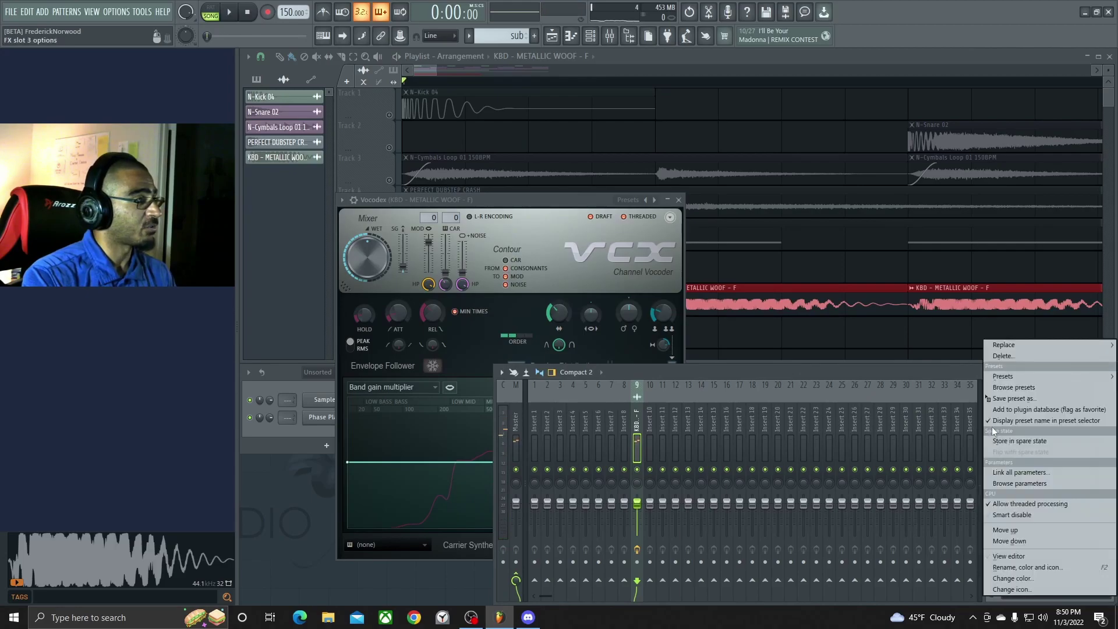
pyautogui.moveTo(1006, 345)
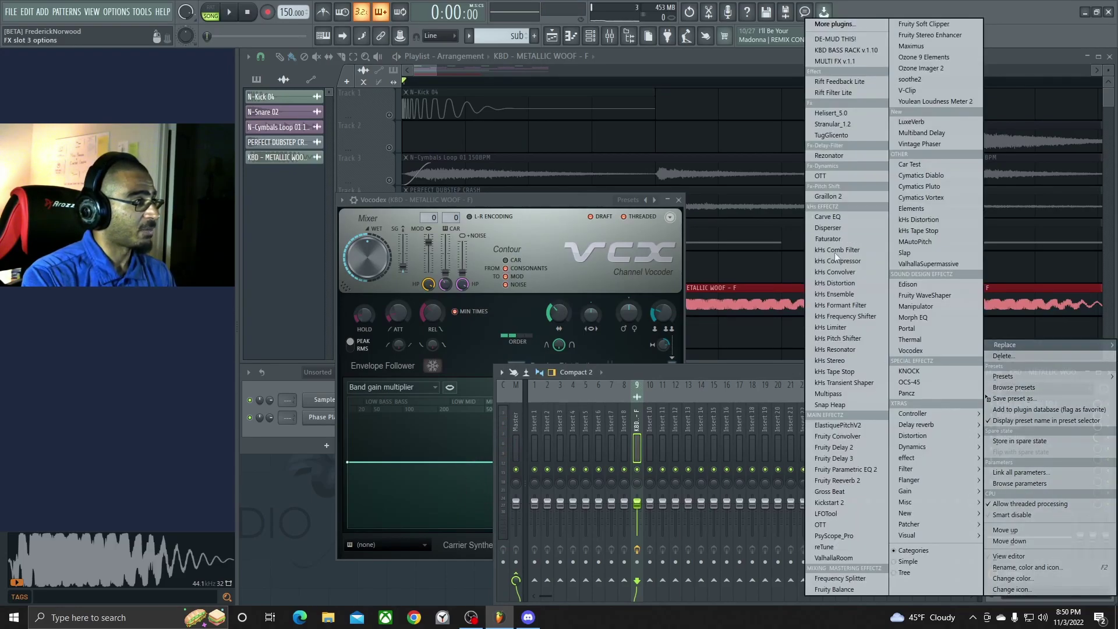
pyautogui.click(837, 273)
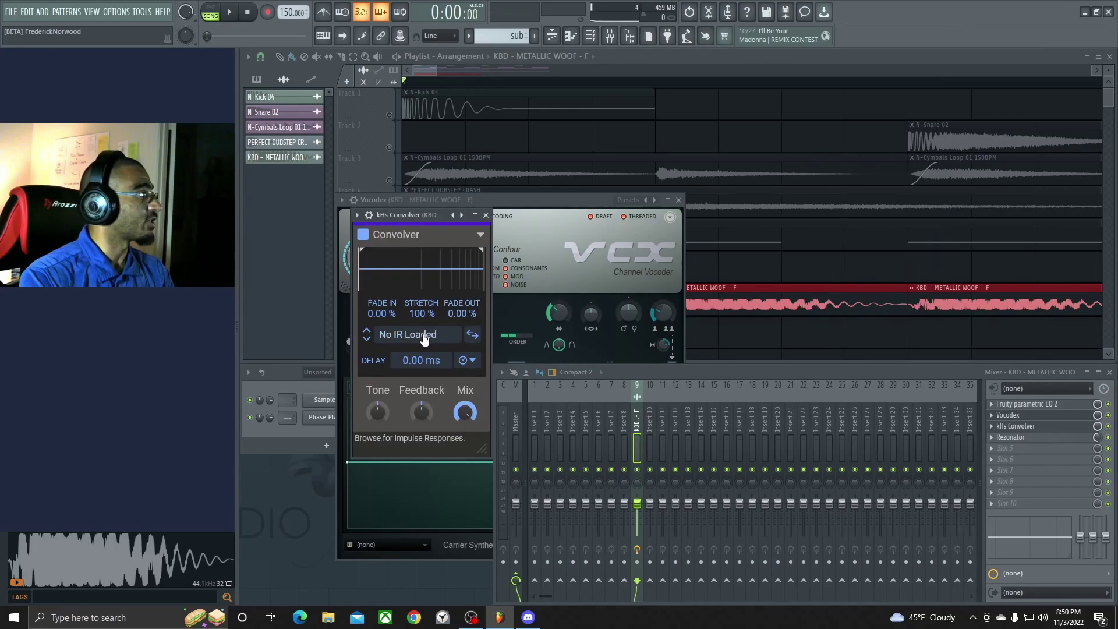
# - Load the Disperse 5 ms impulse response in kHs Convolver and shorten the impulse
pyautogui.click(407, 334)
pyautogui.click(695, 324)
pyautogui.click(959, 251)
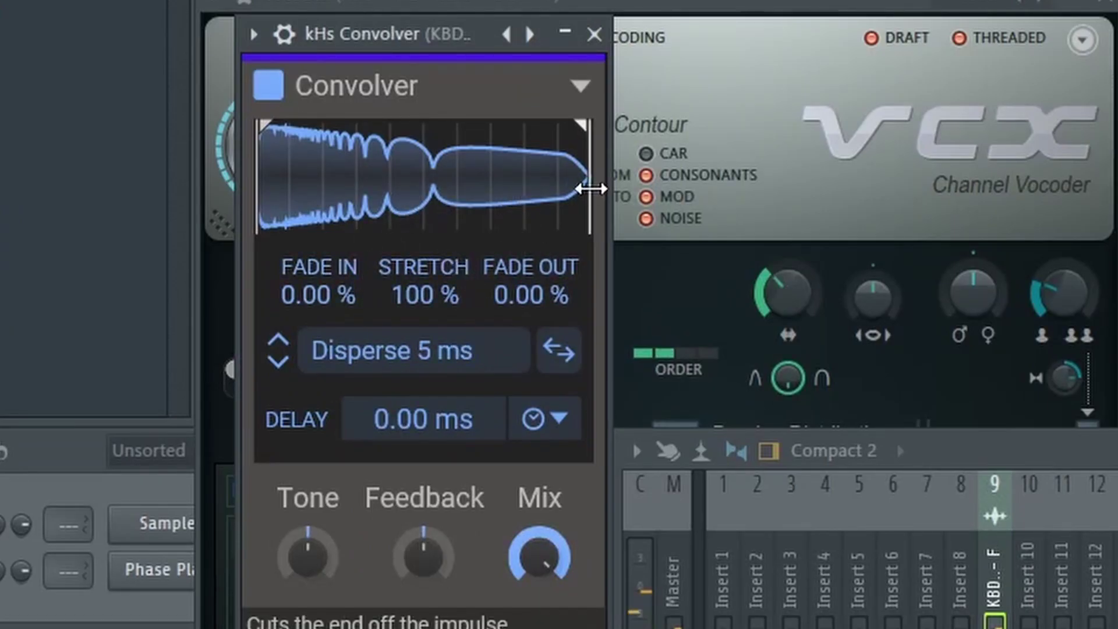
pyautogui.moveTo(591, 188); pyautogui.dragTo(439, 188)
pyautogui.moveTo(372, 177); pyautogui.dragTo(394, 165)
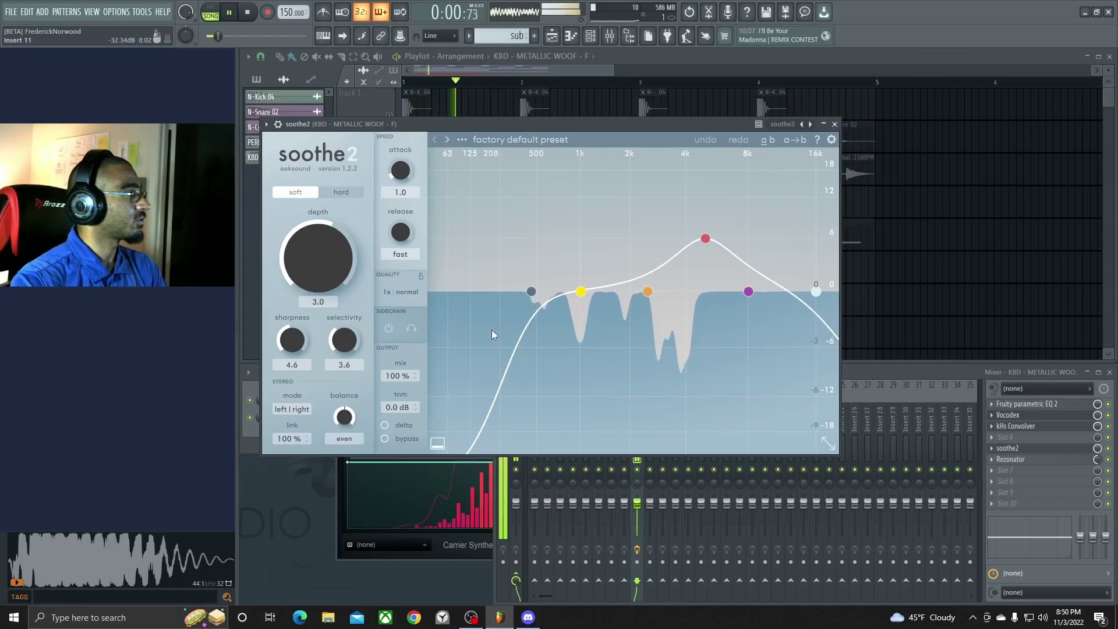
# - Stop playback, close soothe2 and place it after Rezonator in mixer track 9's effect chain
pyautogui.press('space')
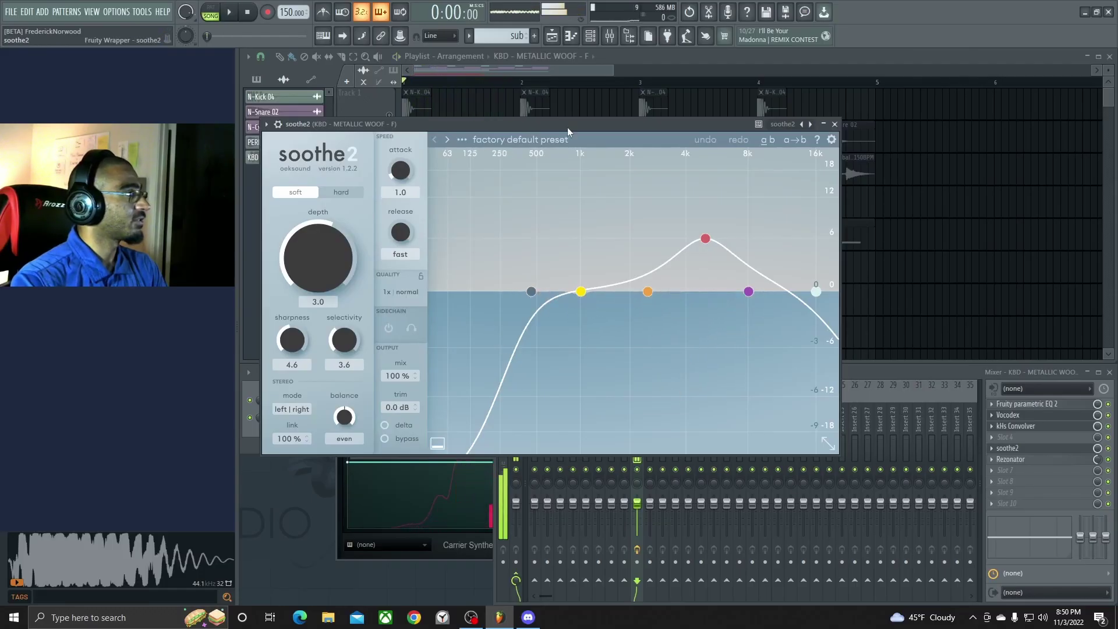
pyautogui.click(835, 124)
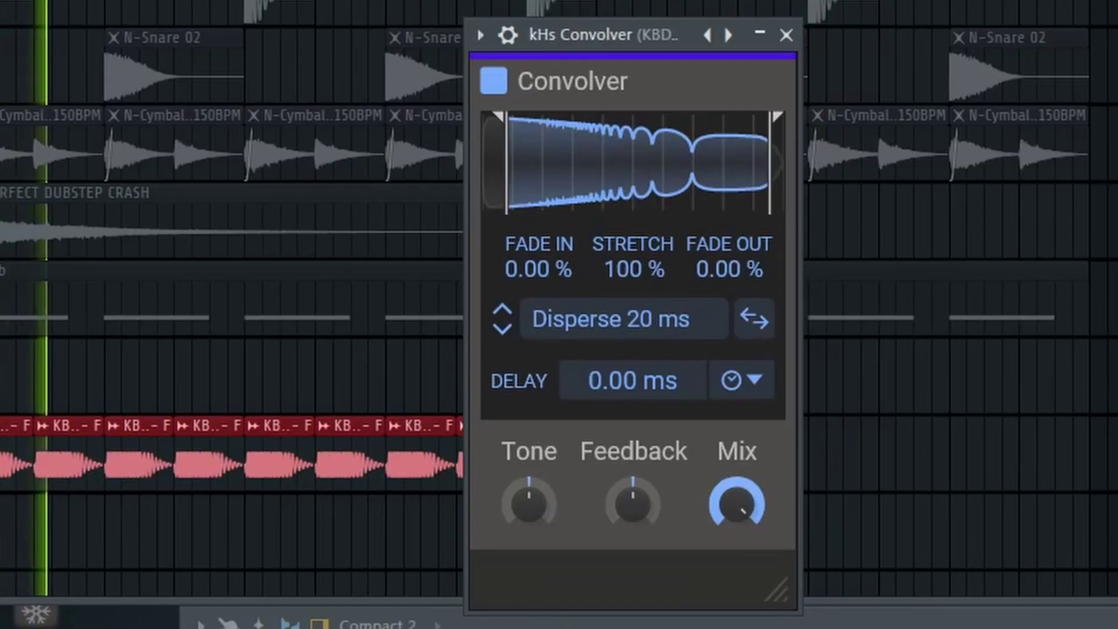
# - Readjust the trim of the Disperse 20 ms impulse in kHs Convolver during playback
pyautogui.moveTo(652, 180); pyautogui.dragTo(574, 170)
pyautogui.press('space')
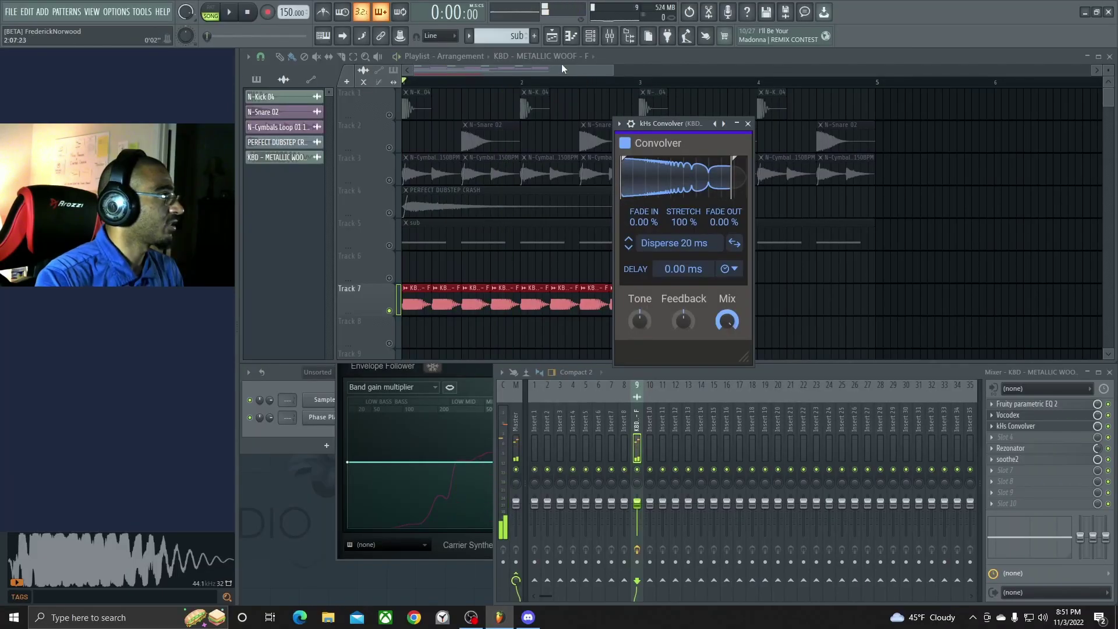
# - Make the second METALLIC WOOF clip on Track 7 unique and compress it to half its length
pyautogui.click(561, 64)
pyautogui.scroll(3, 418, 306)
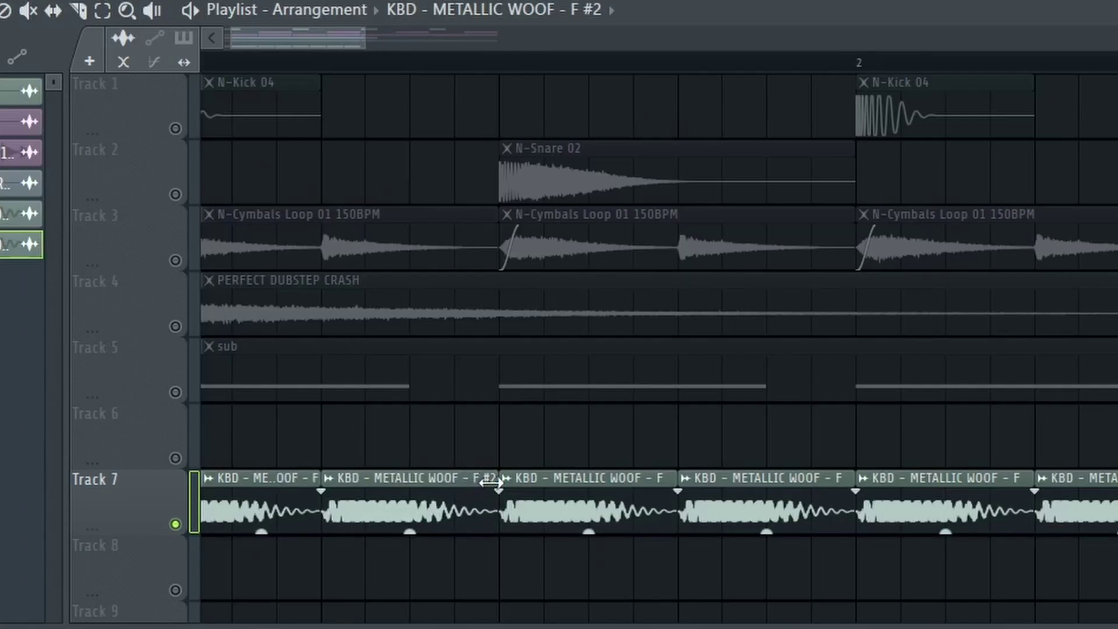
pyautogui.press('space')
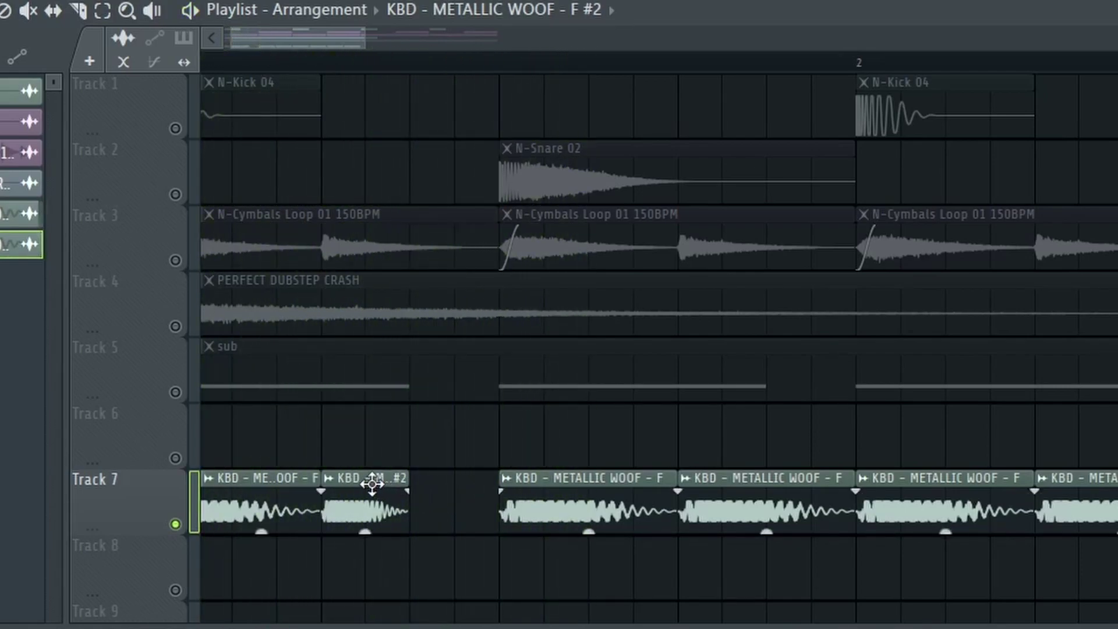
# - Set the time-stretching mode of the shortened METALLIC WOOF #2 clip to Stretch Pro
pyautogui.doubleClick(373, 483)
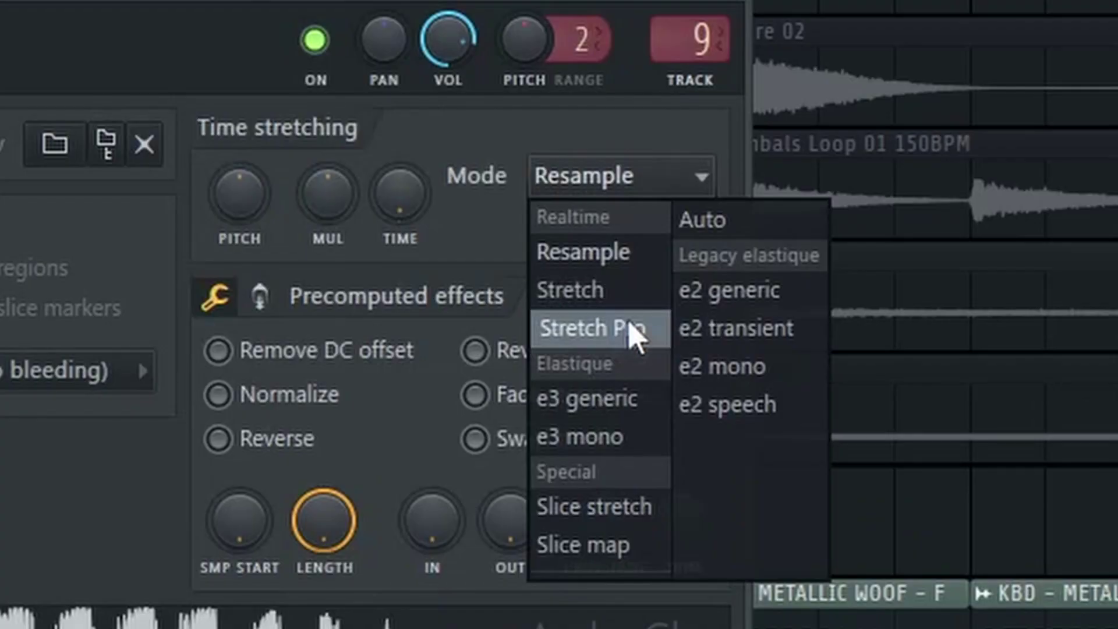
pyautogui.click(629, 327)
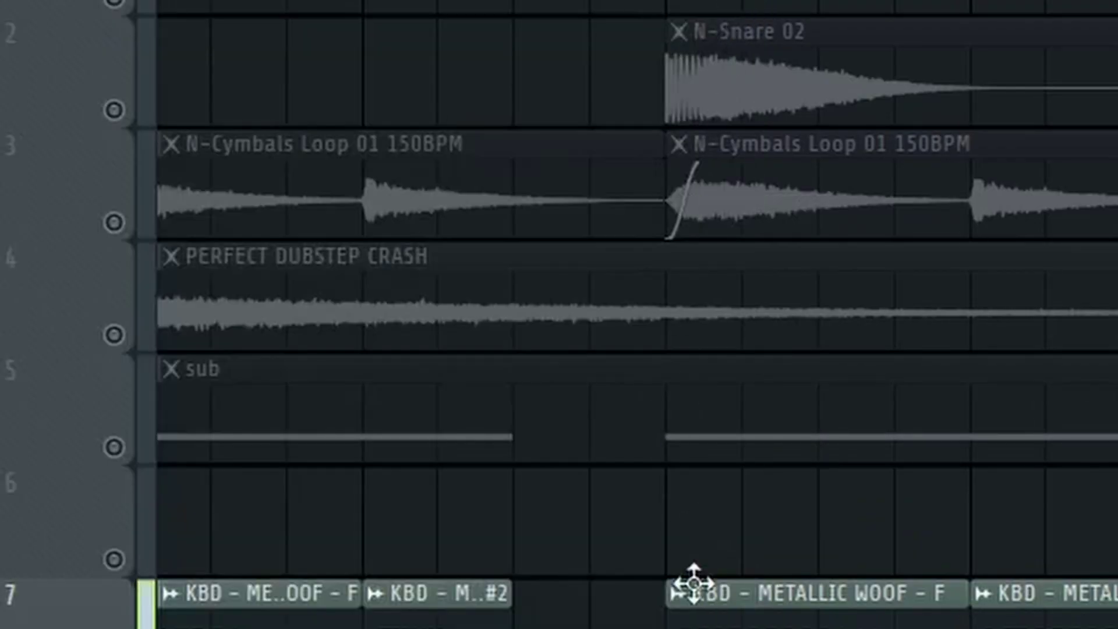
# - Duplicate the shortened METALLIC WOOF #2 clip into the gap before the first snare and compress the first copy to one step
pyautogui.press('space')
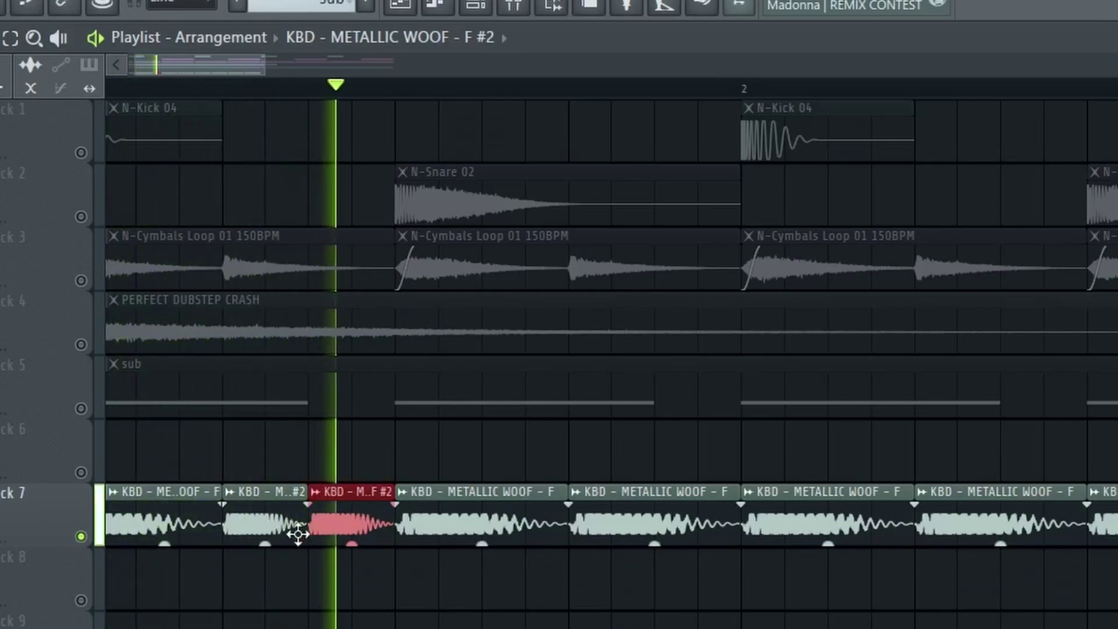
pyautogui.press('space')
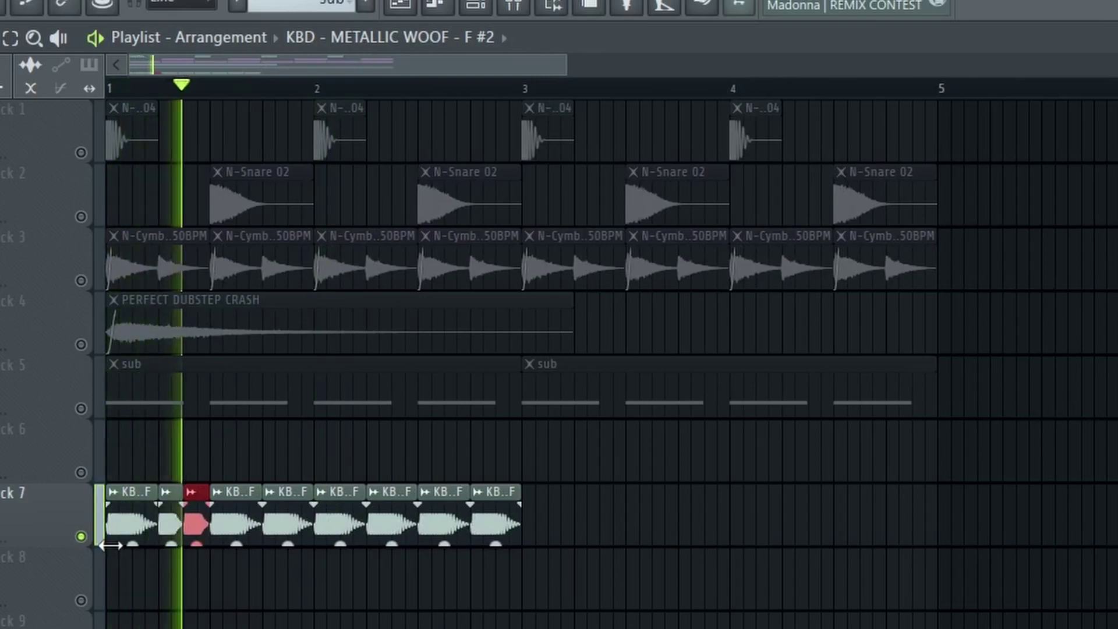
pyautogui.scroll(5, 109, 544)
pyautogui.moveTo(657, 426); pyautogui.dragTo(578, 425)
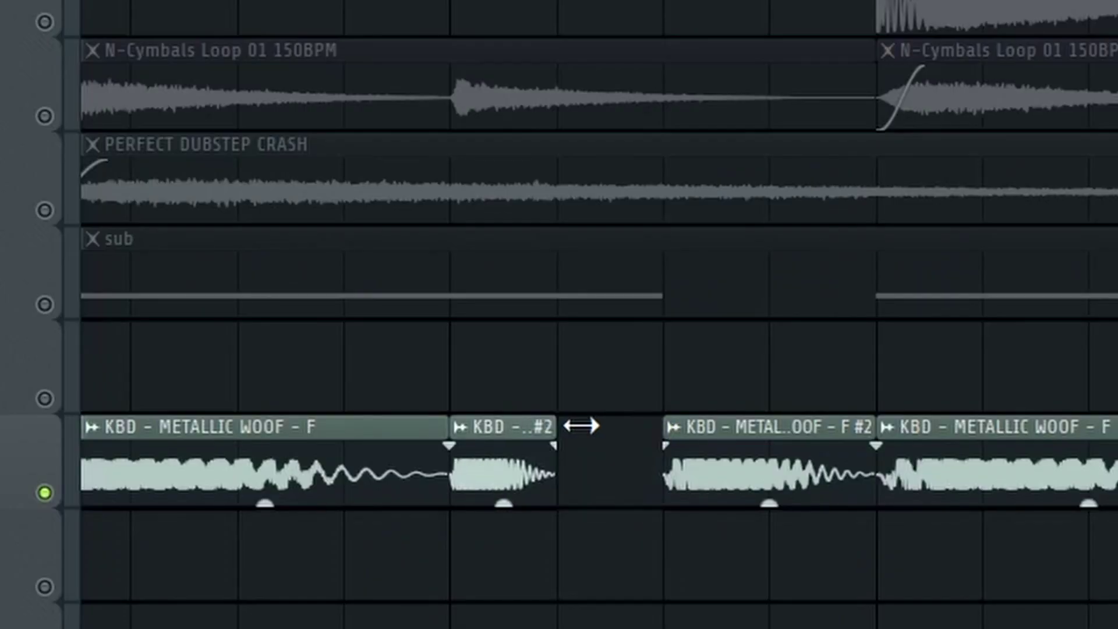
# - Compress the METALLIC WOOF #2 clip before the next beat to one step and duplicate the neighbouring one-step clip into the gap
pyautogui.moveTo(875, 427); pyautogui.dragTo(769, 428)
pyautogui.press('space')
pyautogui.moveTo(504, 321); pyautogui.dragTo(576, 501)
pyautogui.hotkey('ctrl', 'b')
pyautogui.press('space')
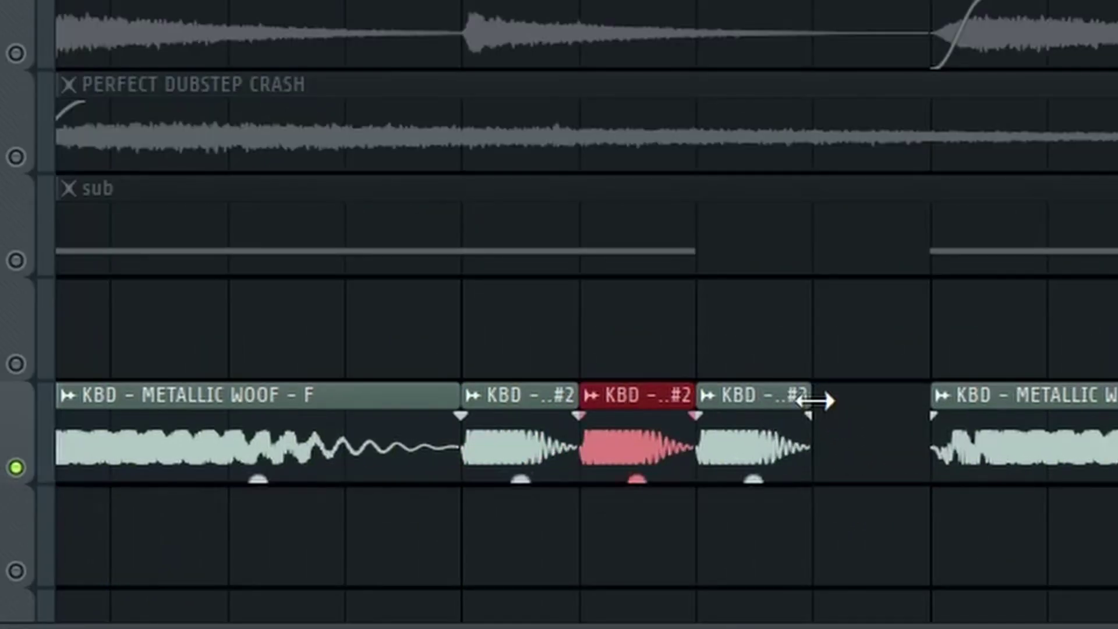
# - Make the last short METALLIC WOOF clip in the group unique, stretch it to two steps and play back the rhythm
pyautogui.moveTo(815, 401); pyautogui.dragTo(929, 400)
pyautogui.press('space')
pyautogui.press('space')
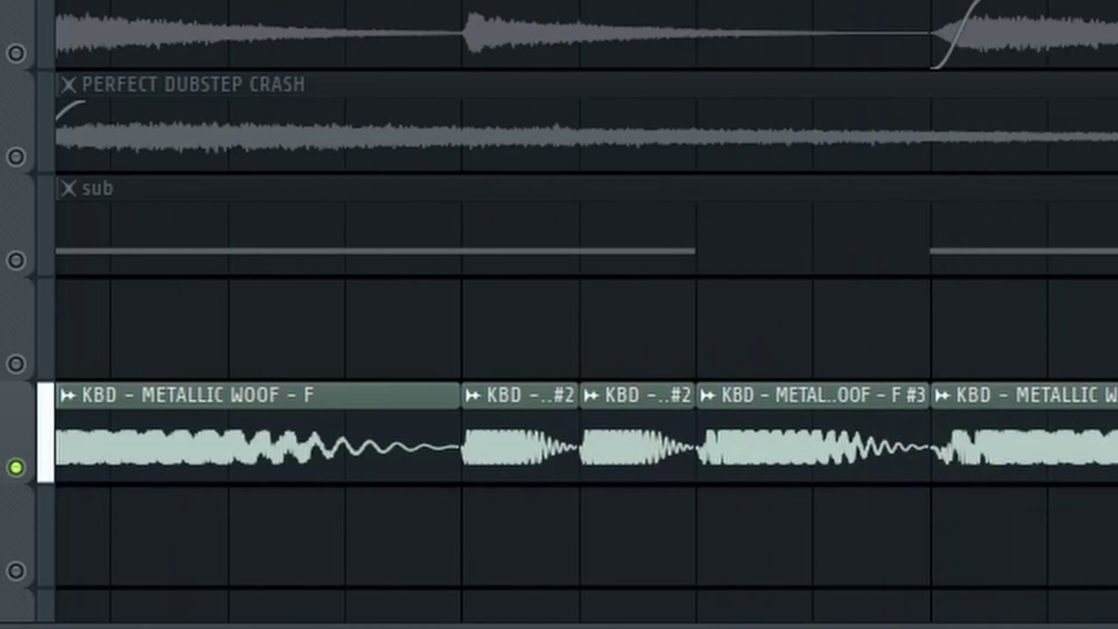
pyautogui.scroll(-3, 586, 314)
pyautogui.press('space')
pyautogui.press('space')
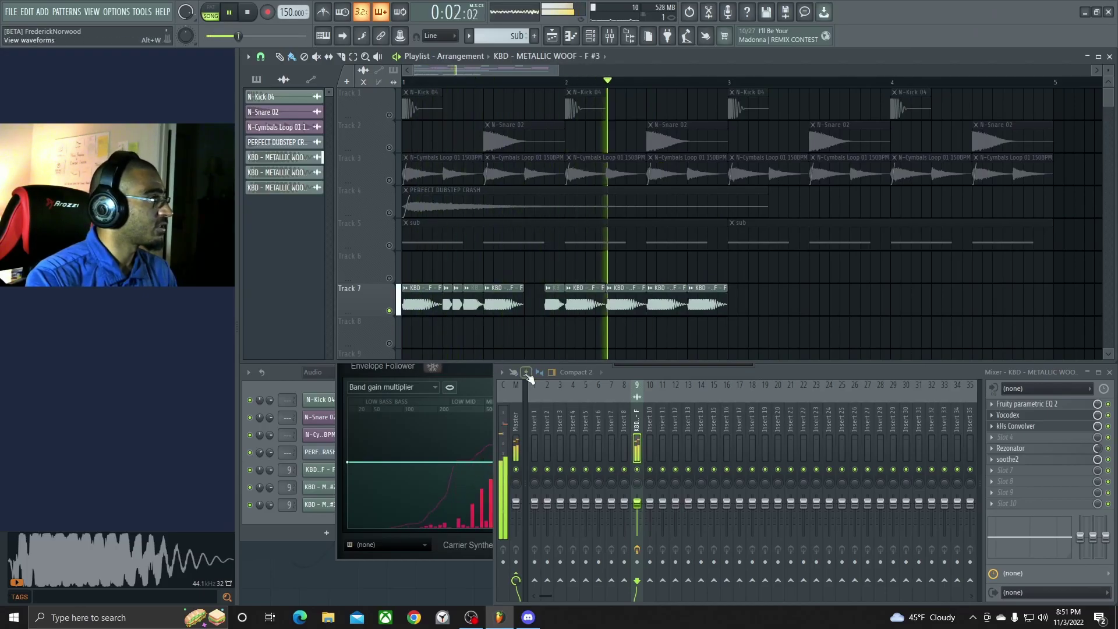
# - Select all clips on Track 7 and duplicate them into bars 3 and 4
pyautogui.press('space')
pyautogui.click(357, 298)
pyautogui.hotkey('ctrl', 'b')
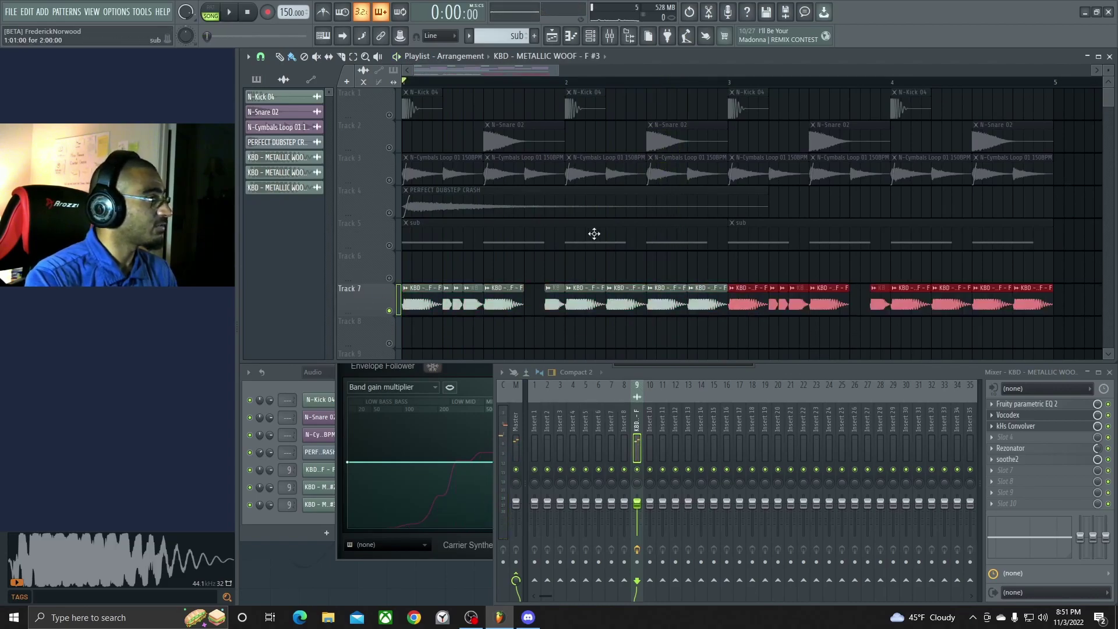
# - Match the sub pattern's E2 notes to the METALLIC WOOF rhythm and repeat them across bars 3 and 4
pyautogui.doubleClick(541, 245)
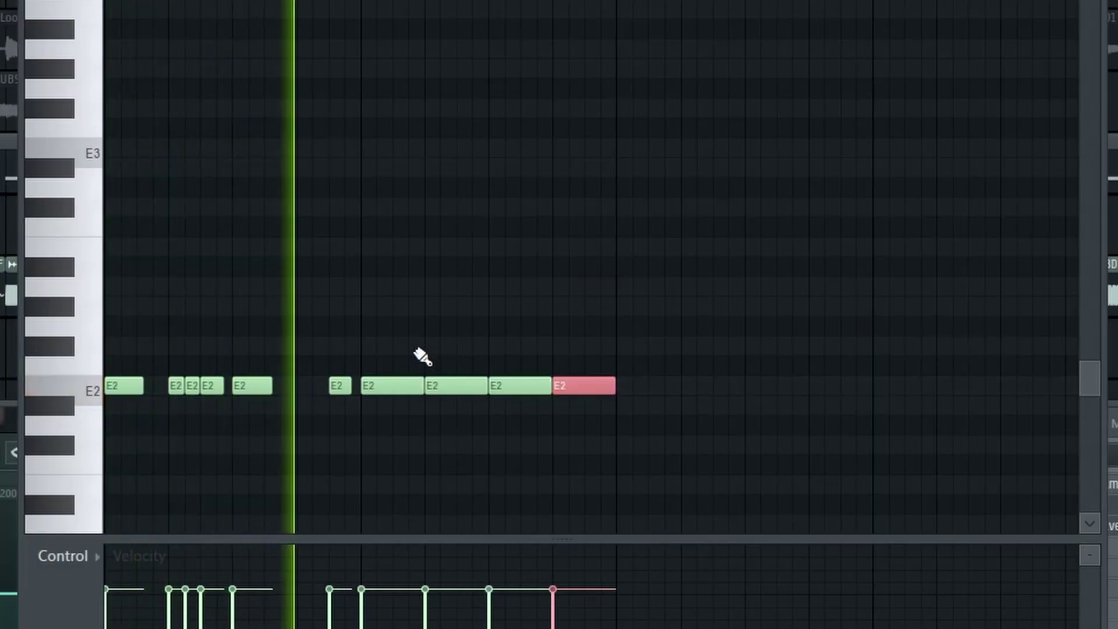
pyautogui.moveTo(414, 349); pyautogui.dragTo(611, 425)
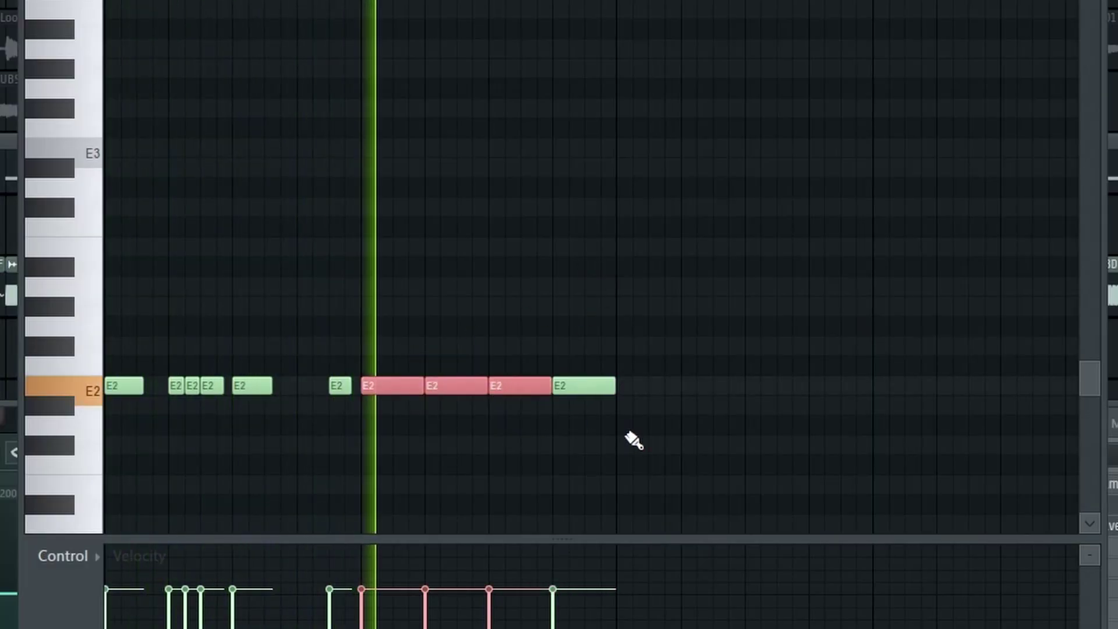
pyautogui.moveTo(387, 354); pyautogui.dragTo(609, 425)
pyautogui.scroll(2, 477, 423)
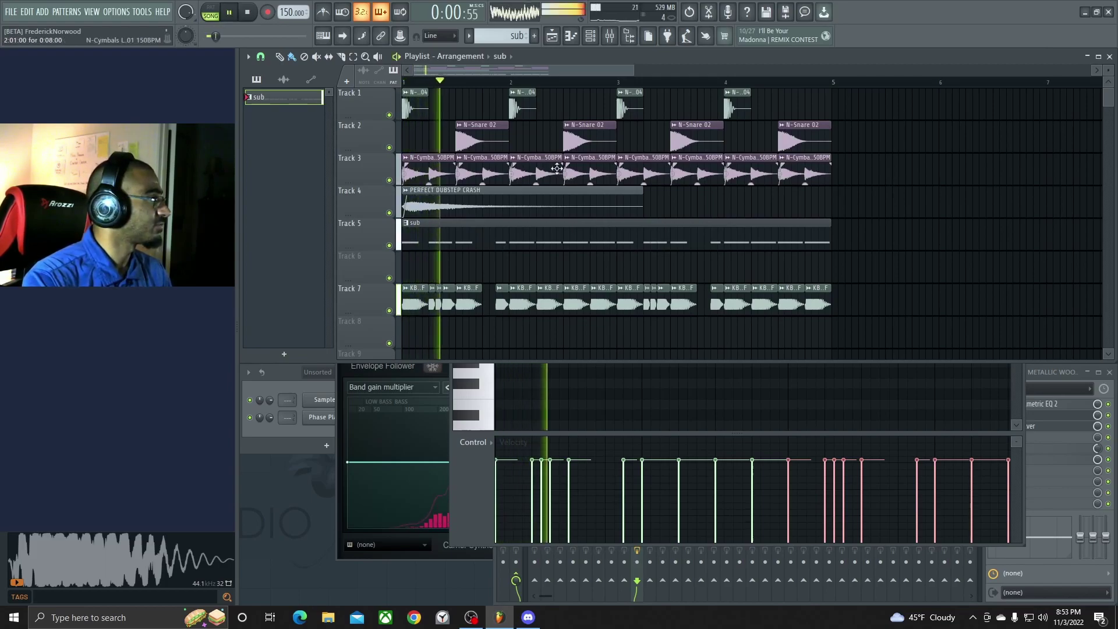
pyautogui.moveTo(634, 70)
pyautogui.mouseDown()
pyautogui.moveTo(606, 68)
pyautogui.moveTo(618, 66)
pyautogui.mouseUp()
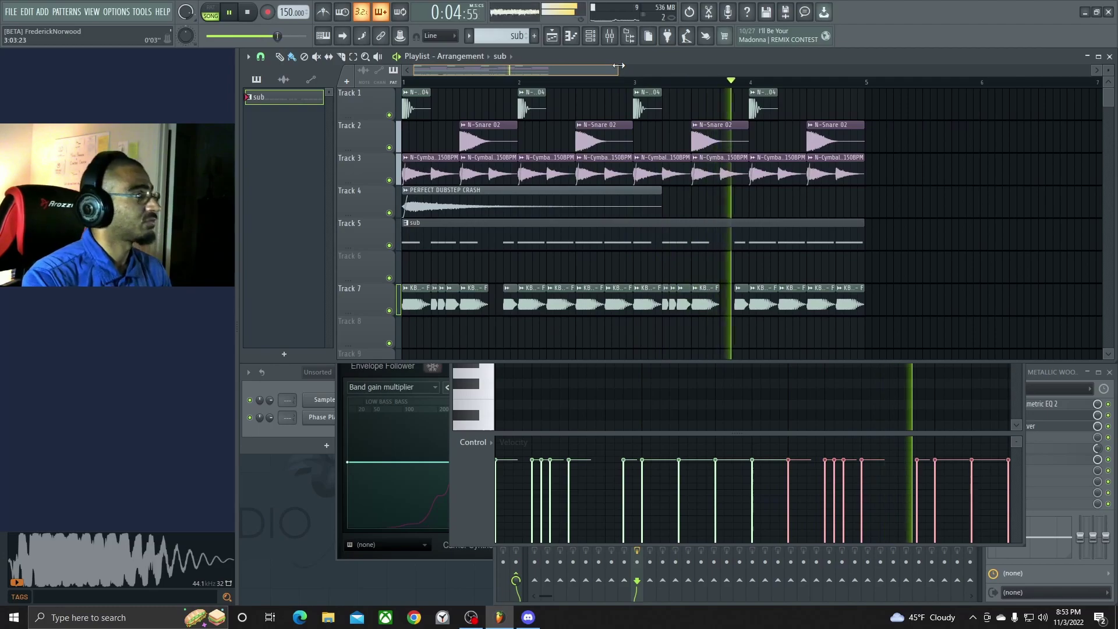
# - Dock mixer insert 23 to the right side and rename it sidechain
pyautogui.click(1048, 371)
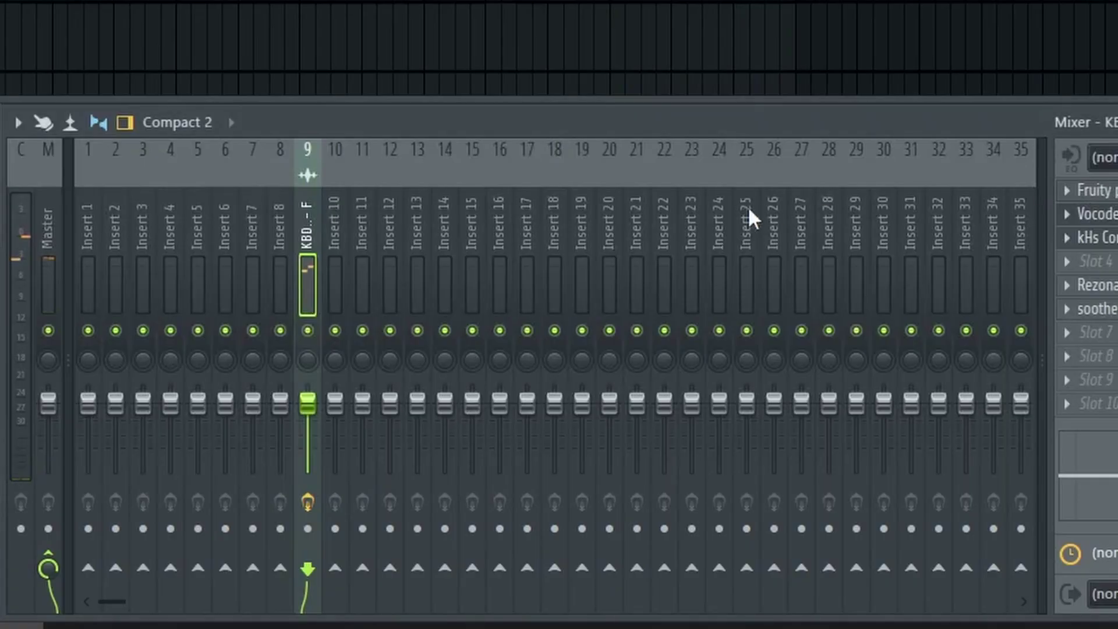
pyautogui.rightClick(692, 236)
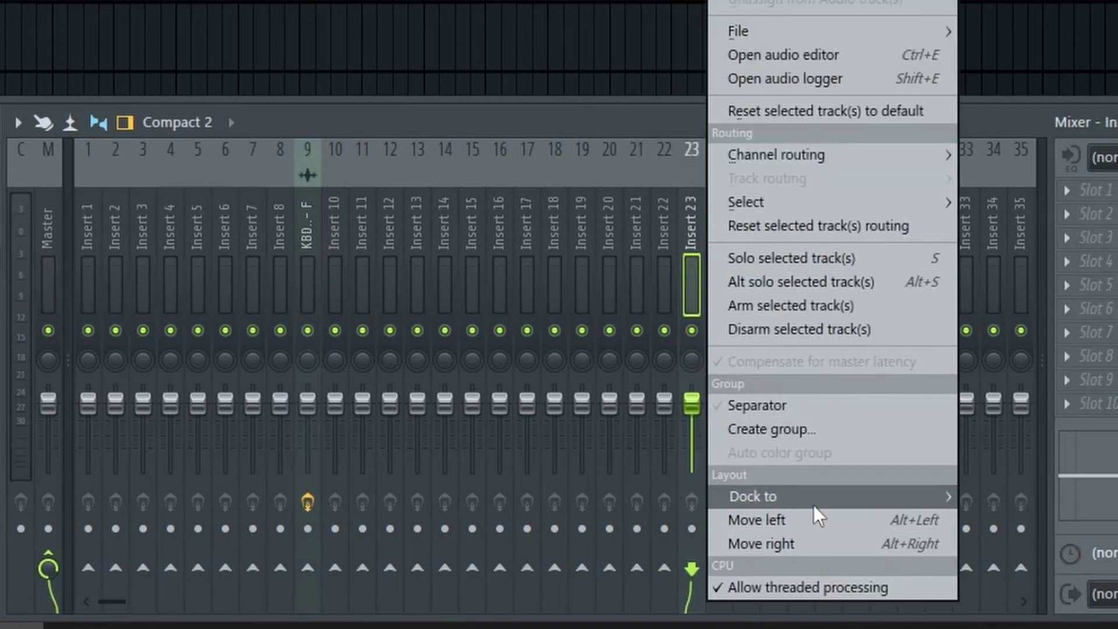
pyautogui.moveTo(814, 497)
pyautogui.click(978, 544)
pyautogui.doubleClick(1020, 249)
pyautogui.write('sid')
pyautogui.press('BackSpace')
pyautogui.write('dechain')
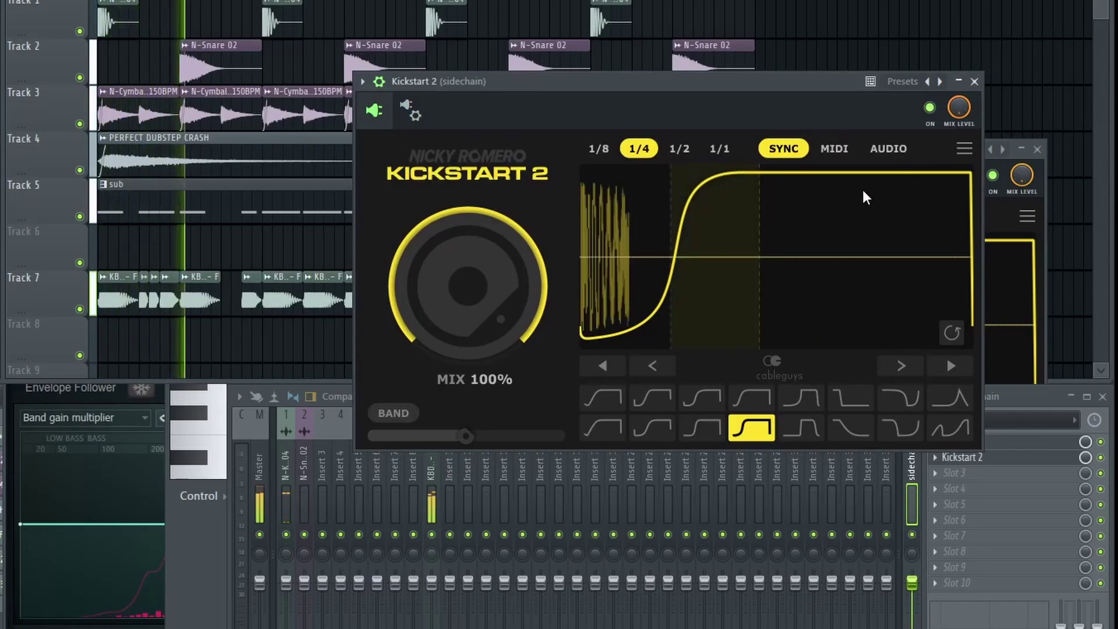
# - Arrange the sidechain insert's two Kickstart 2 windows one above the other and close them
pyautogui.moveTo(736, 82); pyautogui.dragTo(798, 345)
pyautogui.click(730, 150)
pyautogui.moveTo(730, 149); pyautogui.dragTo(724, 13)
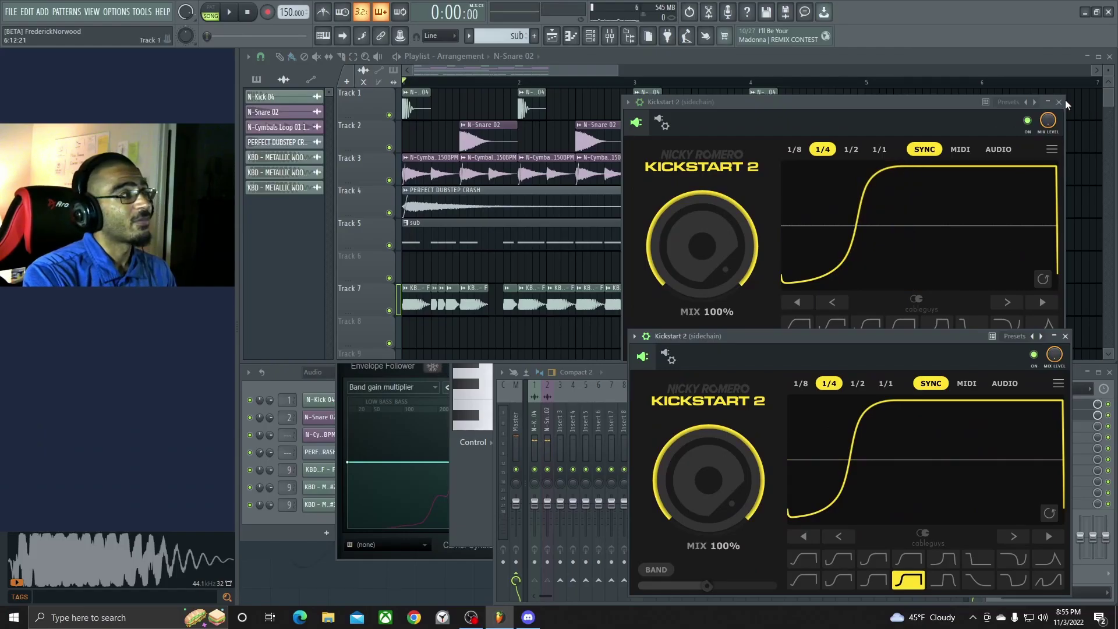
pyautogui.click(1059, 102)
pyautogui.click(1065, 336)
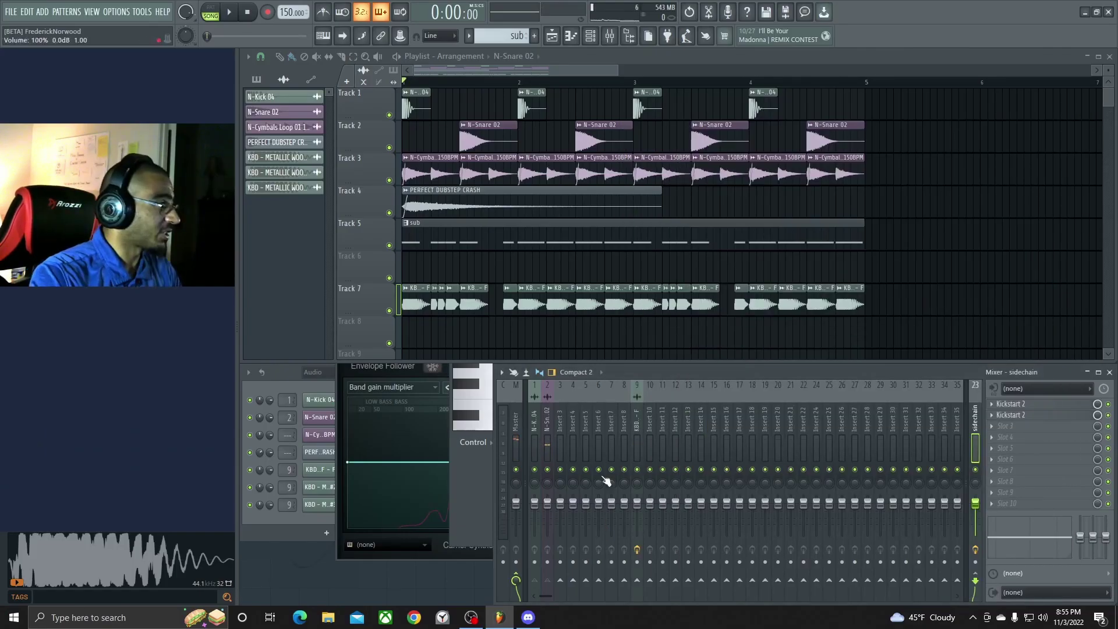
# - Route the METALLIC WOOF insert 9 to the sidechain insert
pyautogui.click(640, 429)
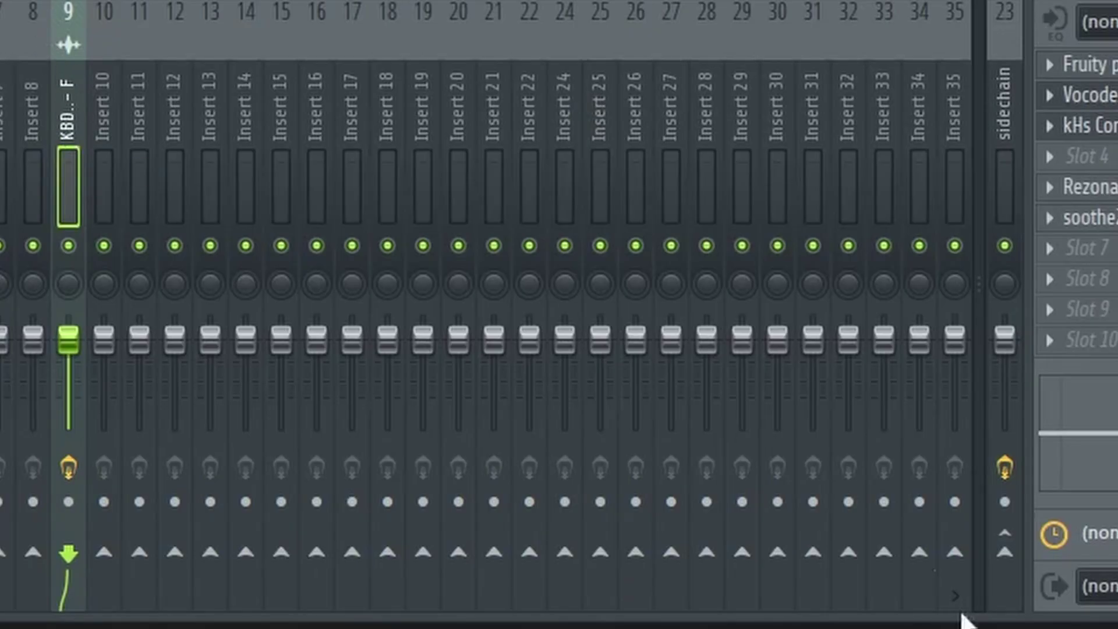
pyautogui.rightClick(1018, 563)
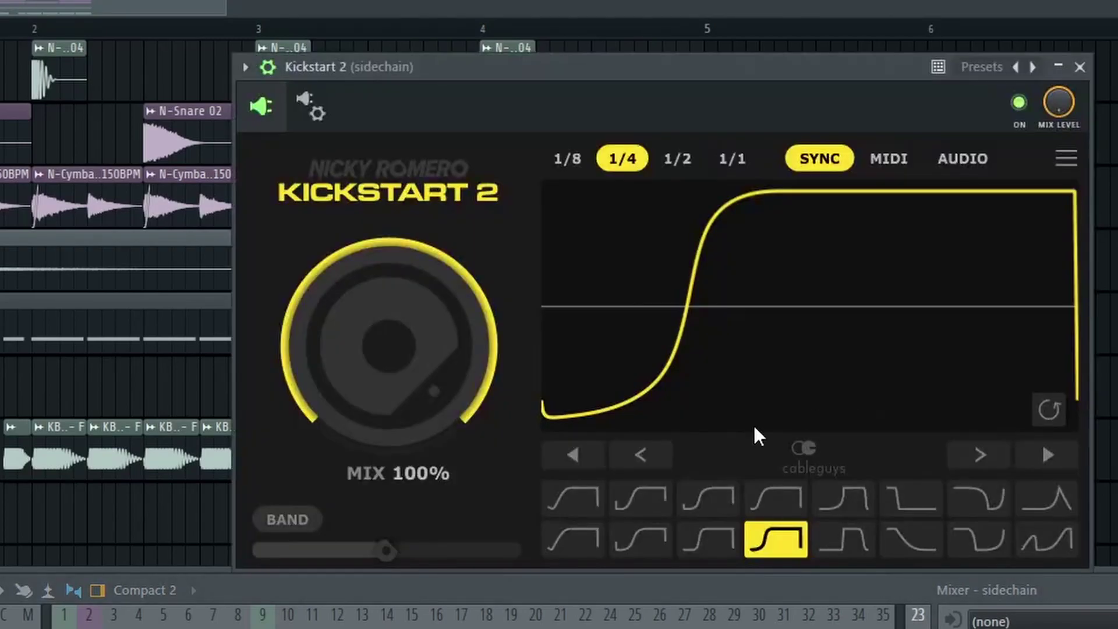
# - Switch both Kickstart 2 instances on the sidechain insert to Audio triggering and audition the ducking
pyautogui.click(946, 159)
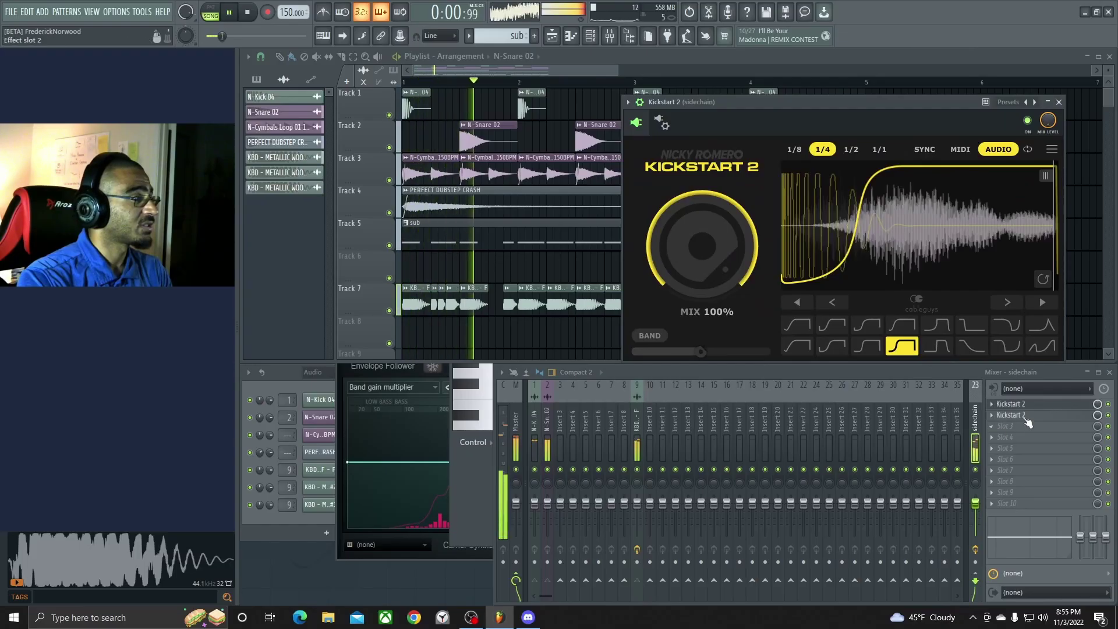
pyautogui.click(1013, 415)
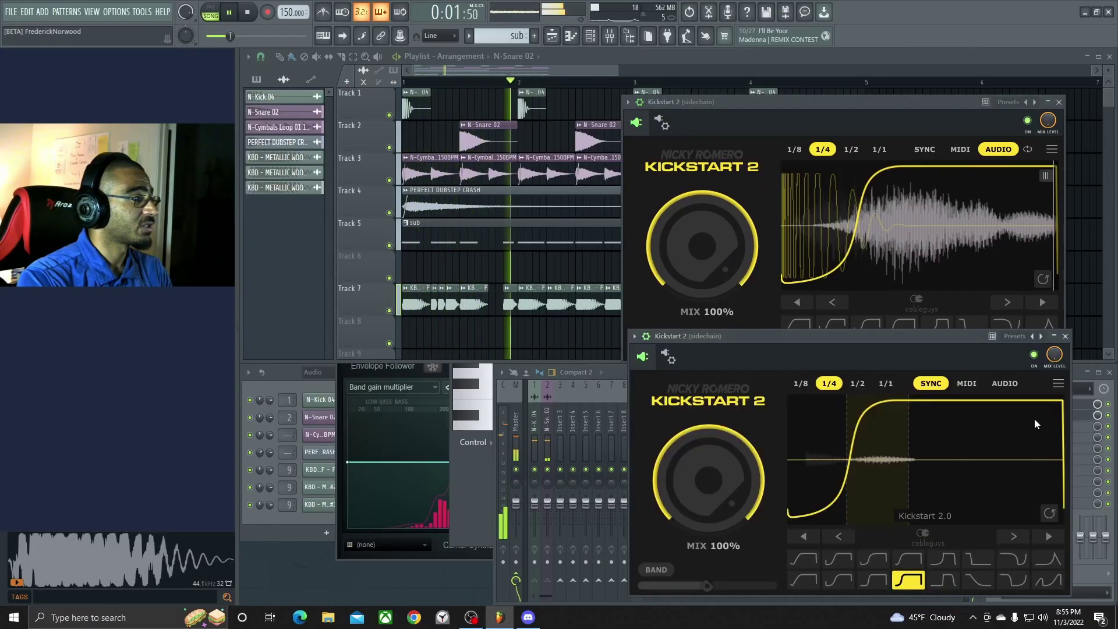
pyautogui.click(998, 382)
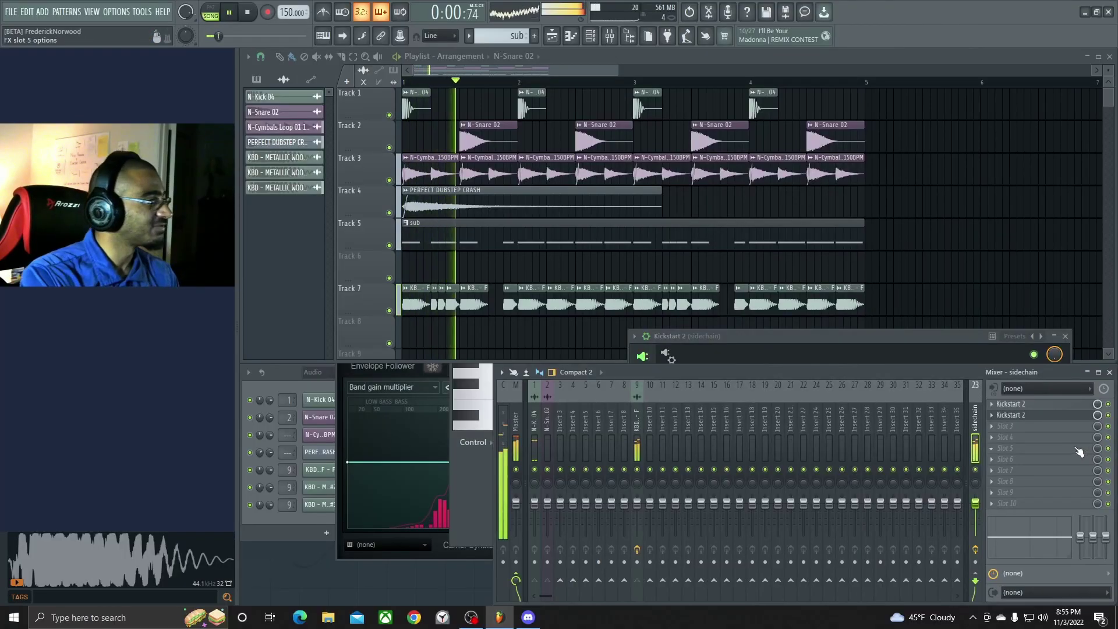
pyautogui.click(1065, 336)
pyautogui.press('space')
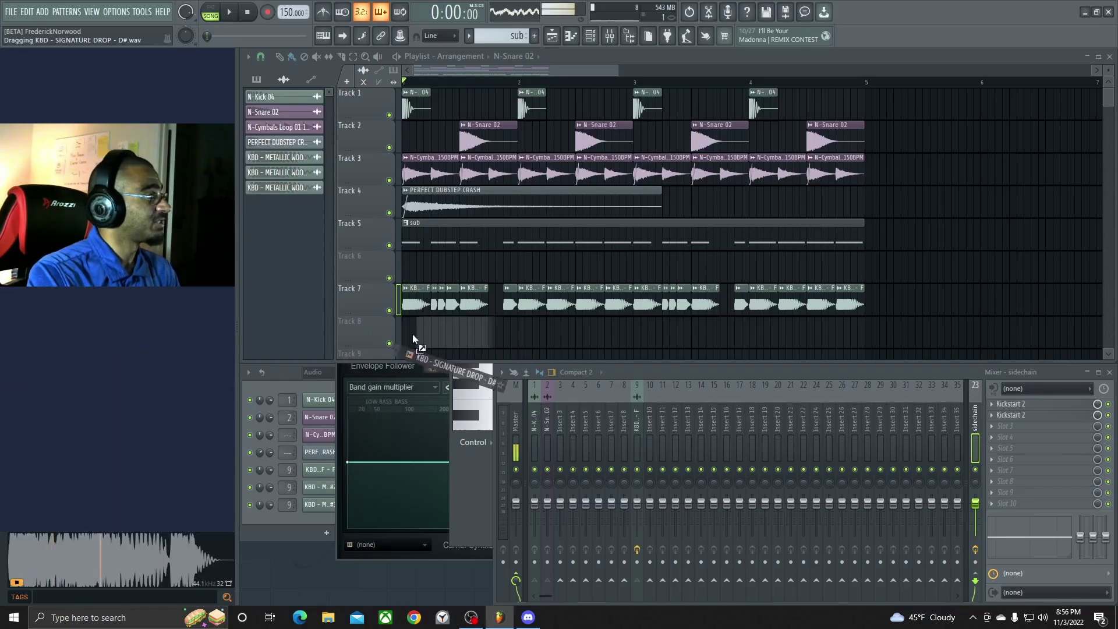
# - Place the KBD - SIGNATURE DROP - D# sample at the start of Track 8 and duplicate the whole arrangement from bar 5
pyautogui.moveTo(415, 335); pyautogui.dragTo(409, 335)
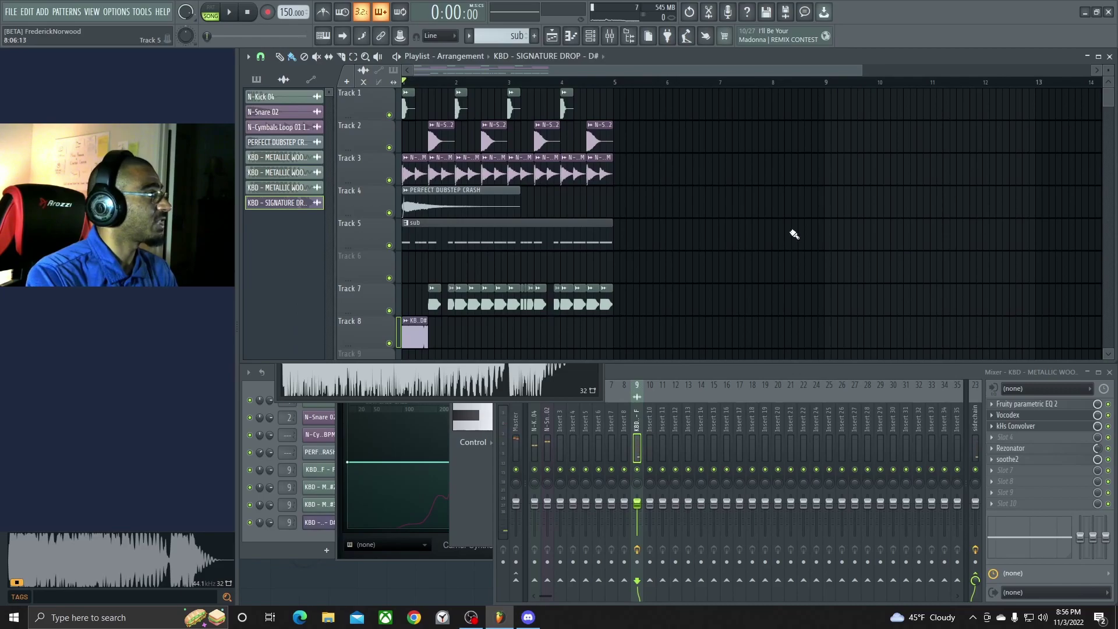
pyautogui.hotkey('ctrl', 'a')
pyautogui.hotkey('ctrl', 'b')
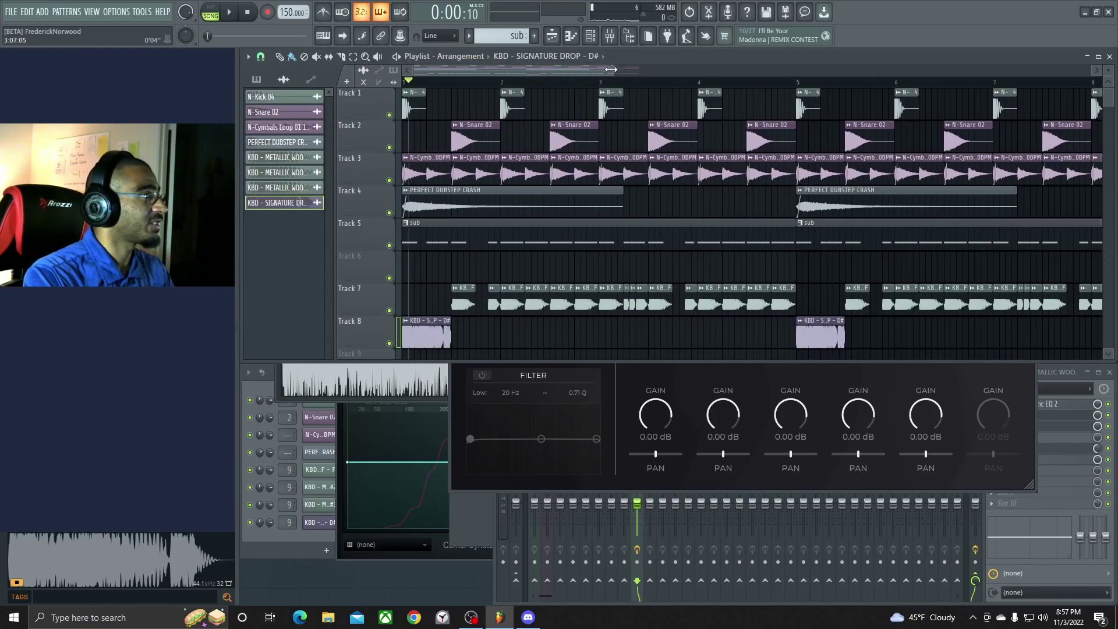
pyautogui.hotkey('ctrl', 'z')
pyautogui.hotkey('ctrl', 'z')
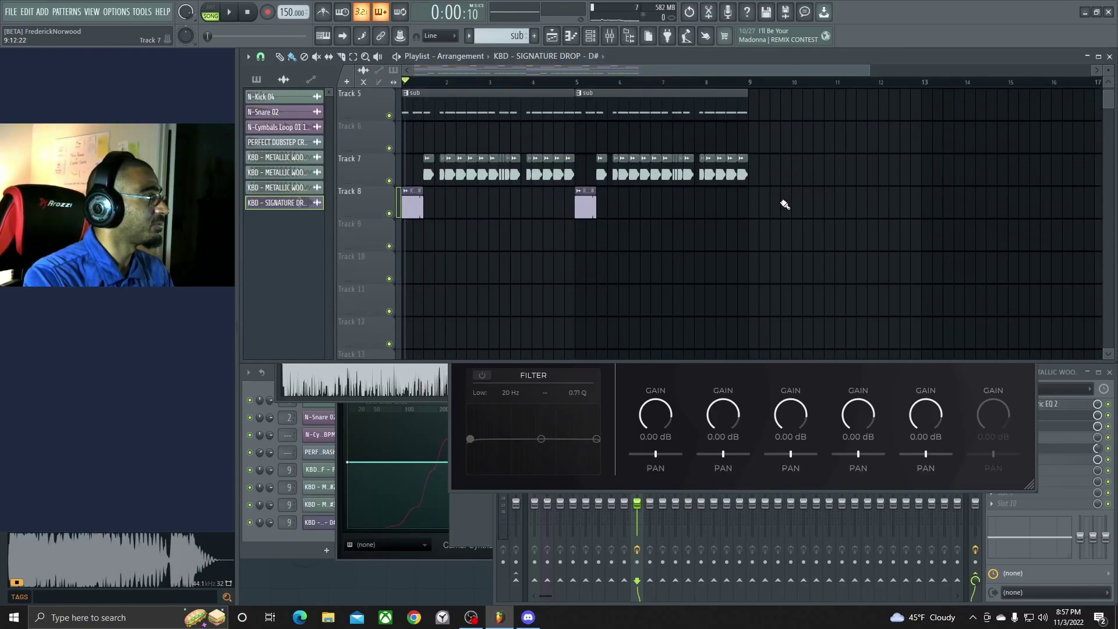
pyautogui.scroll(3, 785, 204)
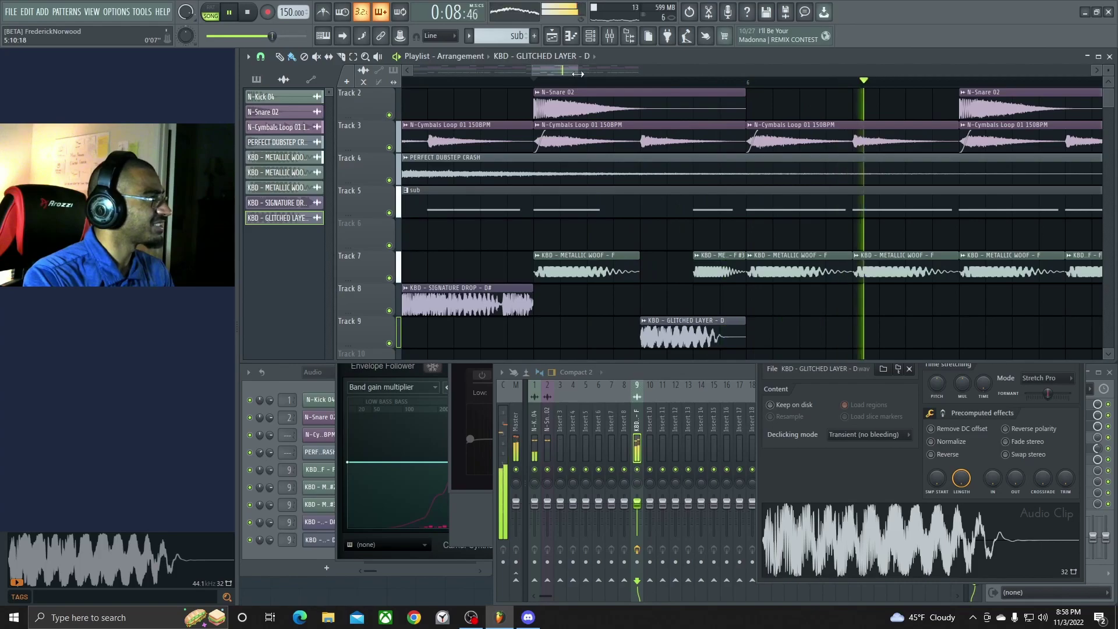
# - Play back the section around bar 5 to audition the GLITCHED LAYER clip on Track 9
pyautogui.moveTo(577, 74)
pyautogui.mouseDown()
pyautogui.moveTo(647, 74)
pyautogui.moveTo(586, 65)
pyautogui.moveTo(612, 70)
pyautogui.mouseUp()
pyautogui.press('space')
pyautogui.press('space')
pyautogui.press('space')
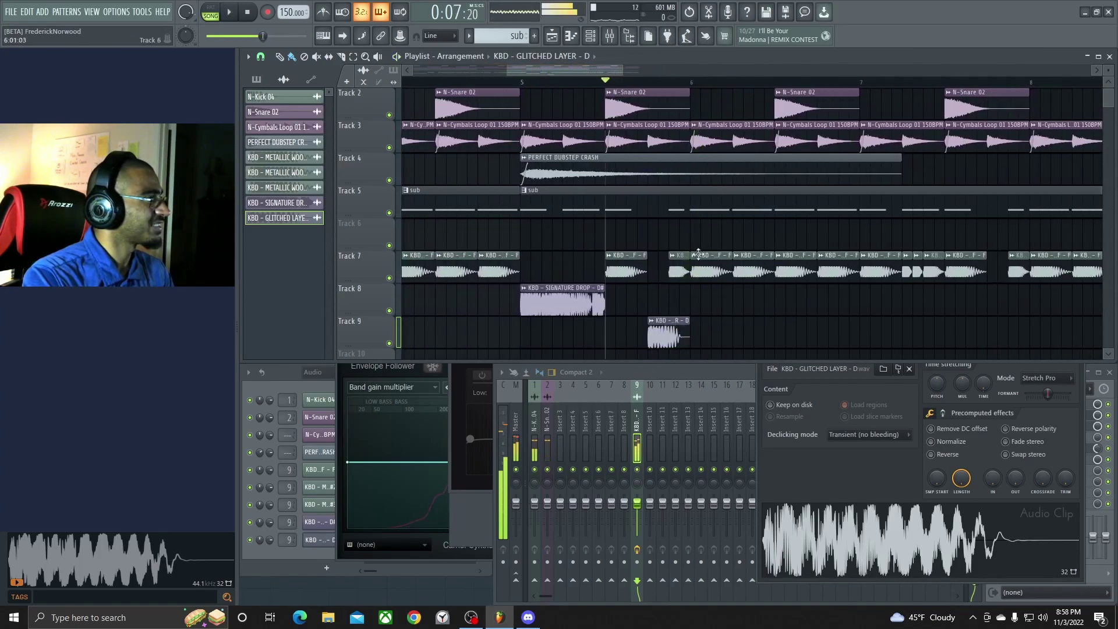
# - Raise the pitch of the GLITCHED LAYER clip and copy it into the bass gaps of bars 1 and 3 on Track 9
pyautogui.scroll(-10, 683, 208)
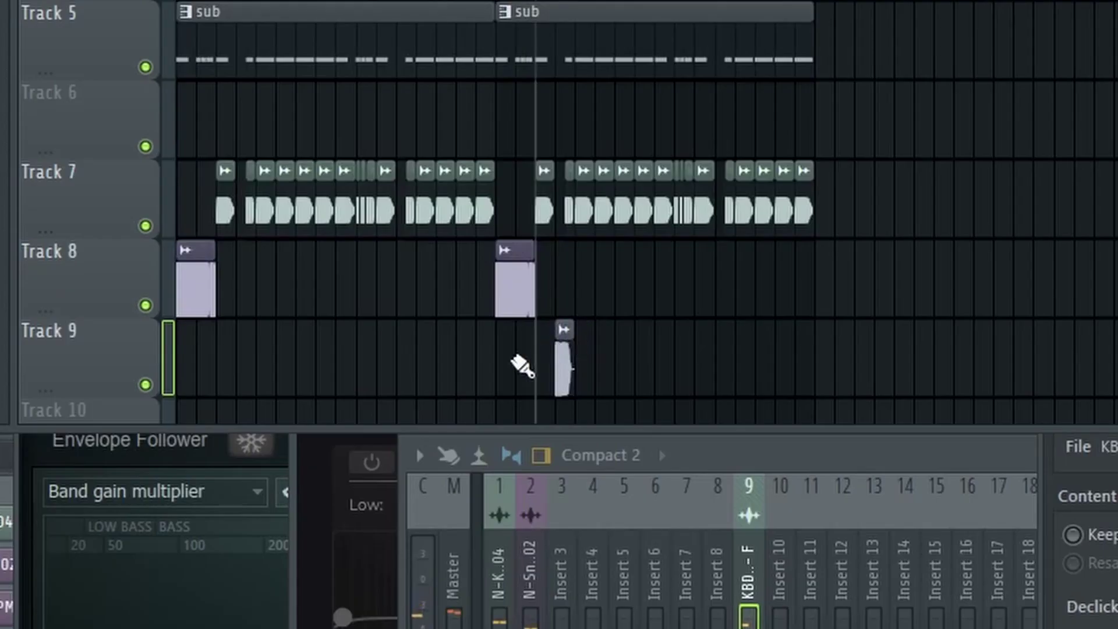
pyautogui.scroll(4, 542, 334)
pyautogui.hscroll(-3, 178, 282)
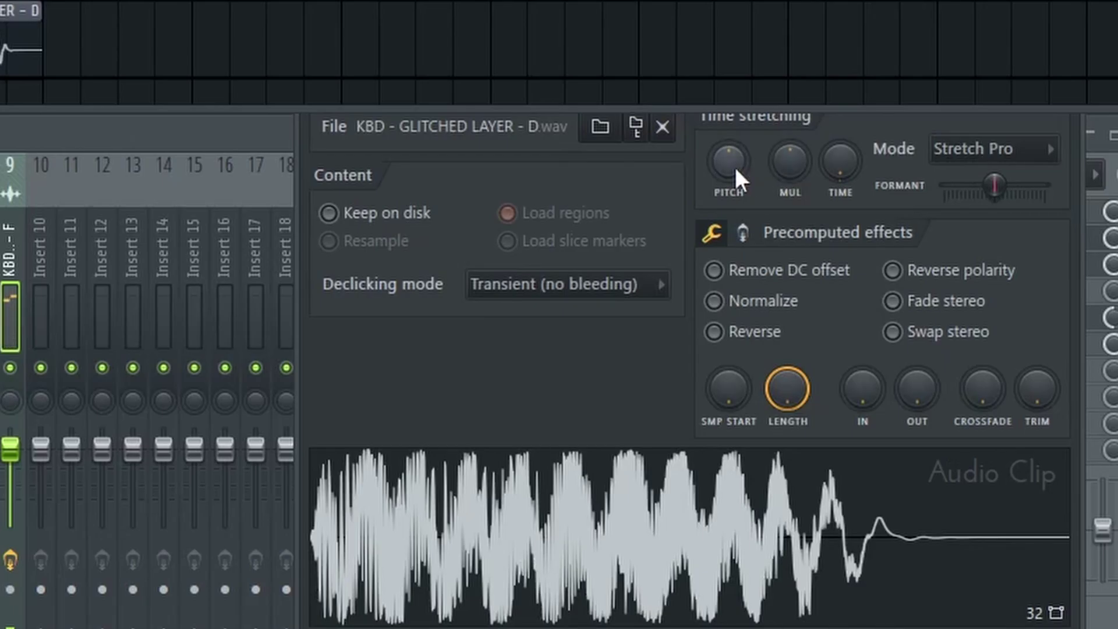
pyautogui.click(735, 167)
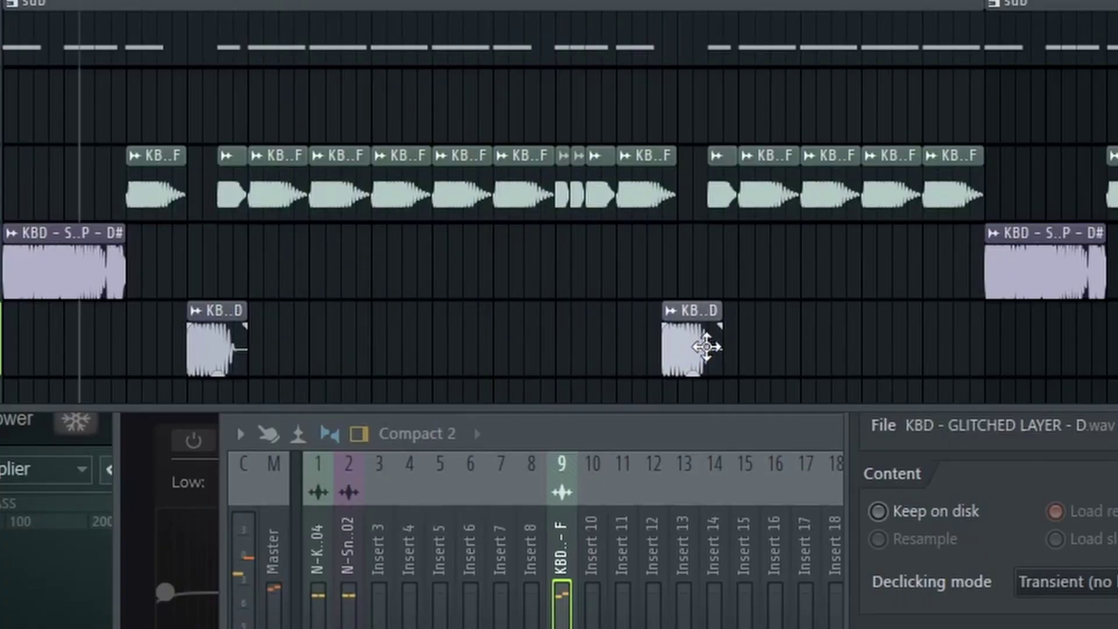
pyautogui.press('space')
pyautogui.scroll(-3, 784, 199)
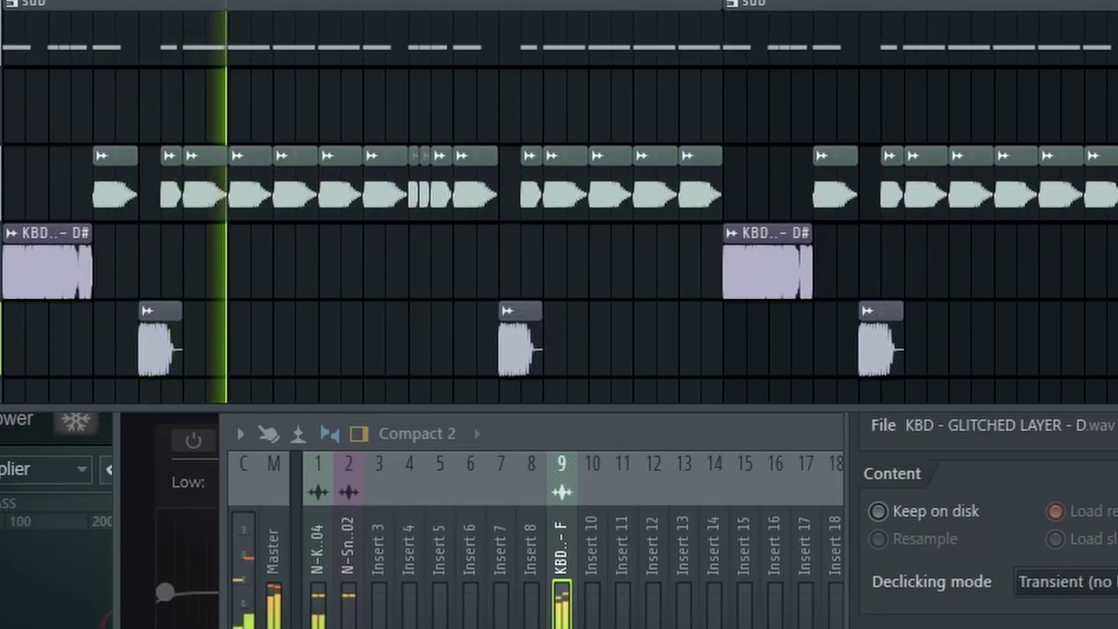
# - Replace the METALLIC WOOF clip after the SIGNATURE DROP in bar 5 with two short back-to-back METALLIC WOOF #3 clips
pyautogui.moveTo(751, 198); pyautogui.dragTo(1106, 349)
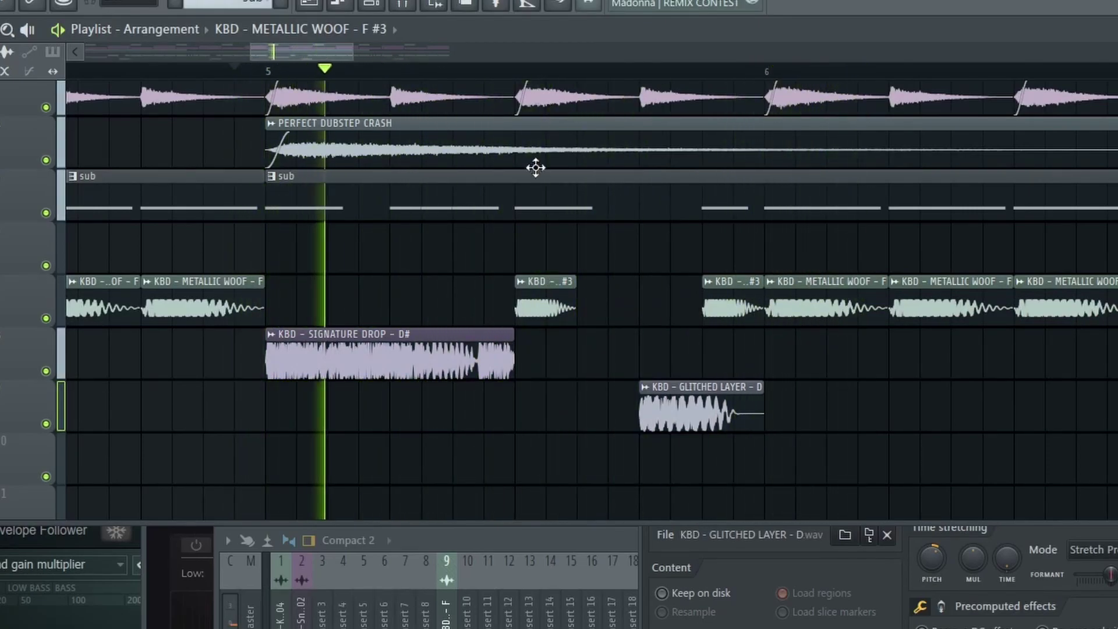
pyautogui.press('space')
pyautogui.hscroll(1, 501, 62)
pyautogui.press('space')
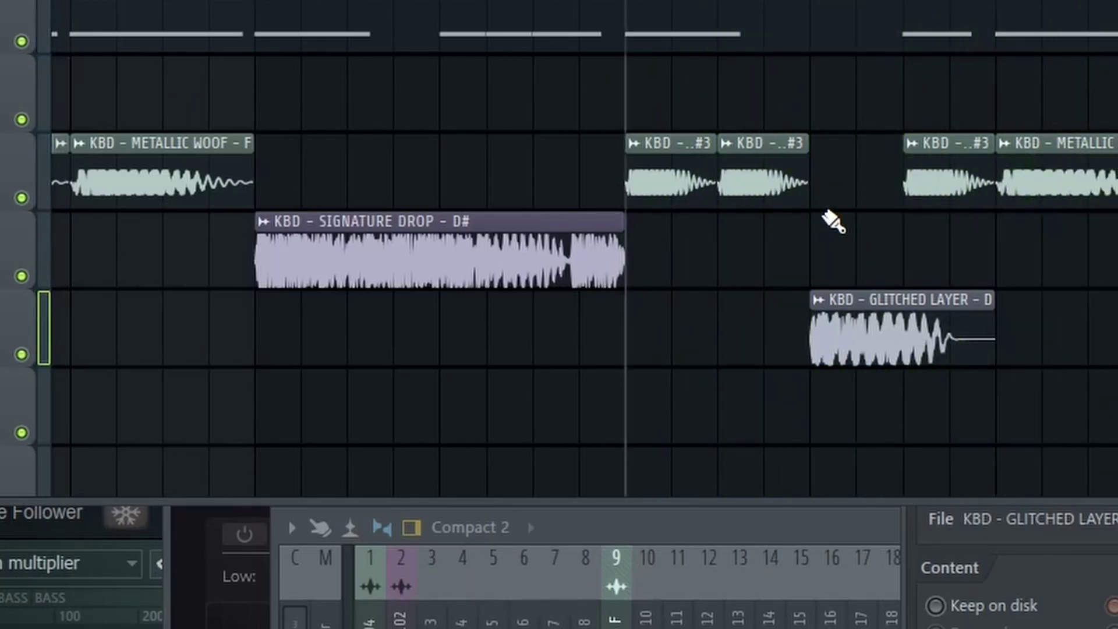
# - Place two short METALLIC WOOF #3 clips mid-bar 6 followed by a full-length METALLIC WOOF clip, and play back the variation
pyautogui.scroll(-2, 833, 221)
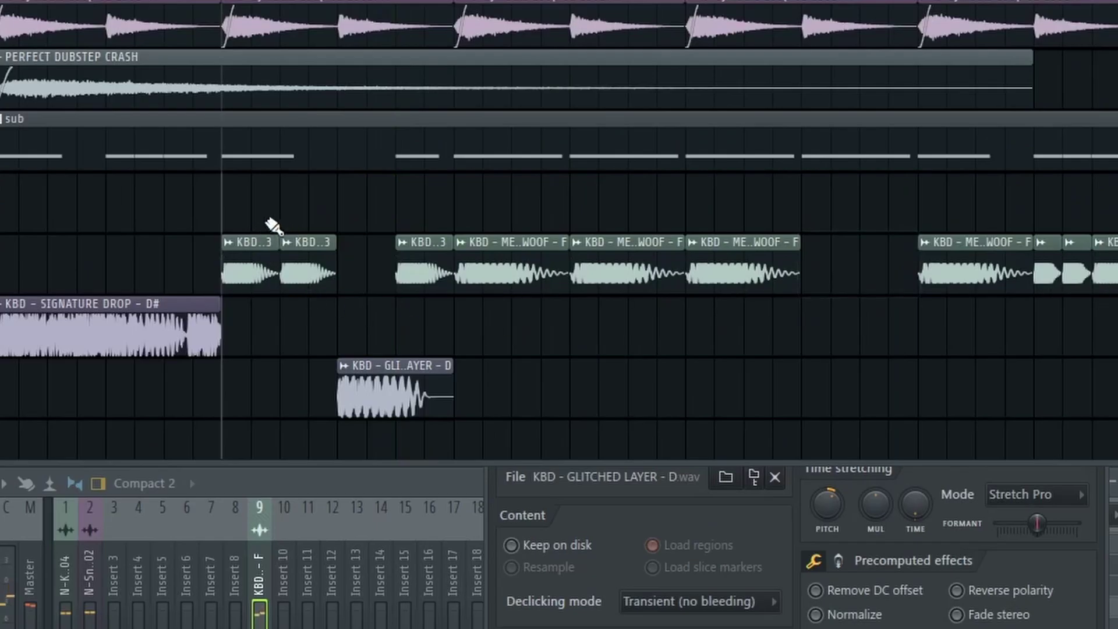
pyautogui.moveTo(384, 58); pyautogui.dragTo(536, 283)
pyautogui.press('space')
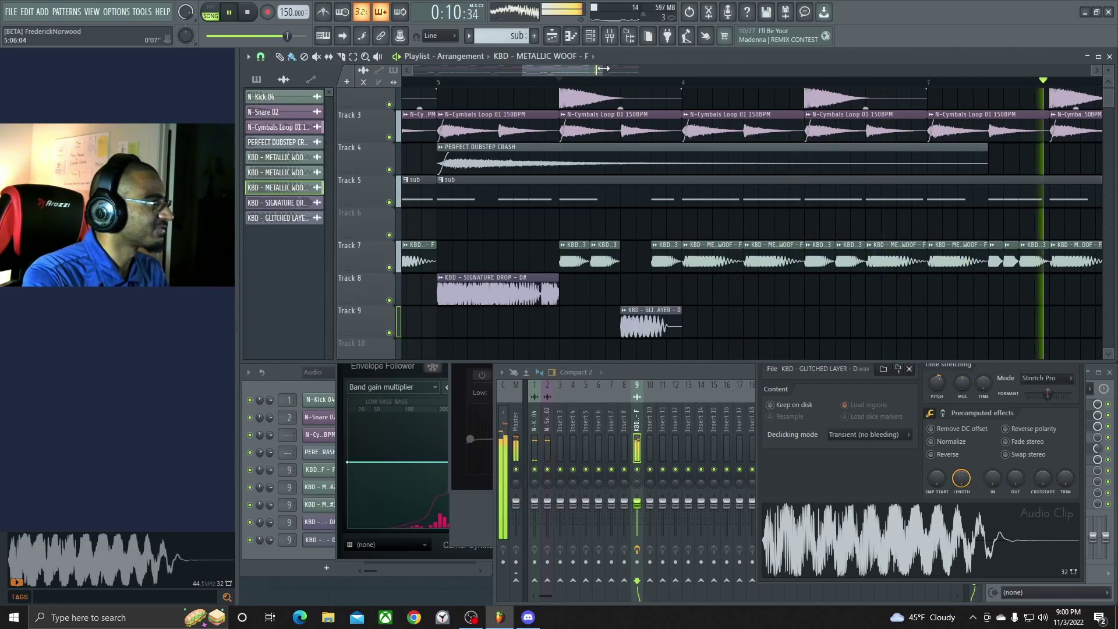
pyautogui.moveTo(603, 69); pyautogui.dragTo(624, 69)
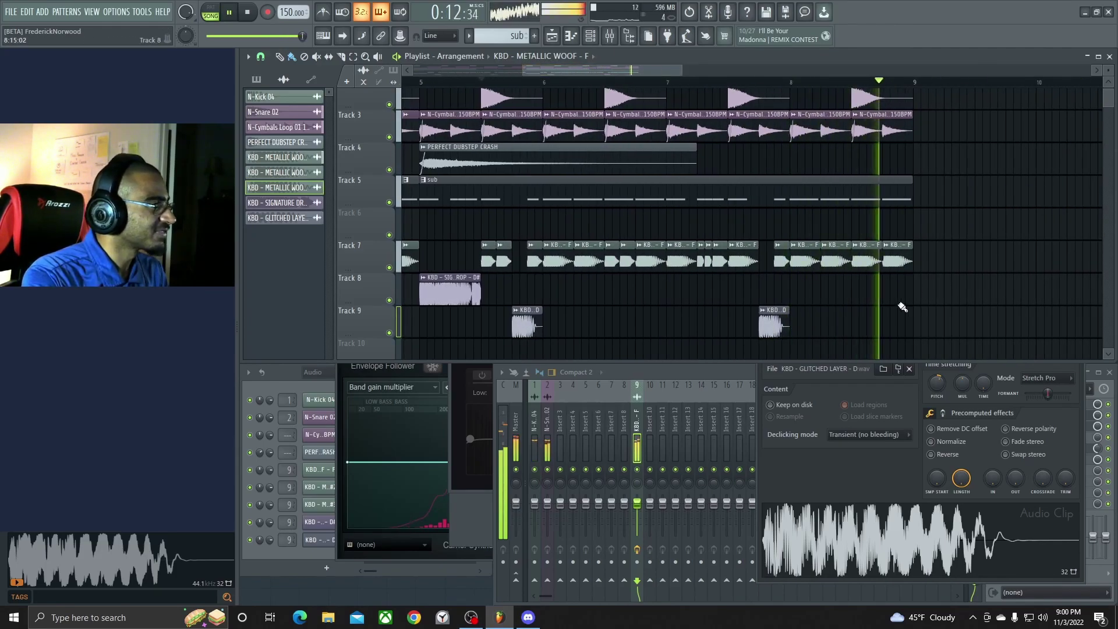
# - Add the Snap Heap effect to the METALLIC WOOF insert 9
pyautogui.scroll(-3, 902, 306)
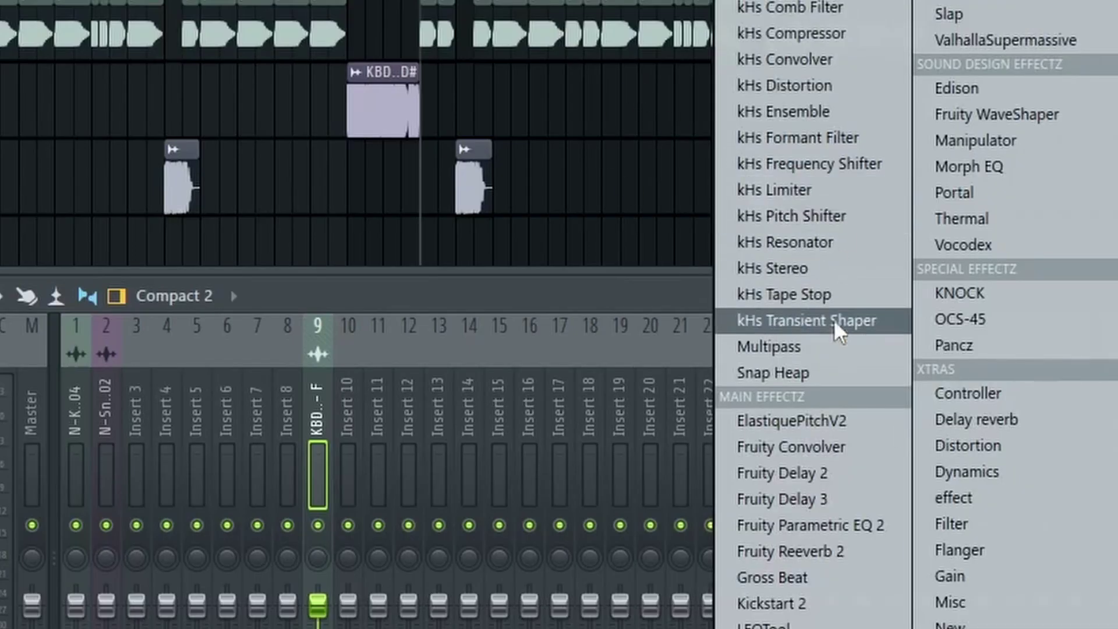
pyautogui.click(829, 372)
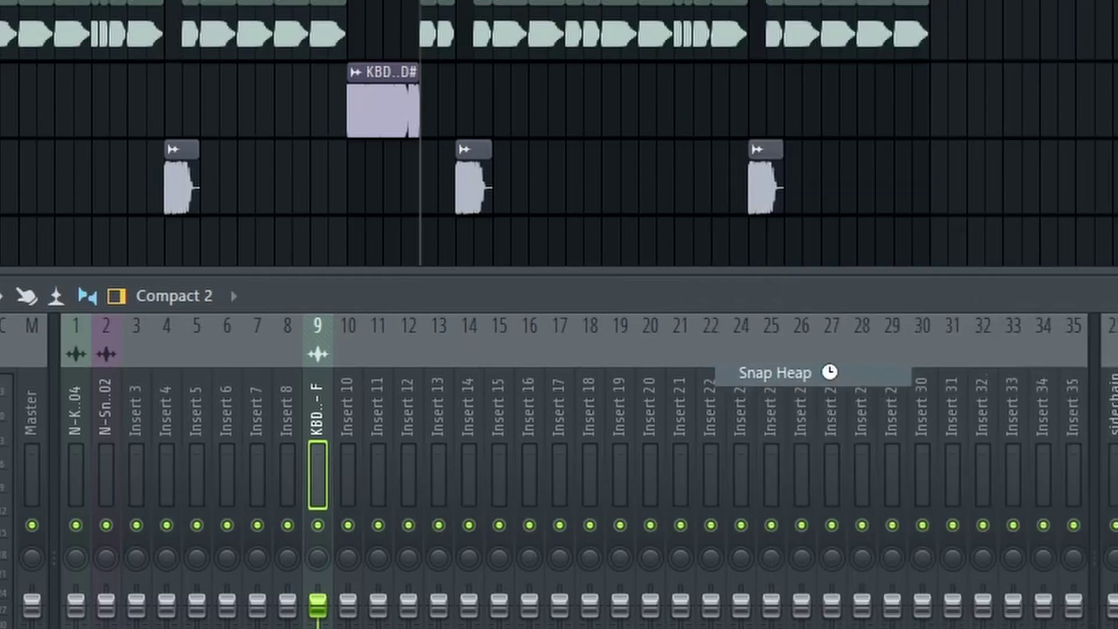
# - Open the Snap Heap effect on the METALLIC WOOF insert 9 during playback
pyautogui.click(859, 154)
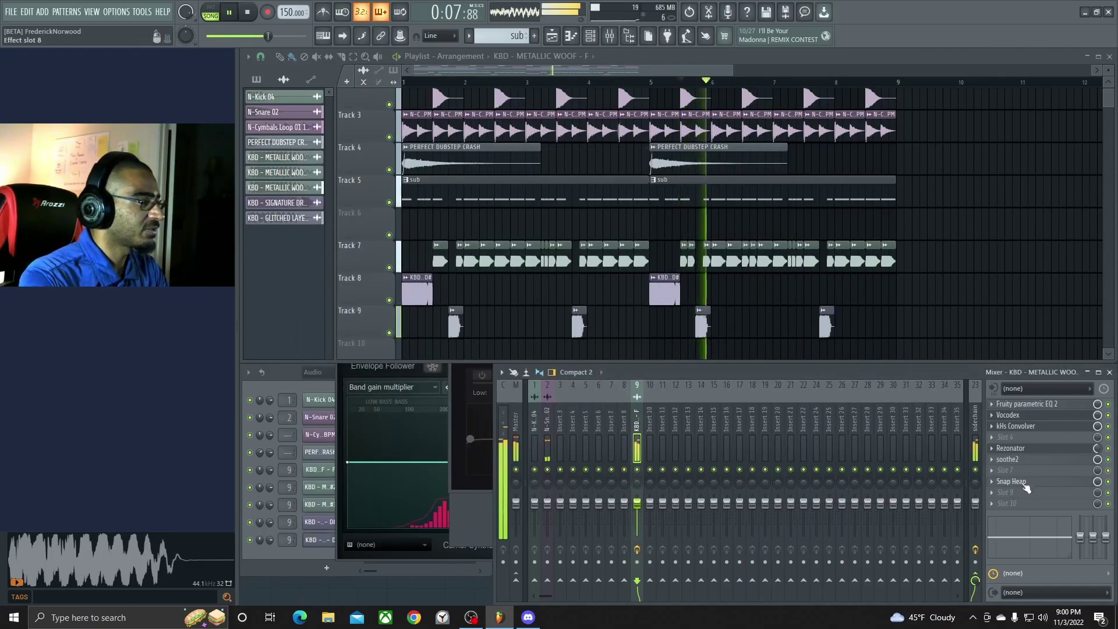
pyautogui.click(1025, 485)
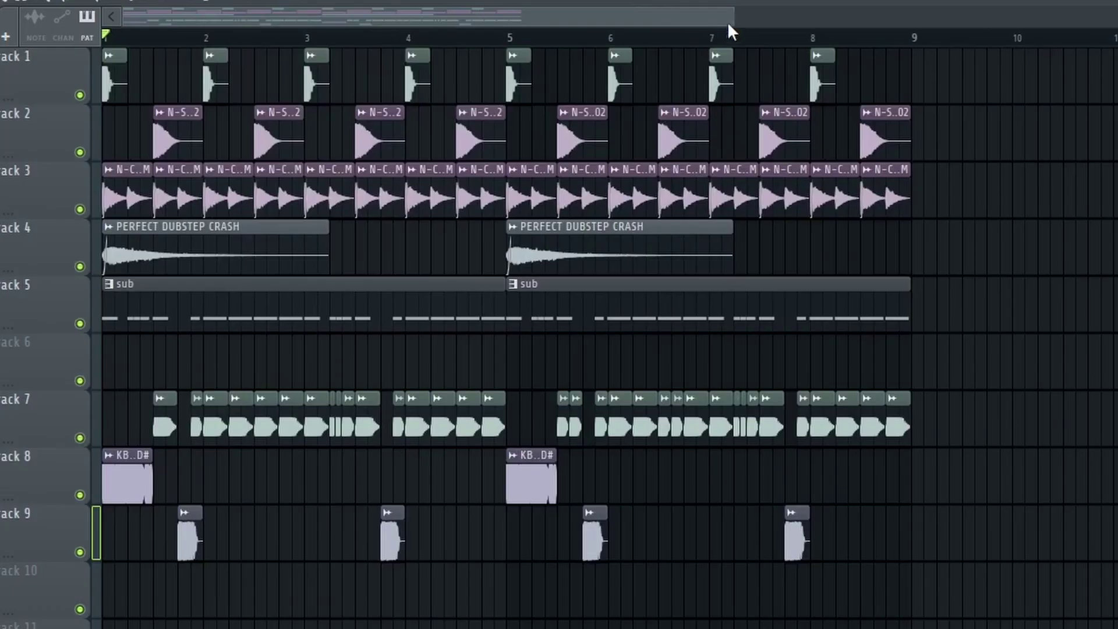
# - Select all clips in the playlist and move the whole arrangement to start at bar 9
pyautogui.moveTo(728, 23); pyautogui.dragTo(674, 22)
pyautogui.hotkey('ctrl', 'a')
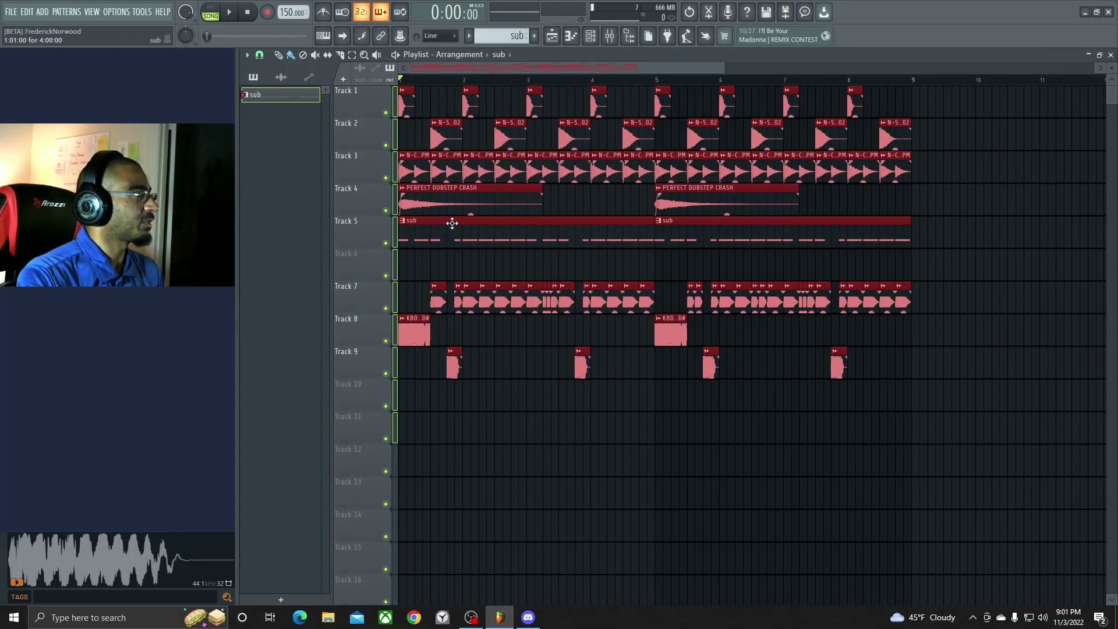
pyautogui.moveTo(452, 223); pyautogui.dragTo(966, 185)
pyautogui.scroll(-3, 917, 121)
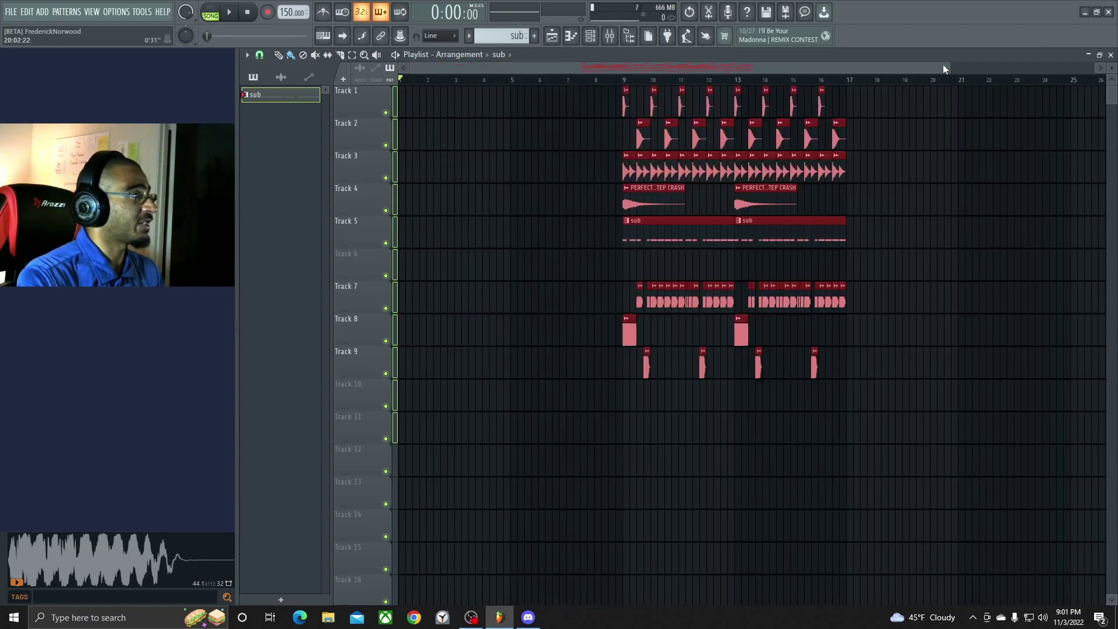
pyautogui.moveTo(949, 70); pyautogui.dragTo(646, 70)
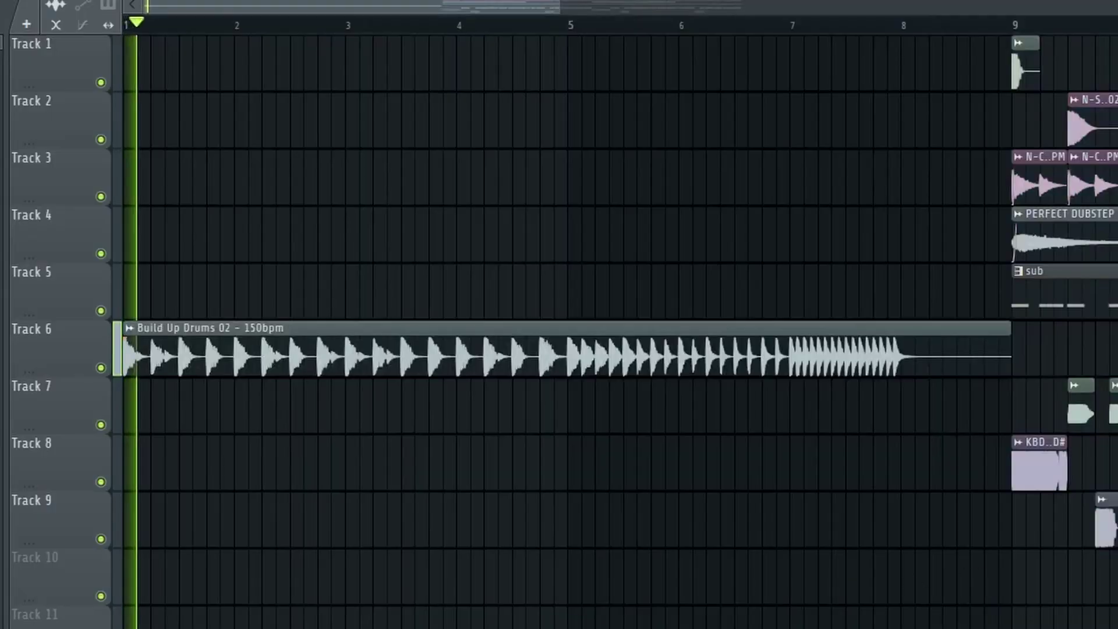
# - Play back the Build Up Drums 02 clip on Track 6 ahead of the drop
pyautogui.press('space')
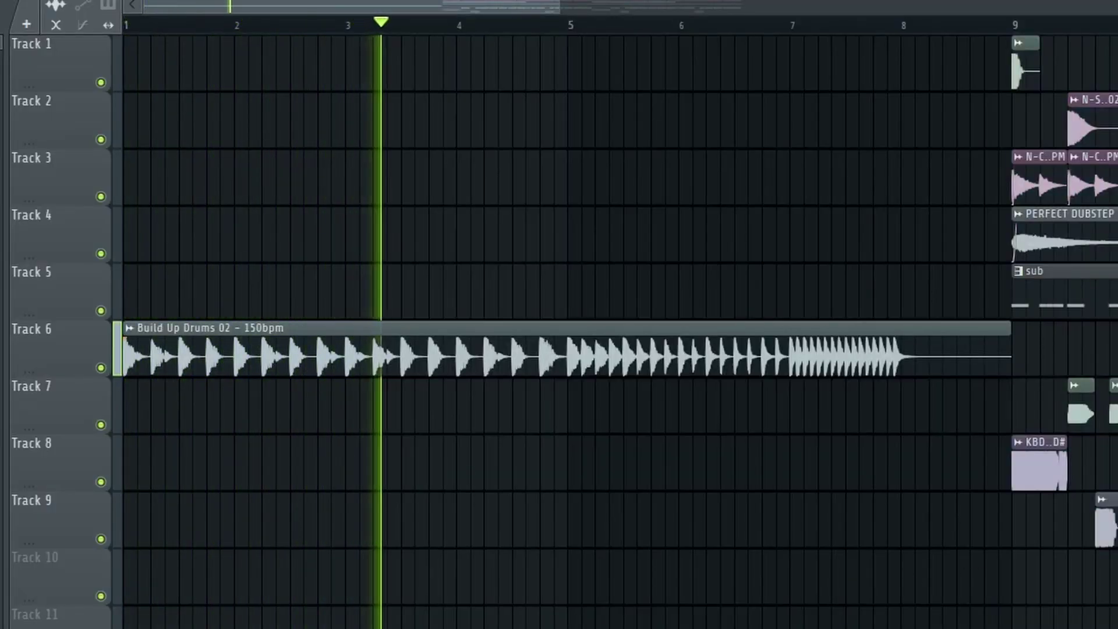
pyautogui.moveTo(560, 3); pyautogui.dragTo(686, 3)
pyautogui.scroll(-3, 456, 616)
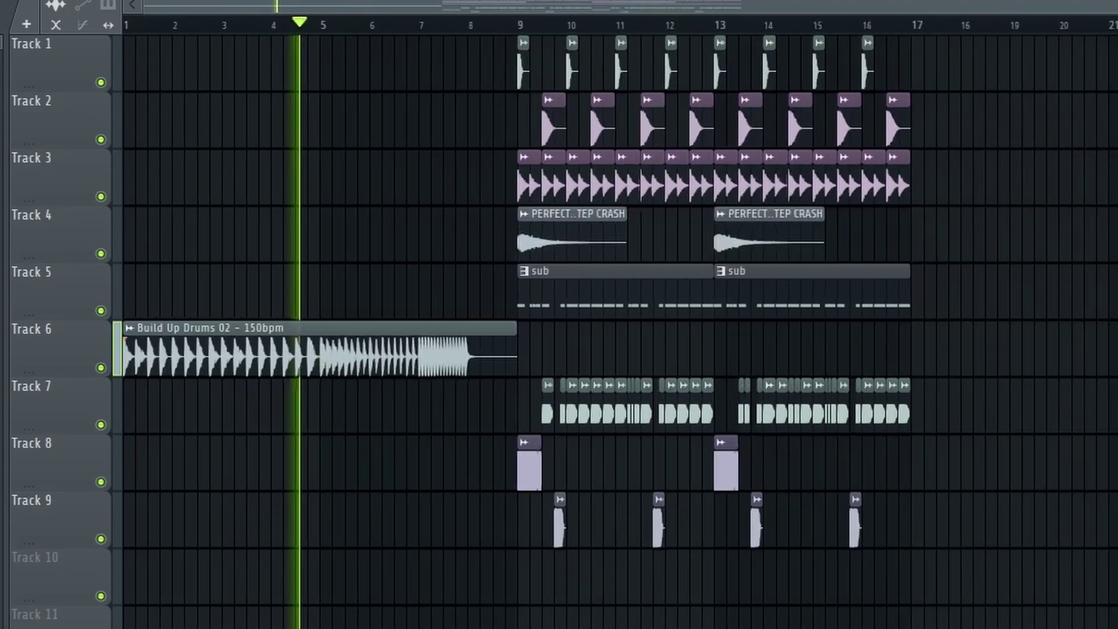
pyautogui.scroll(4, 456, 616)
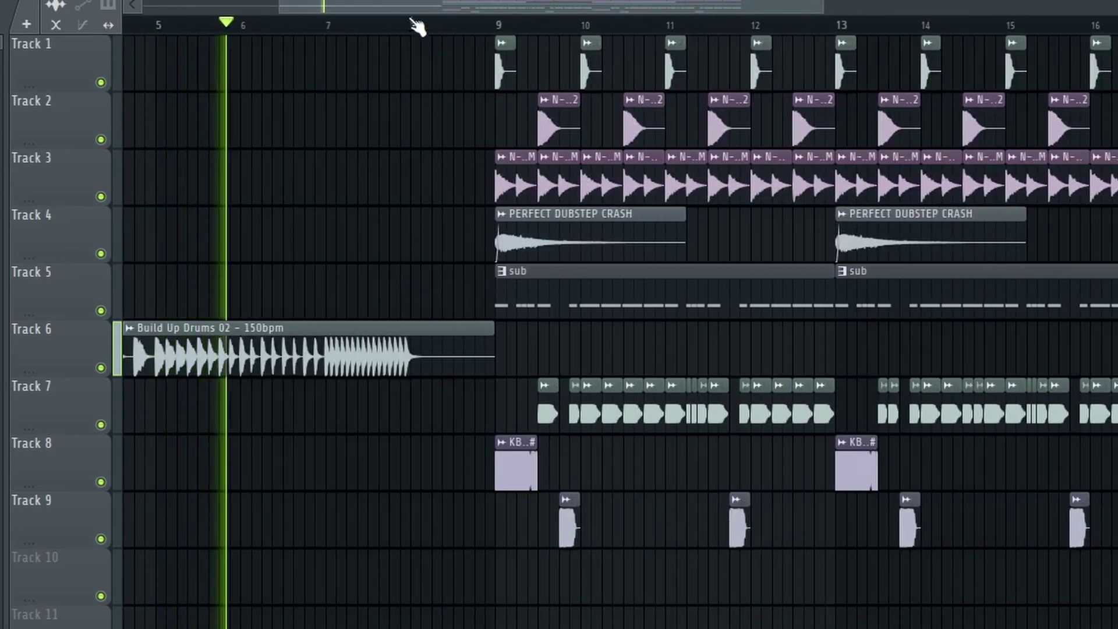
pyautogui.moveTo(399, 5); pyautogui.dragTo(137, 6)
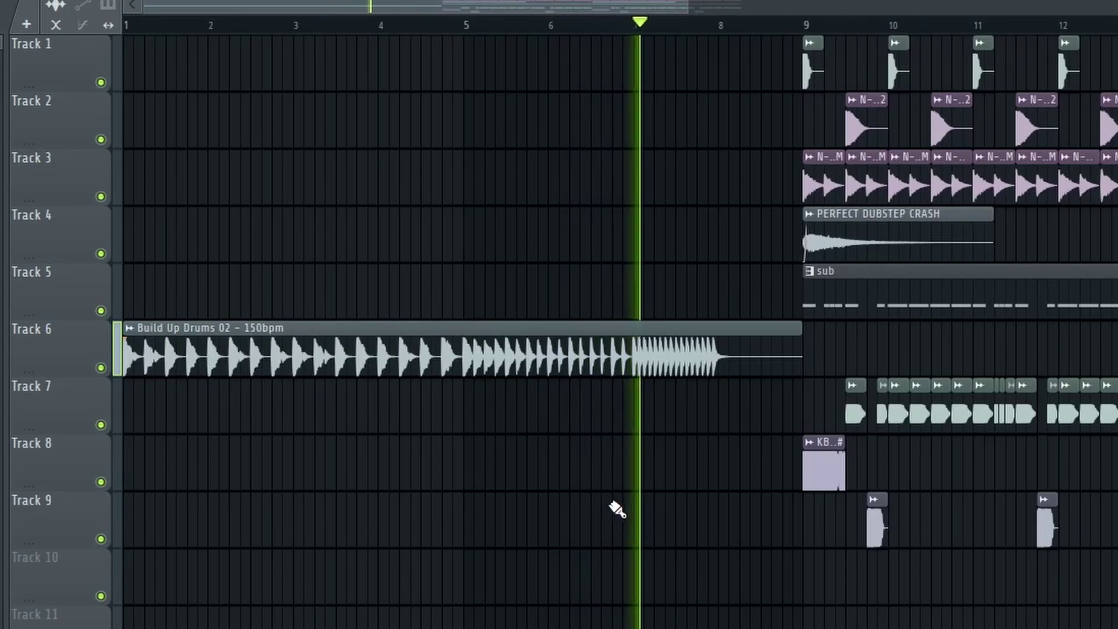
pyautogui.press('space')
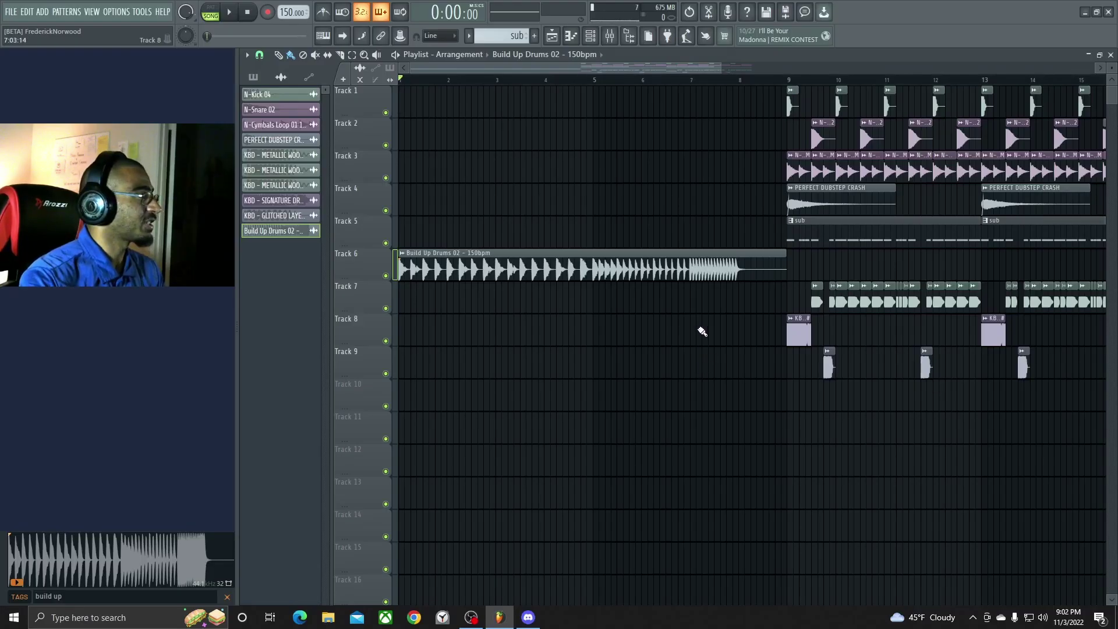
# - Play back the build-up with the PITCH SHIFTED RISER on Track 13 and the METALLIC WOOF clips on Track 8
pyautogui.scroll(-3, 702, 331)
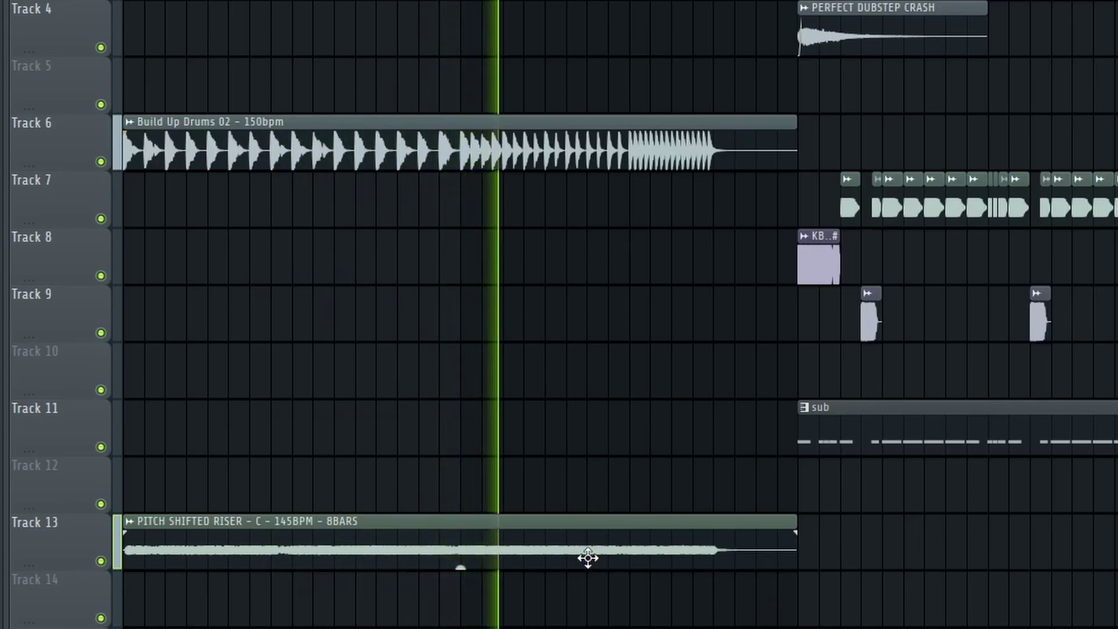
pyautogui.moveTo(460, 567)
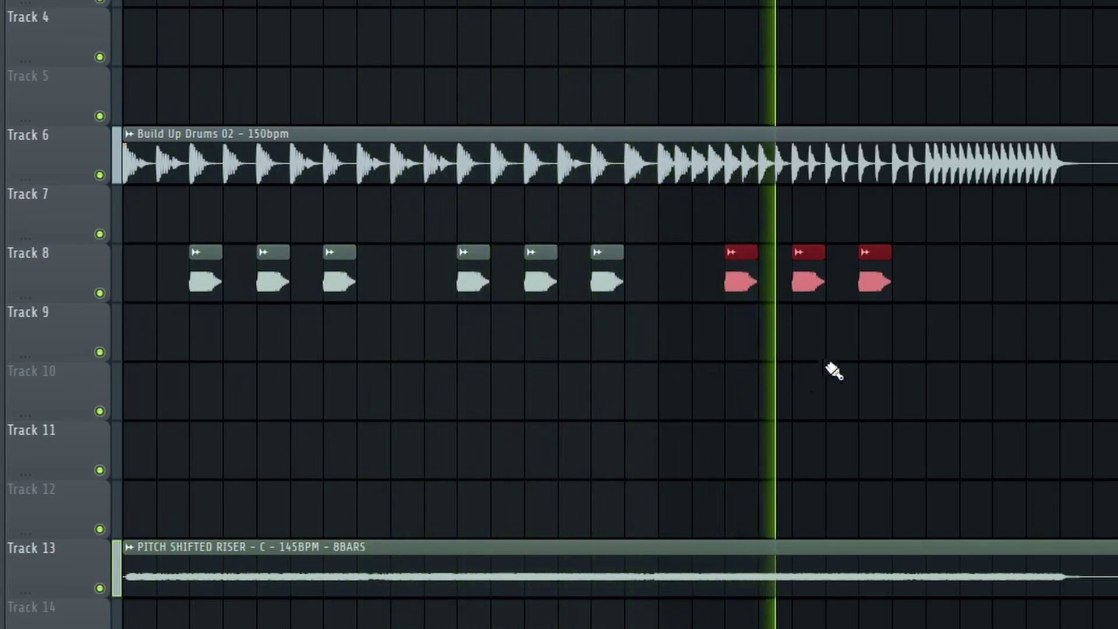
pyautogui.press('space')
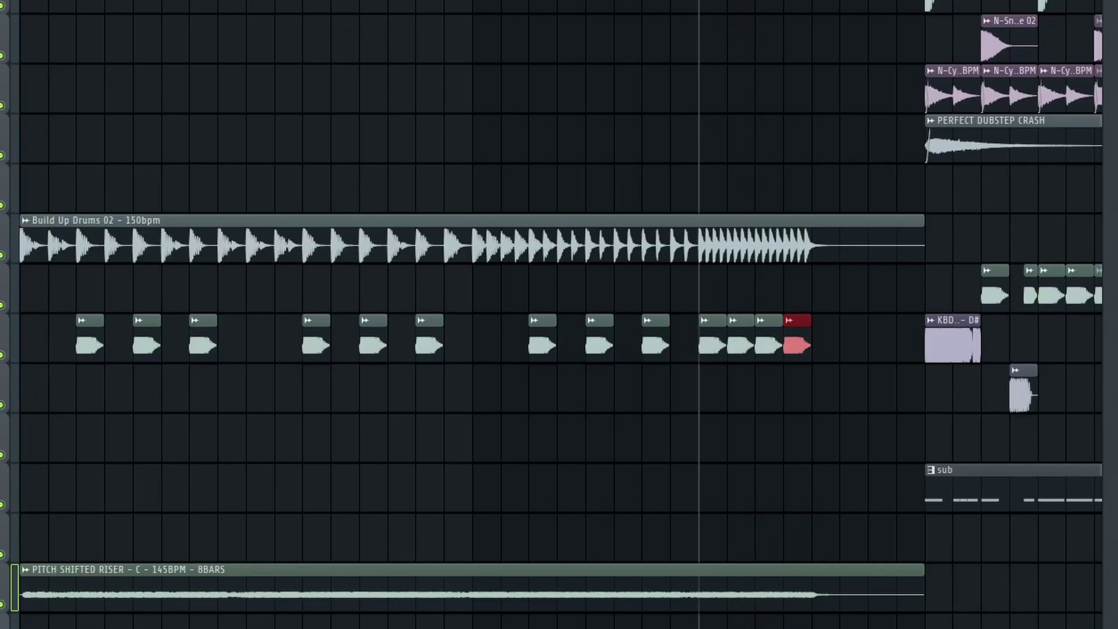
# - Add the Patcher effect to slot 9 of the METALLIC WOOF mixer insert
pyautogui.press('F9')
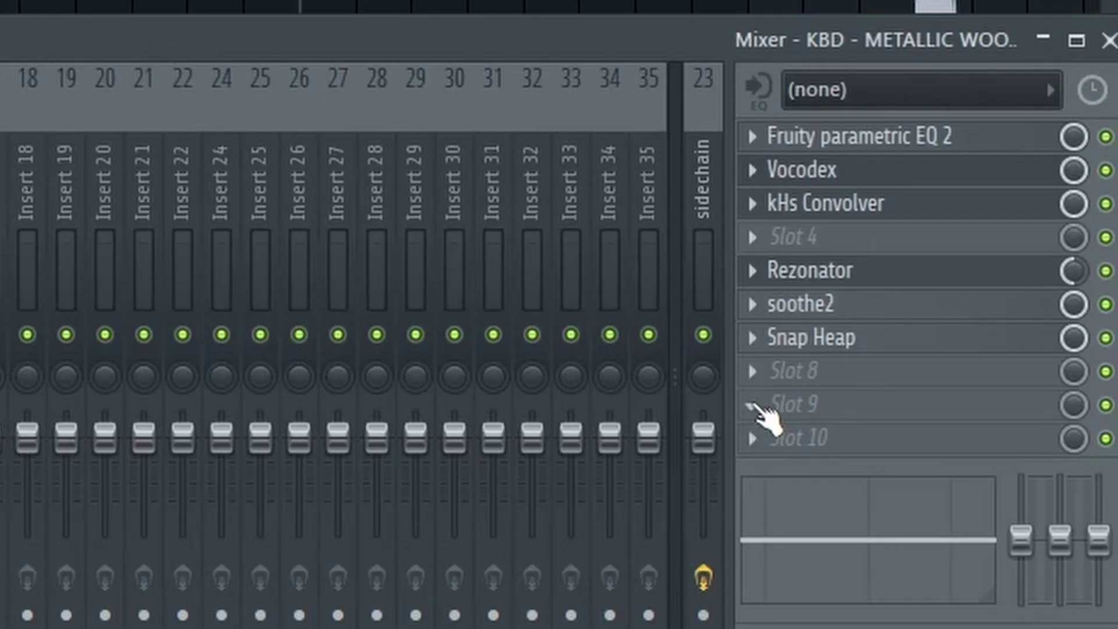
pyautogui.click(752, 405)
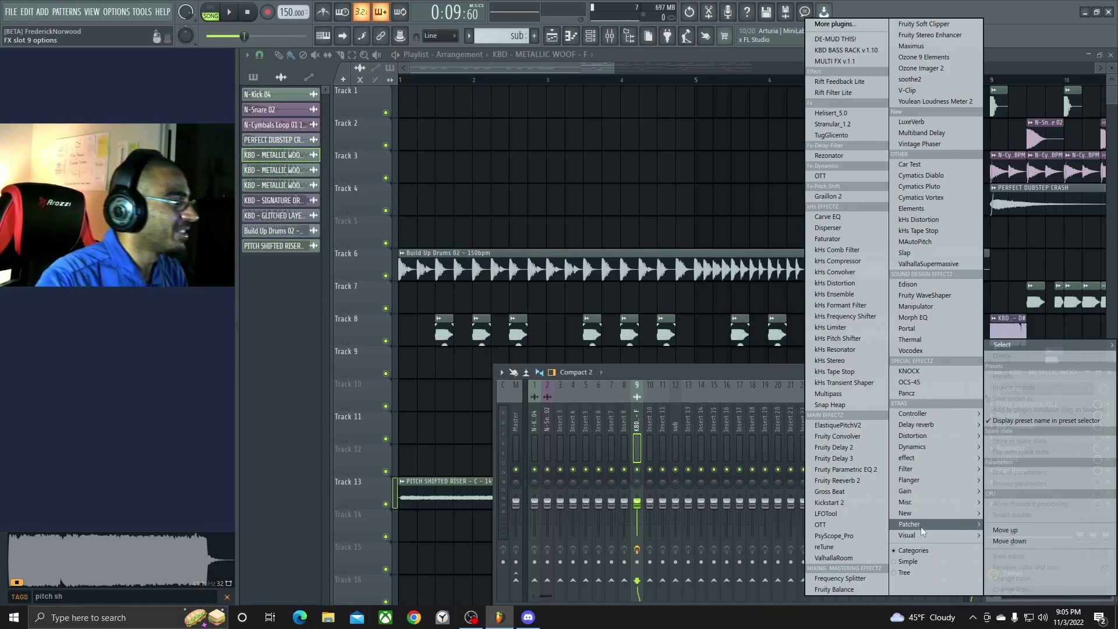
pyautogui.moveTo(919, 525)
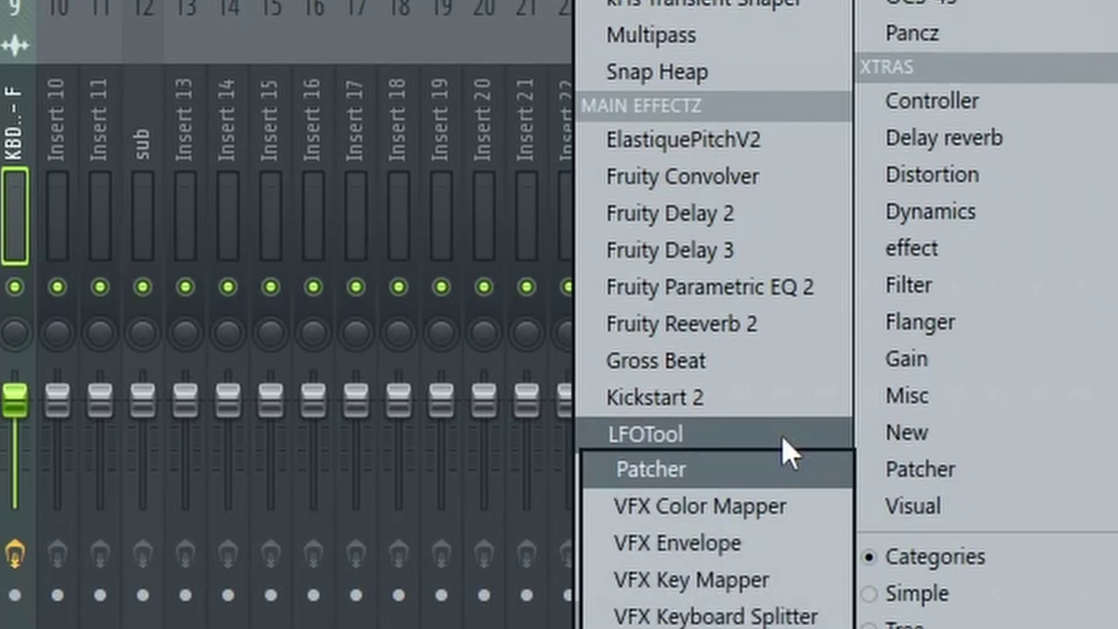
pyautogui.click(782, 469)
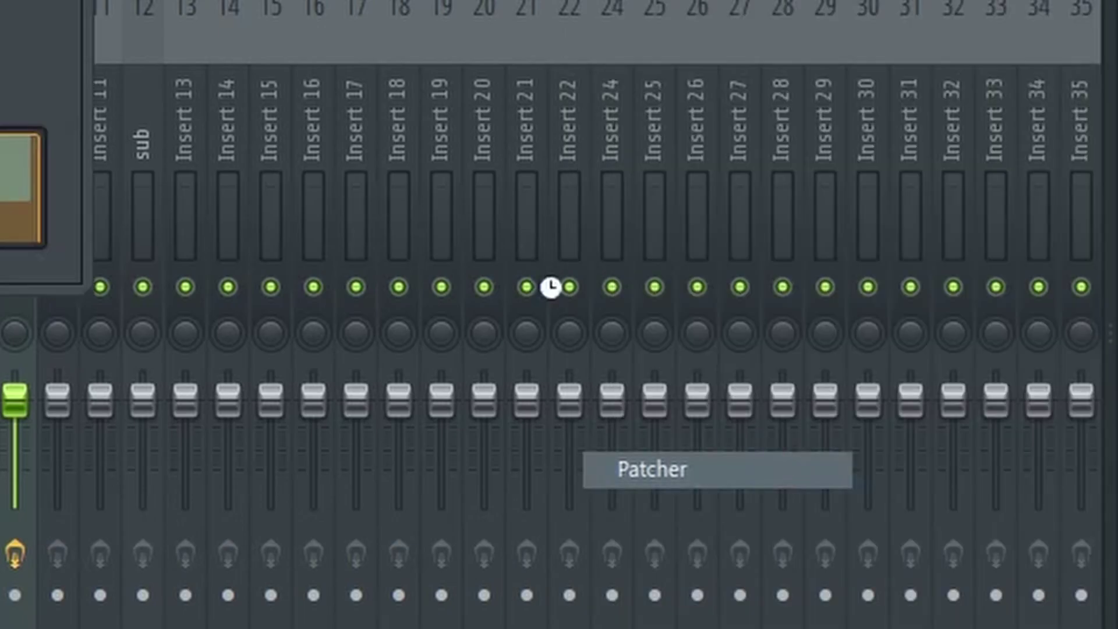
# - Add a nested Patcher module inside Patcher and load the HYPE UP preset into it
pyautogui.rightClick(362, 349)
pyautogui.moveTo(444, 387)
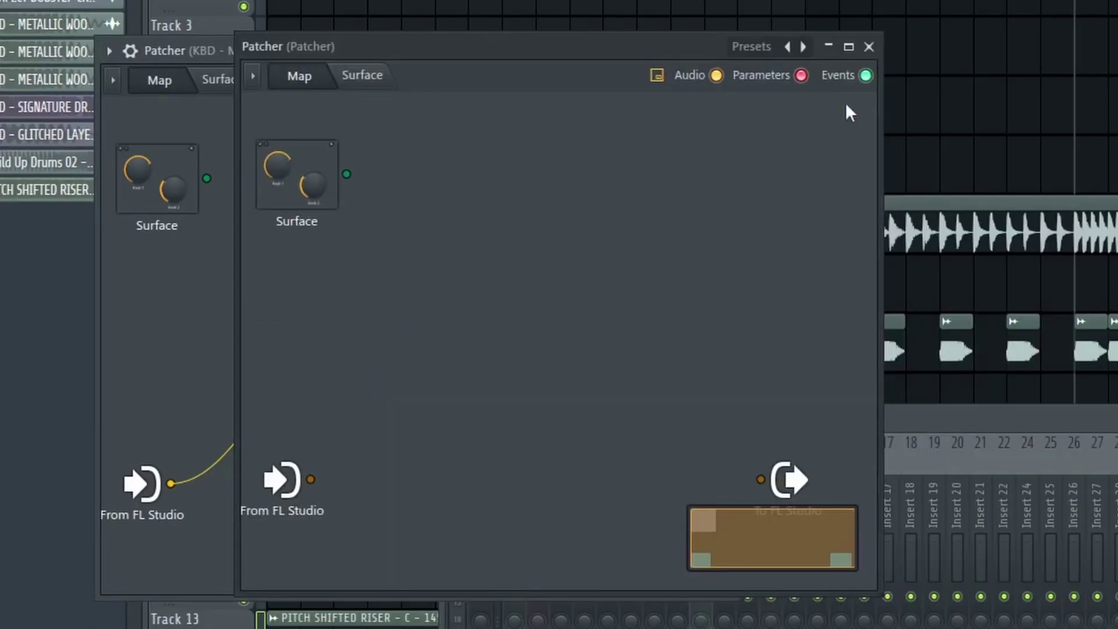
pyautogui.click(748, 48)
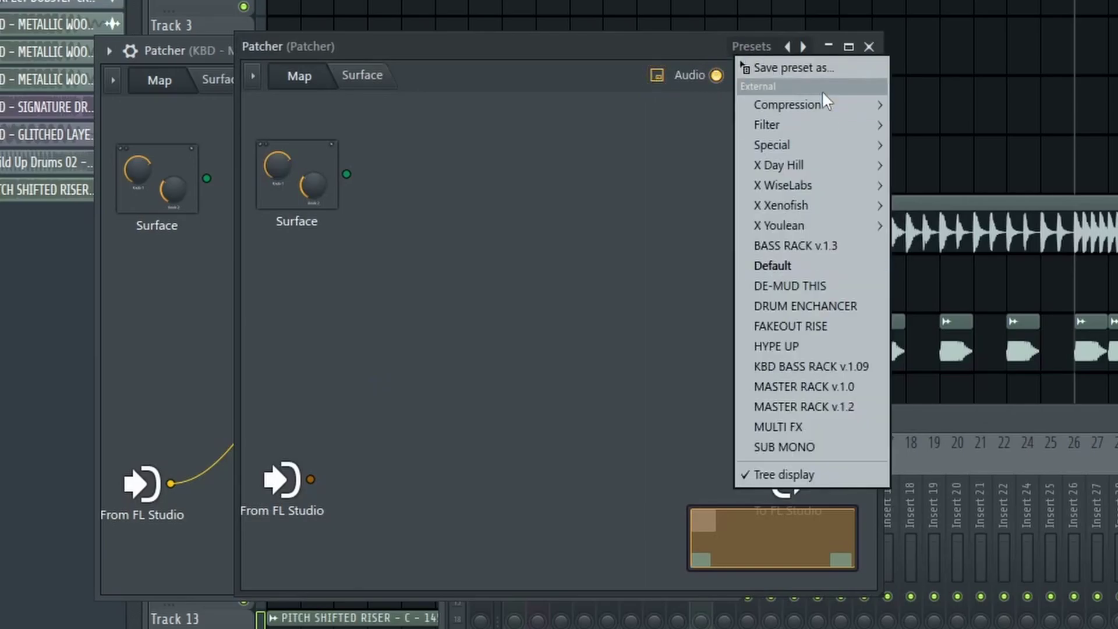
pyautogui.click(815, 345)
# - Add a second nested Patcher module and load the FAKEOUT RISE preset into it
pyautogui.rightClick(517, 235)
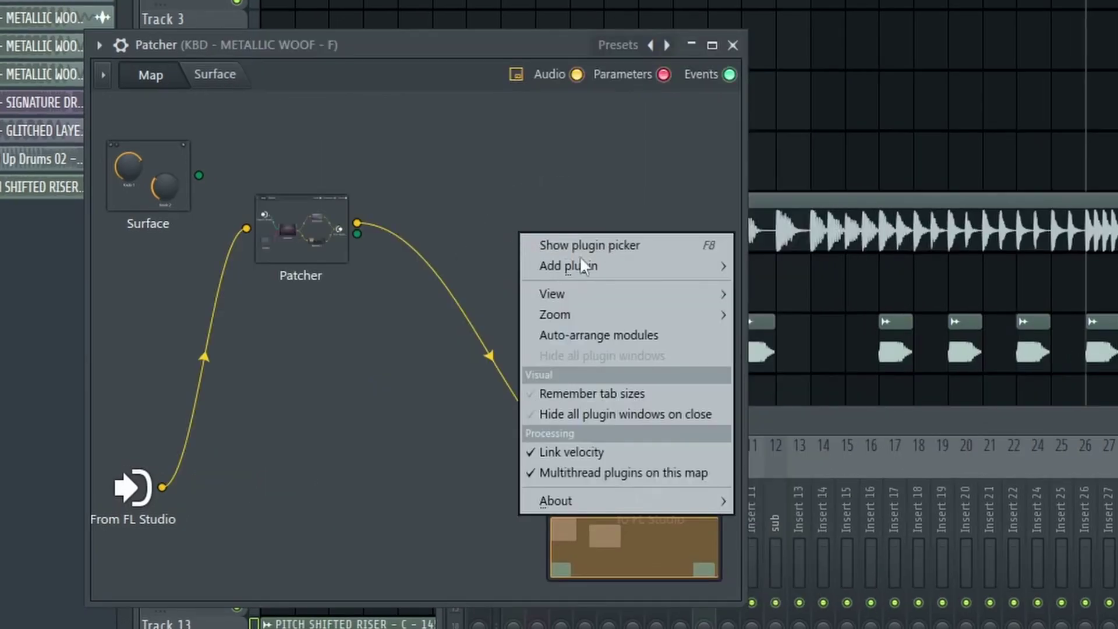
pyautogui.moveTo(585, 261)
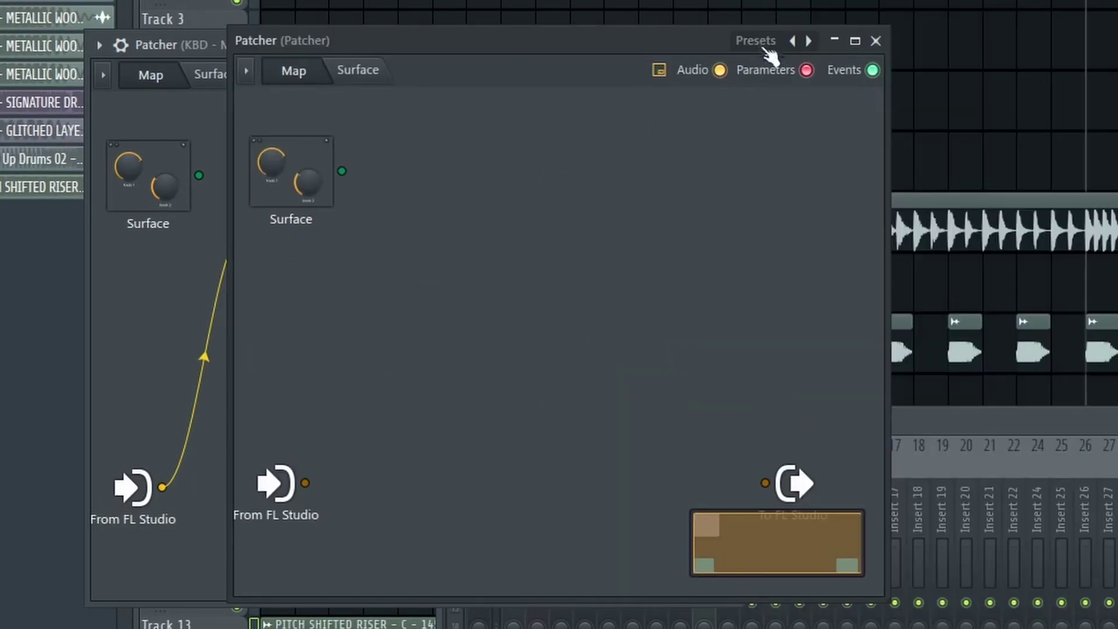
pyautogui.click(762, 46)
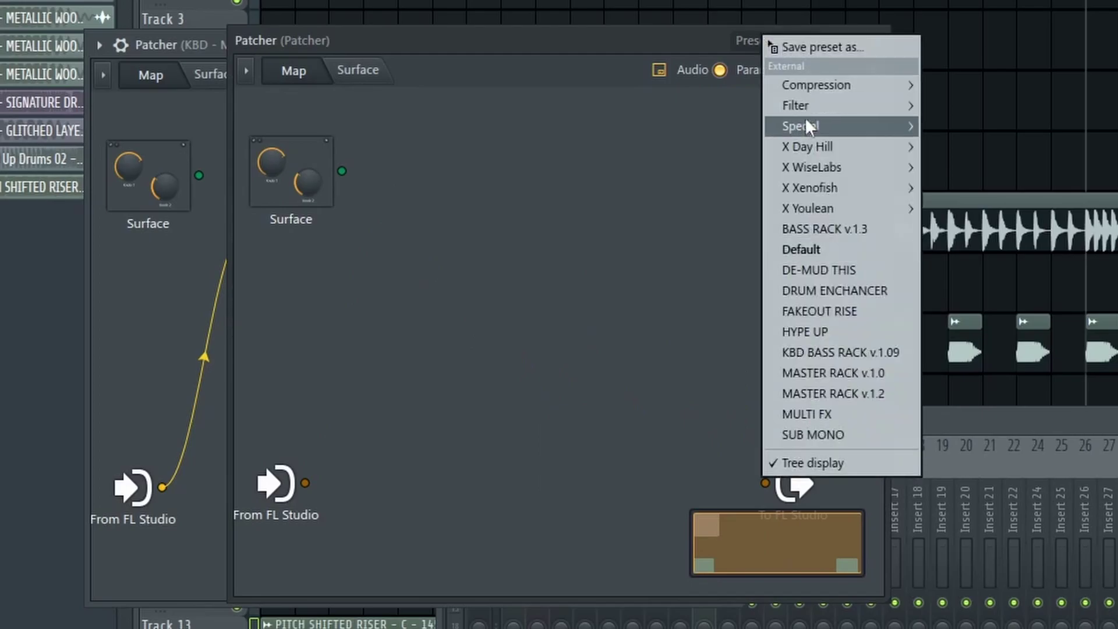
pyautogui.click(859, 314)
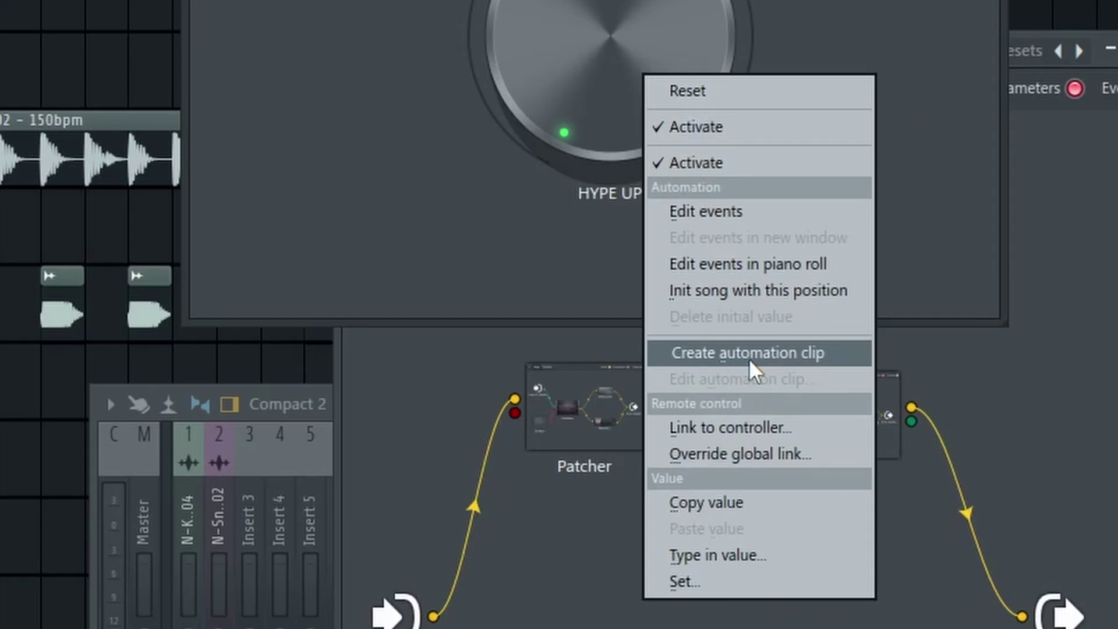
# - Create automation clips for the HYPE UP and FAKEOUT RISE knobs and for the mix level of the slot 9 Patcher
pyautogui.click(749, 359)
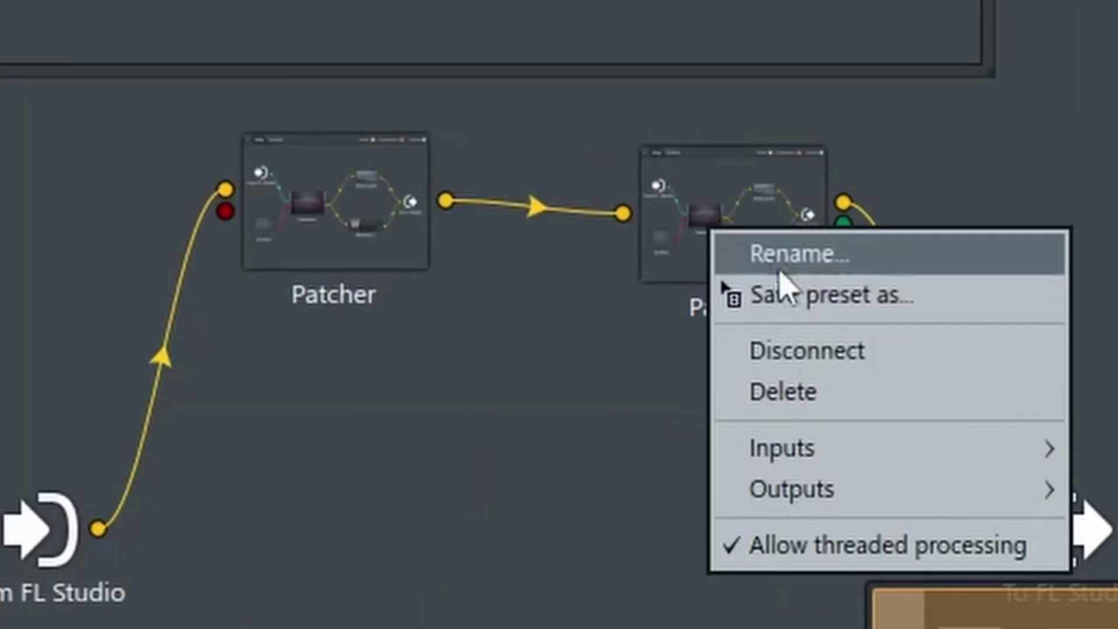
pyautogui.click(728, 166)
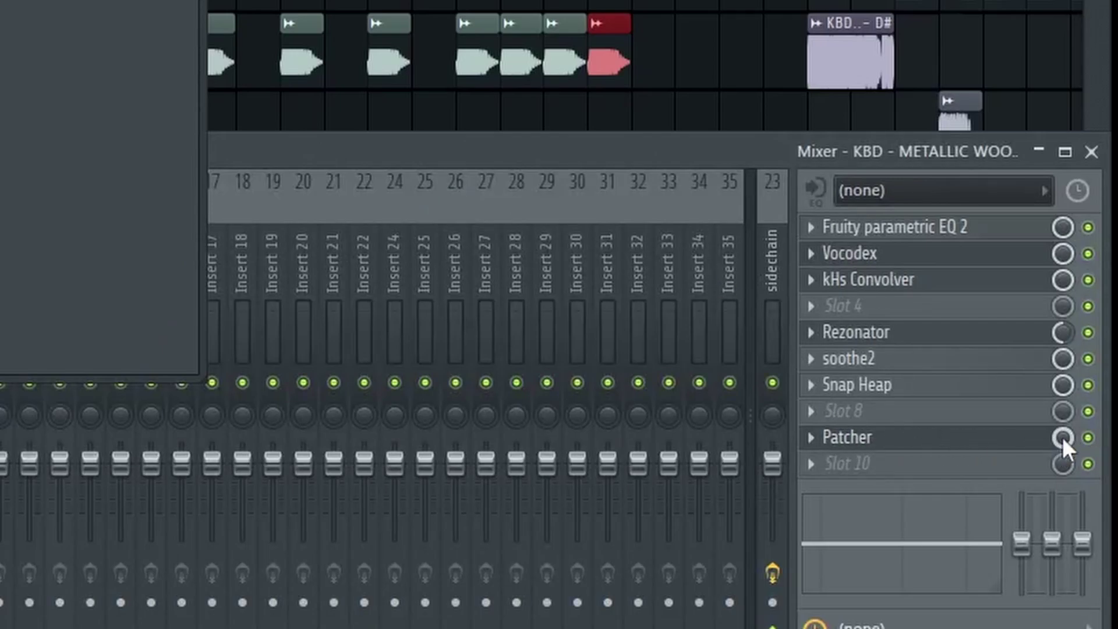
pyautogui.rightClick(1062, 437)
pyautogui.click(1064, 438)
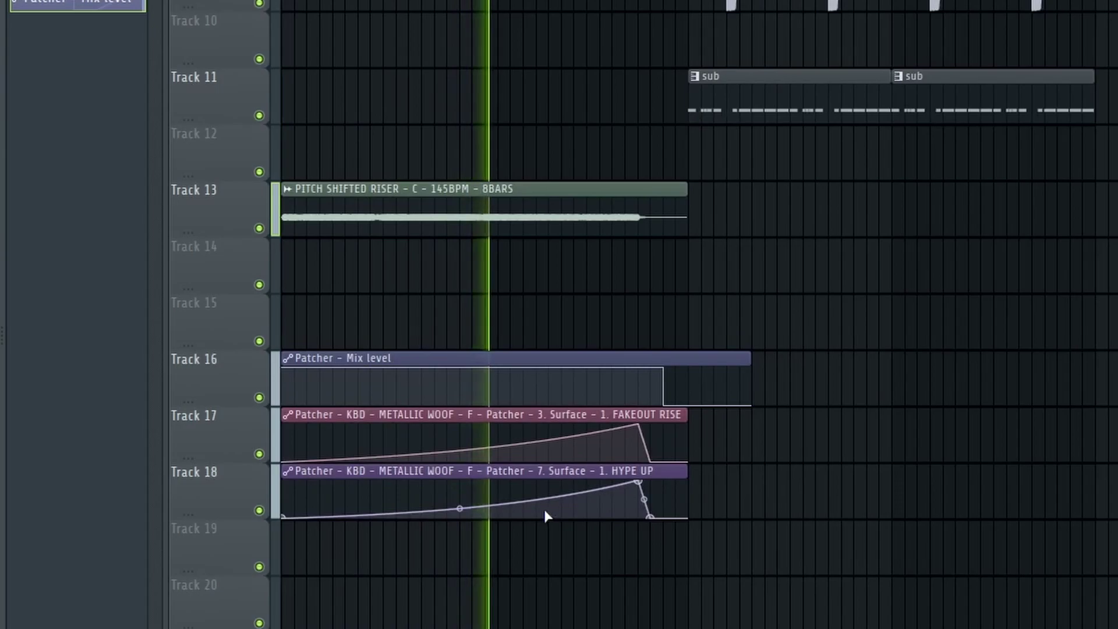
# - Audition samples tagged drum fills and place V_RIOT_MDSTP_150_fill_hectictom in the playlist just before the drop at bar 9
pyautogui.scroll(3, 571, 495)
pyautogui.scroll(2, 560, 494)
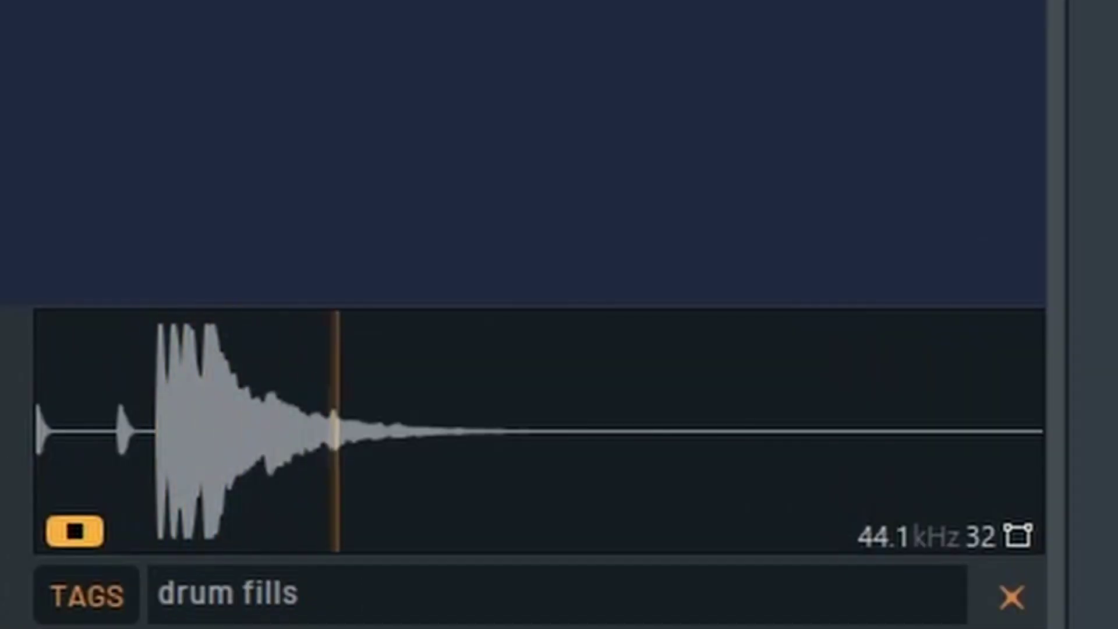
pyautogui.press('Down')
pyautogui.press('Down')
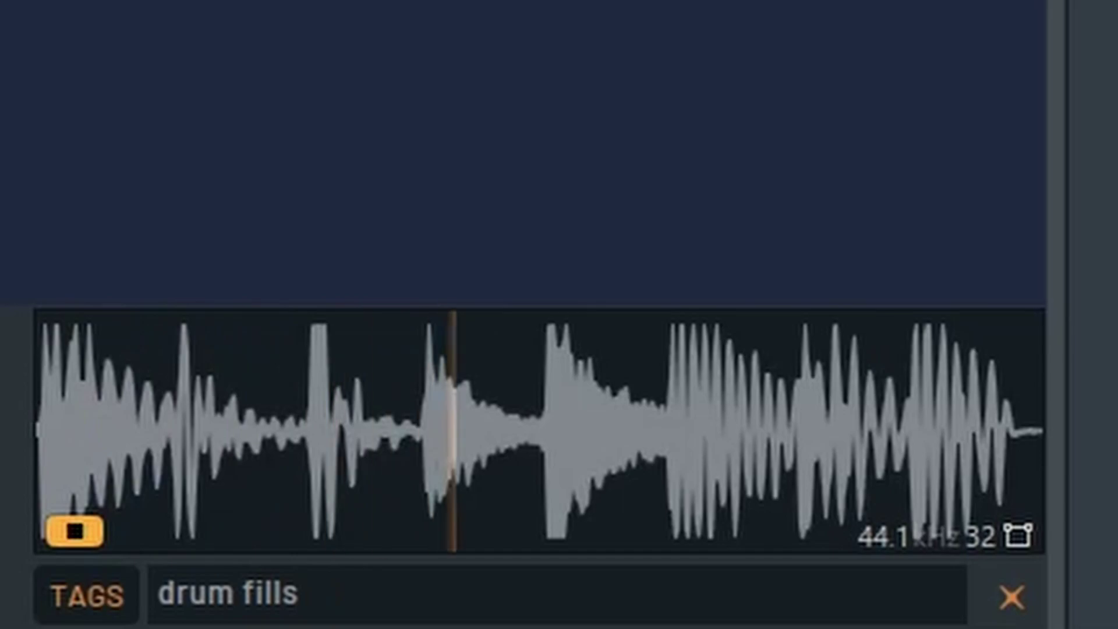
pyautogui.moveTo(539, 431); pyautogui.dragTo(681, 559)
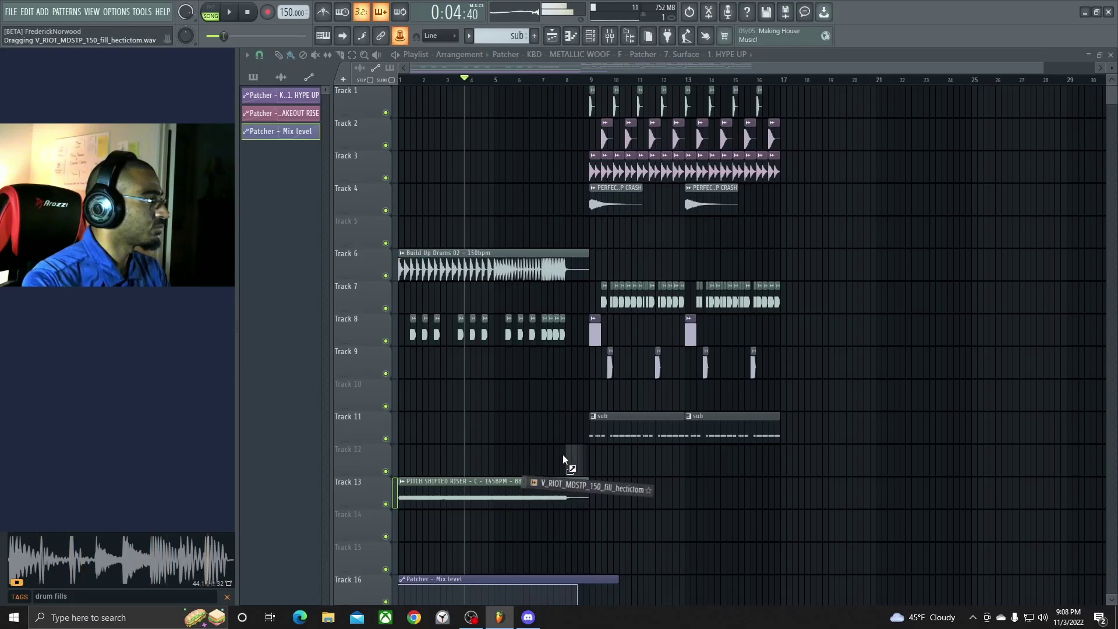
pyautogui.moveTo(563, 456); pyautogui.dragTo(564, 464)
# - Duplicate the drop clips from bars 9 to 16, align the copy to start at bar 17, and clear the selection
pyautogui.scroll(8, 566, 458)
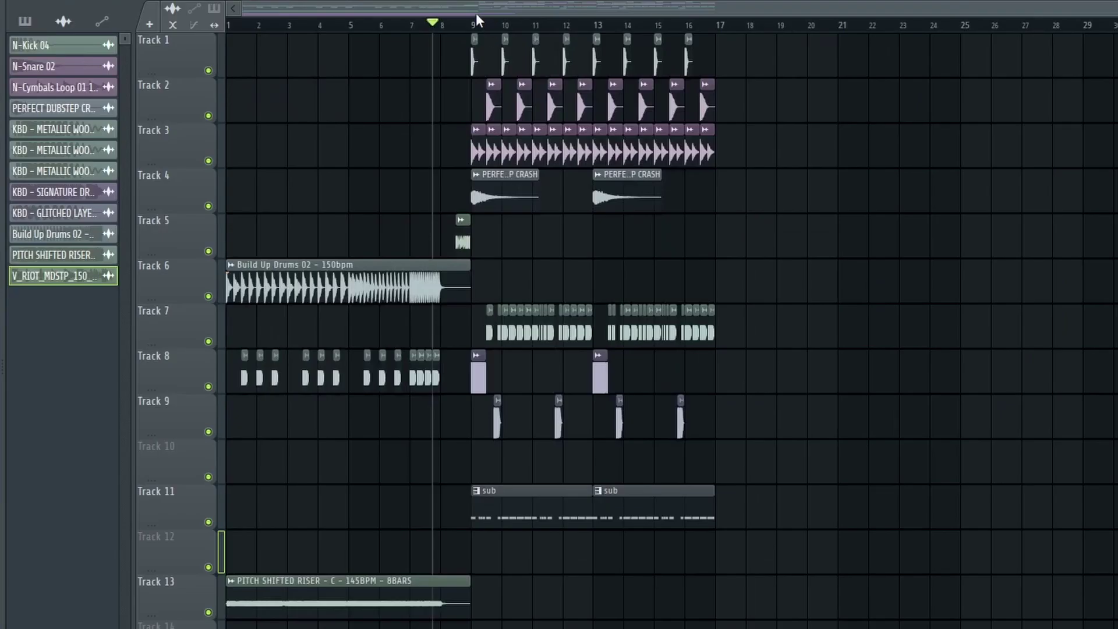
pyautogui.moveTo(477, 29); pyautogui.dragTo(908, 70)
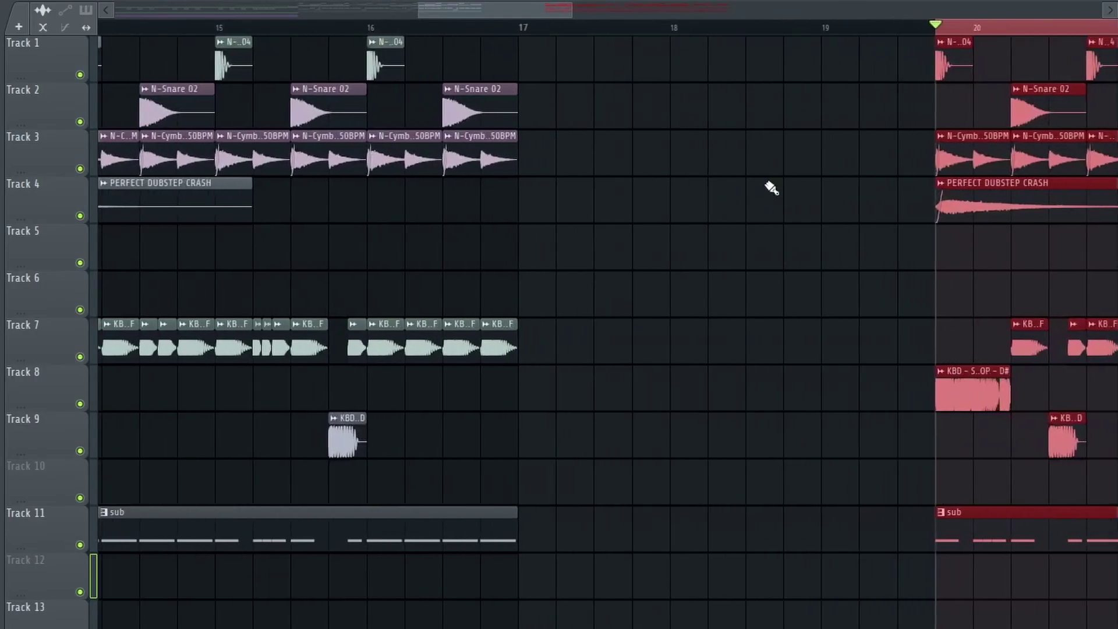
pyautogui.moveTo(972, 139); pyautogui.dragTo(565, 137)
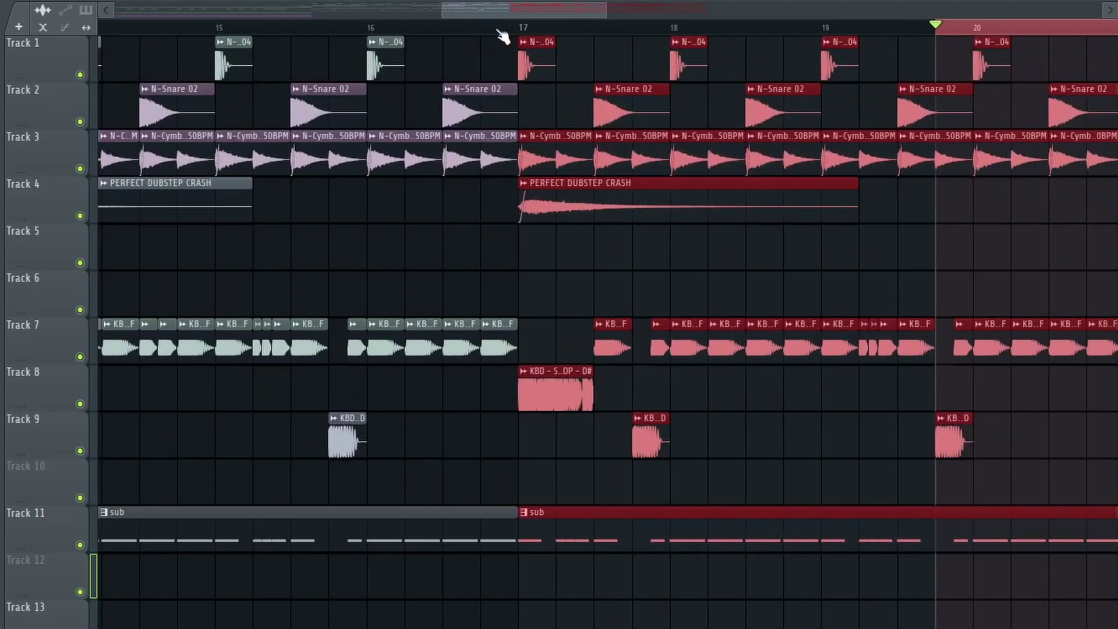
pyautogui.scroll(-5, 599, 392)
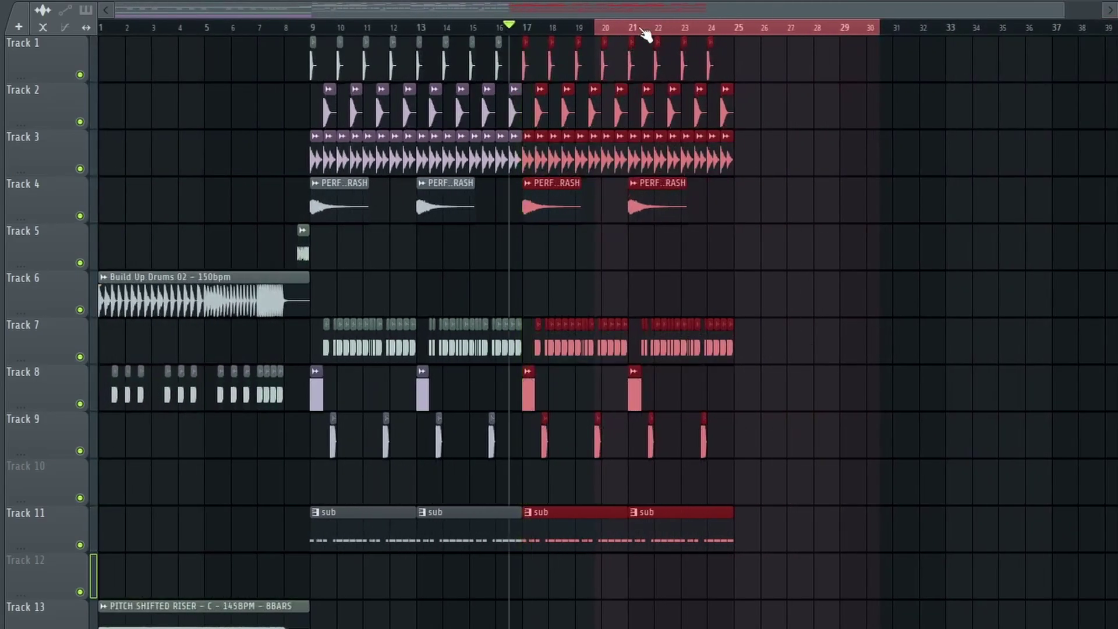
pyautogui.keyDown('ctrl'); pyautogui.click(644, 29); pyautogui.keyUp('ctrl')
pyautogui.scroll(5, 599, 464)
pyautogui.hscroll(-3, 400, 464)
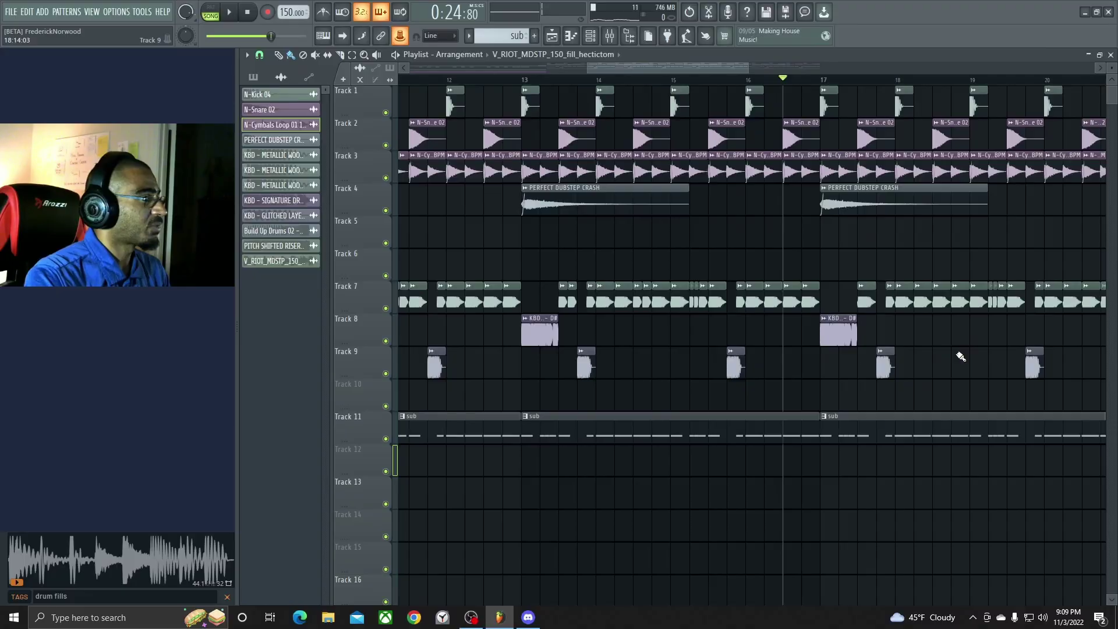
pyautogui.scroll(-1, 972, 358)
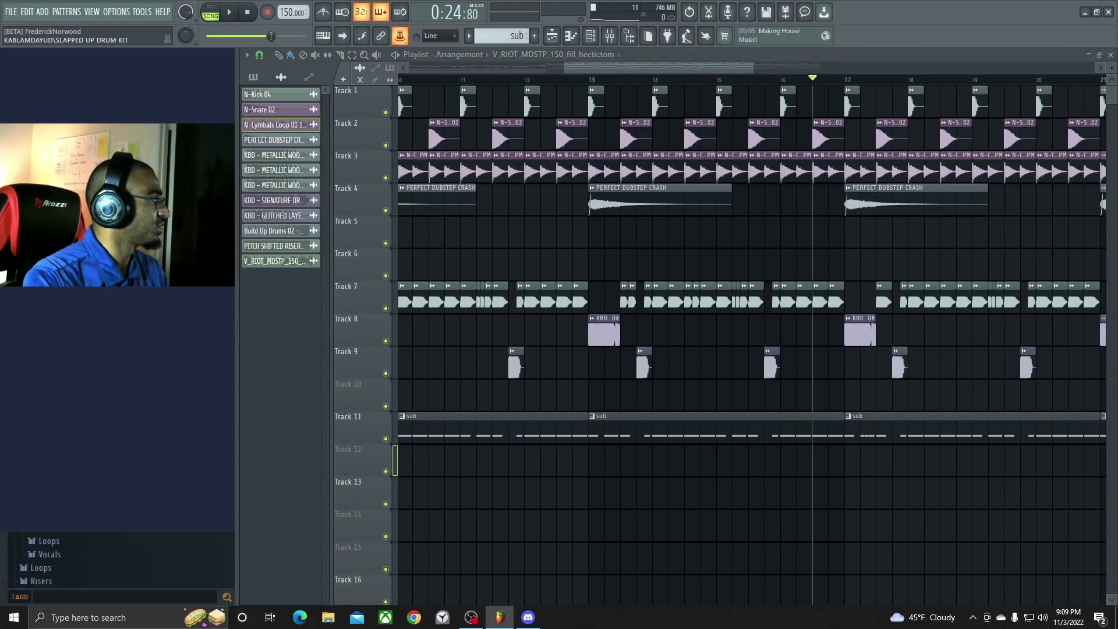
# - Audition bass samples and place SKRILLED - F on Track 6 beneath the bar 17 snare
pyautogui.press('Down')
pyautogui.press('Down')
pyautogui.press('Down')
pyautogui.press('Down')
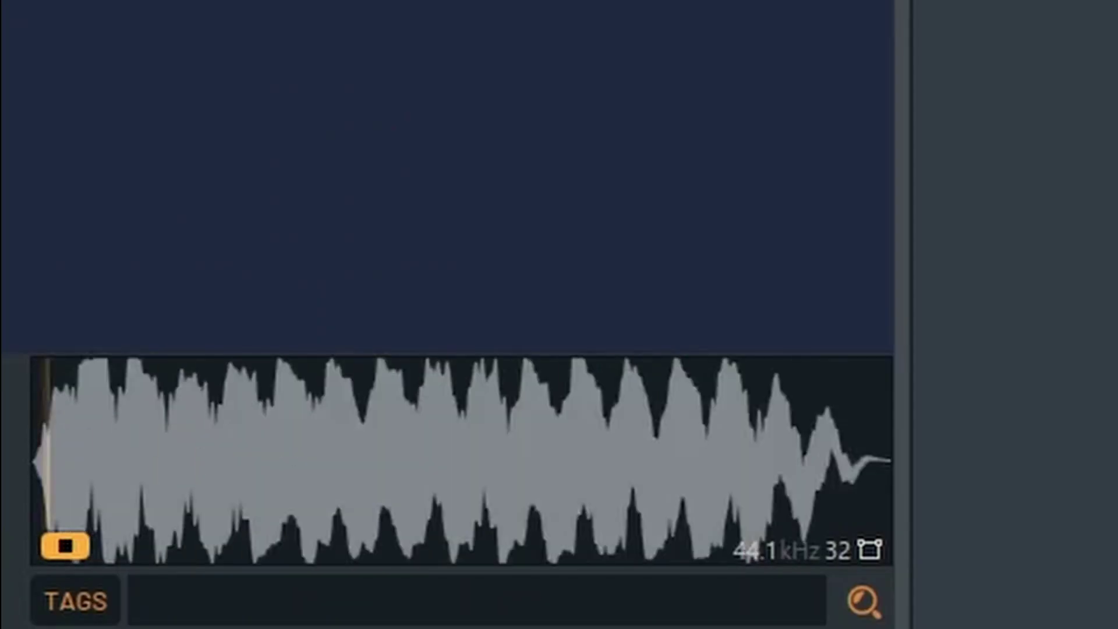
pyautogui.press('Down')
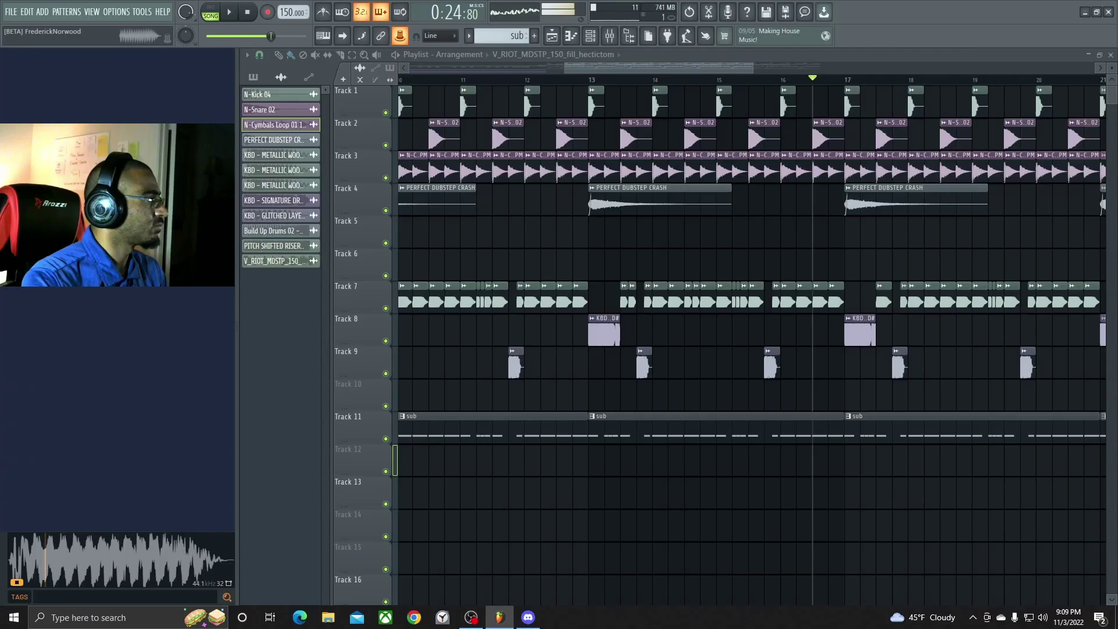
pyautogui.moveTo(460, 460); pyautogui.dragTo(872, 273)
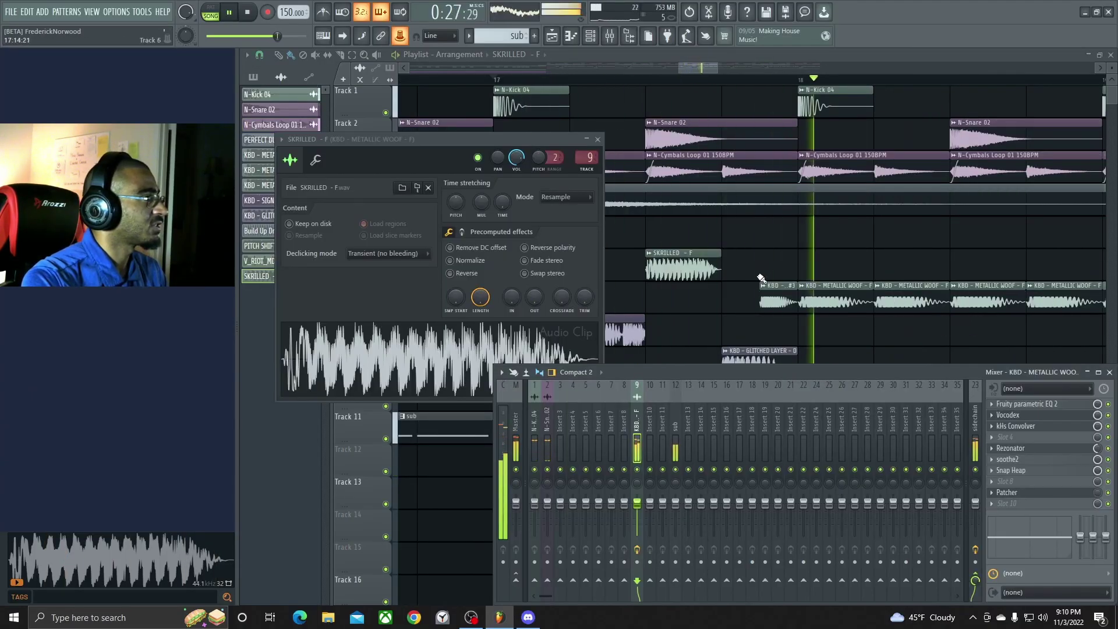
# - Add a shortened Stretch Pro variant of SKRILLED - F on Track 6 in bar 18 with a fade-out, and audition it
pyautogui.moveTo(716, 69); pyautogui.dragTo(752, 70)
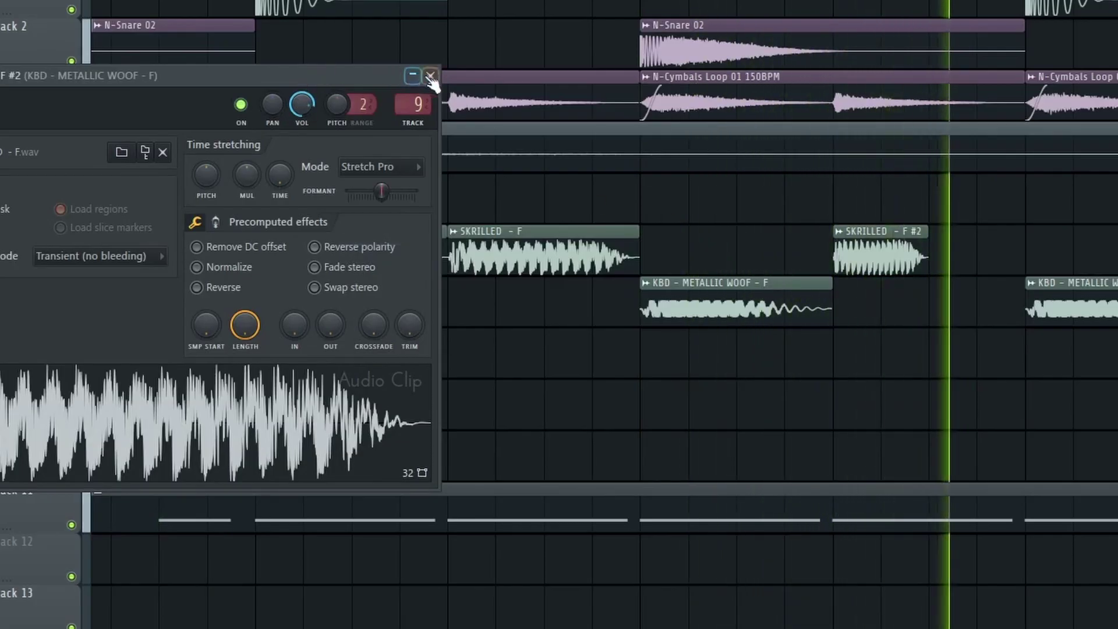
pyautogui.click(414, 75)
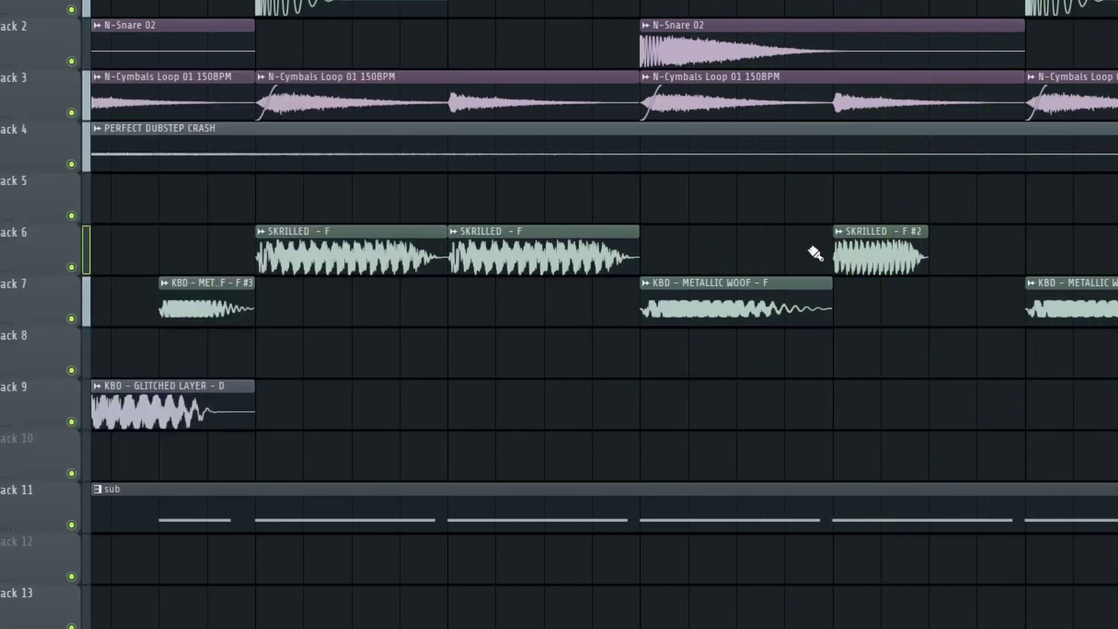
pyautogui.press('space')
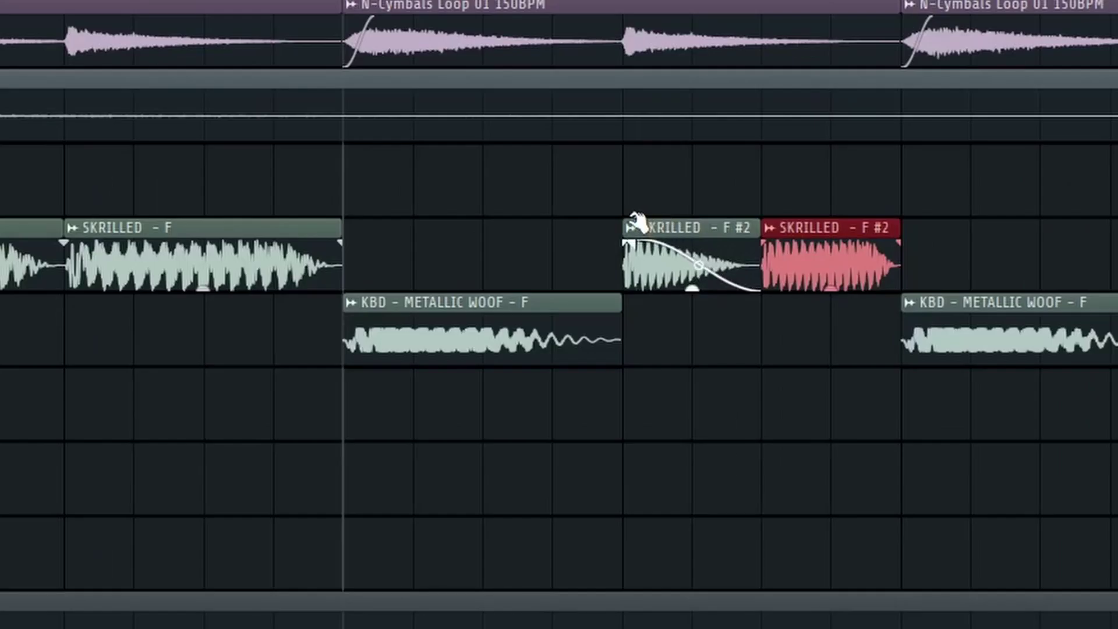
pyautogui.press('space')
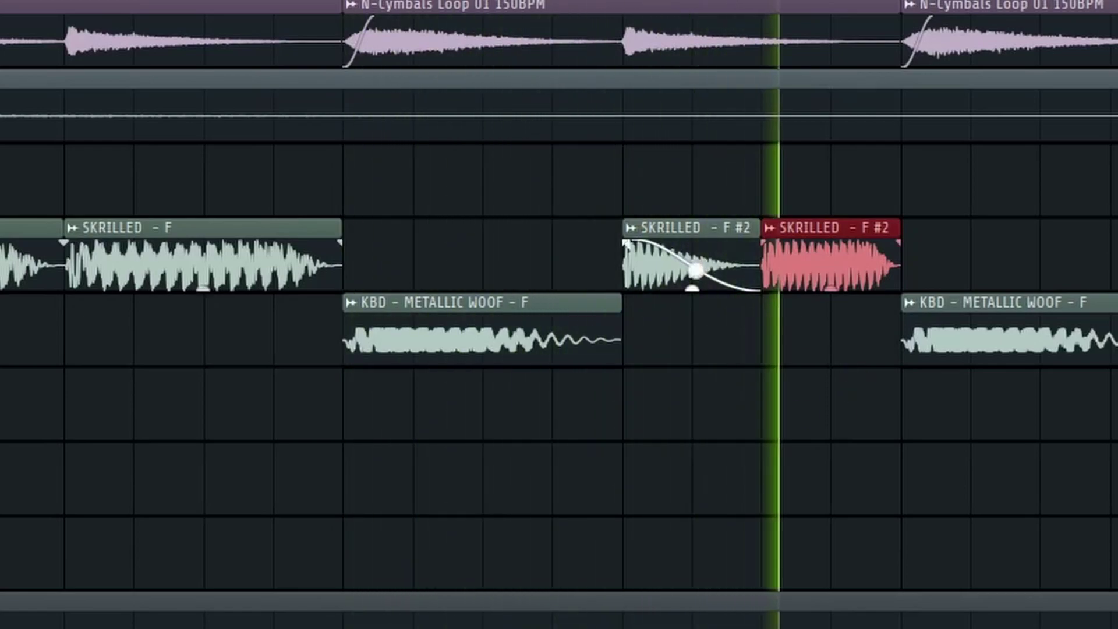
# - Replace the unfaded SKRILLED - F #2 clip with a duplicate of the faded one and play it back
pyautogui.rightClick(861, 242)
pyautogui.press('space')
pyautogui.moveTo(709, 181); pyautogui.dragTo(731, 314)
pyautogui.hotkey('ctrl', 'b')
pyautogui.press('space')
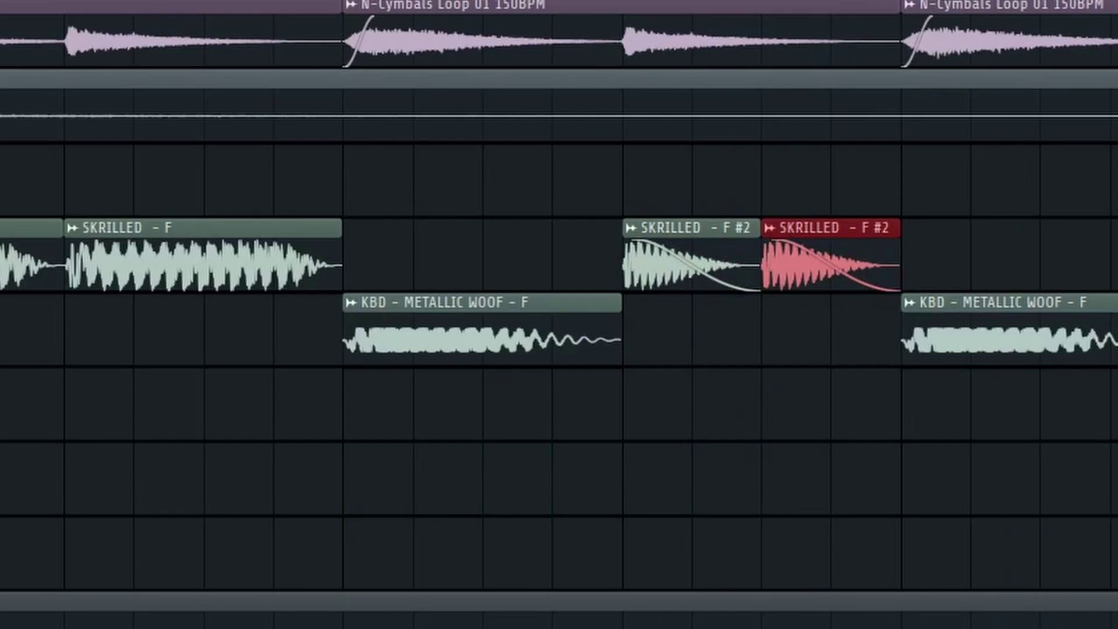
# - Remove the full-length SKRILLED - F clips in bar 18 and fill the bar with short faded SKRILLED - F #2 clips
pyautogui.scroll(-1, 559, 315)
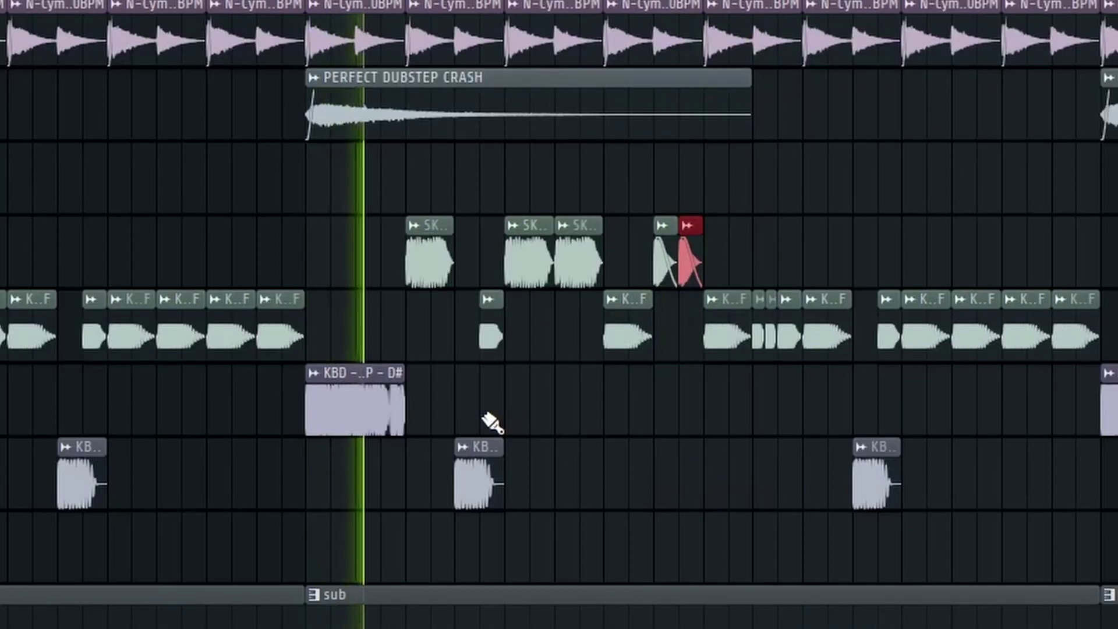
pyautogui.scroll(2, 484, 412)
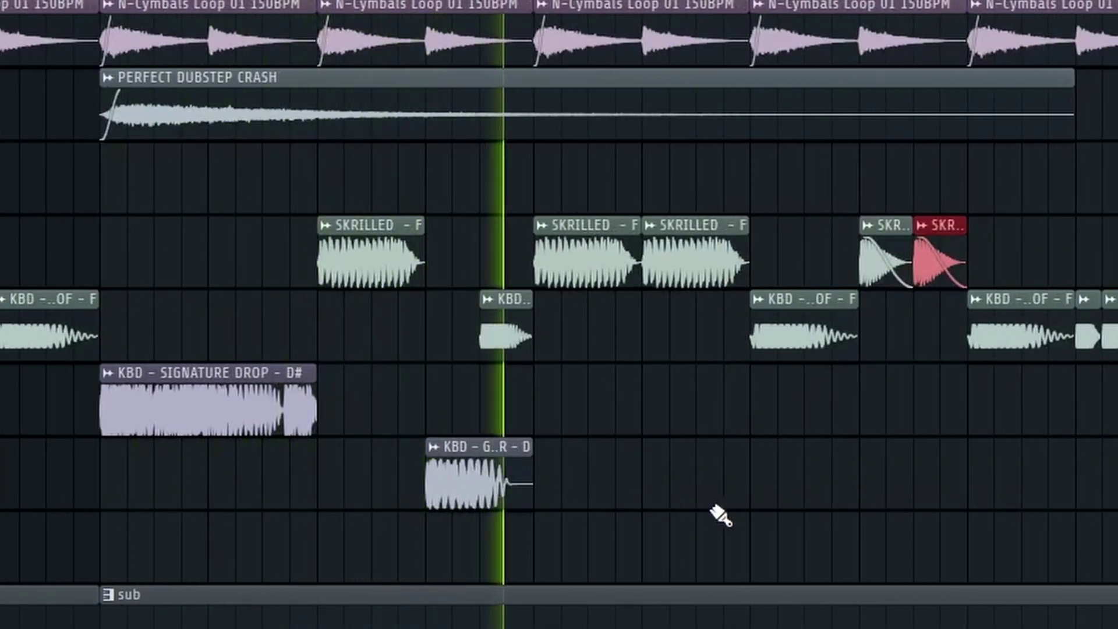
pyautogui.rightClick(696, 256)
pyautogui.rightClick(588, 264)
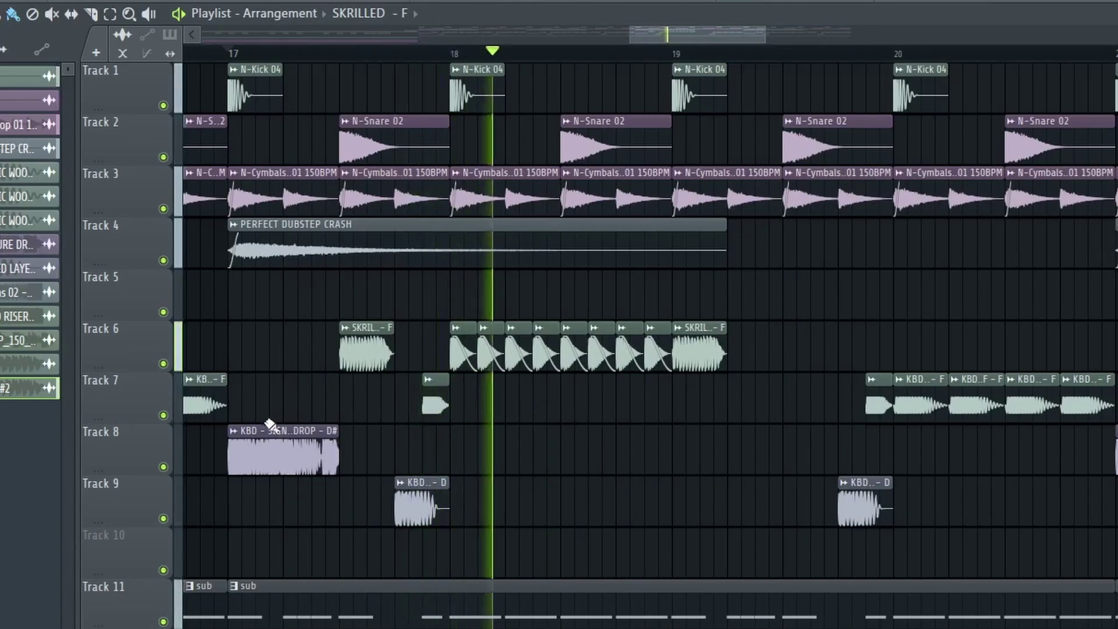
# - Place a KBD - SIGNATURE DROP - D# clip on Track 8 in bar 19, followed by two faded SKRILLED - F #2 clips on Track 6
pyautogui.click(263, 427)
pyautogui.click(737, 448)
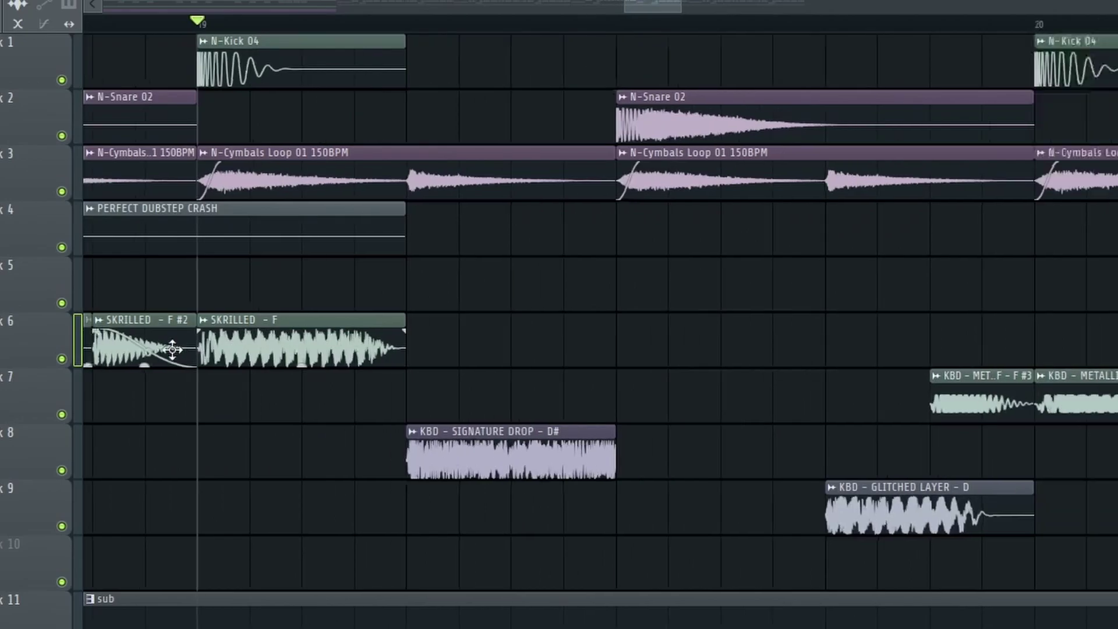
pyautogui.scroll(-2, 167, 319)
pyautogui.click(540, 350)
pyautogui.press('space')
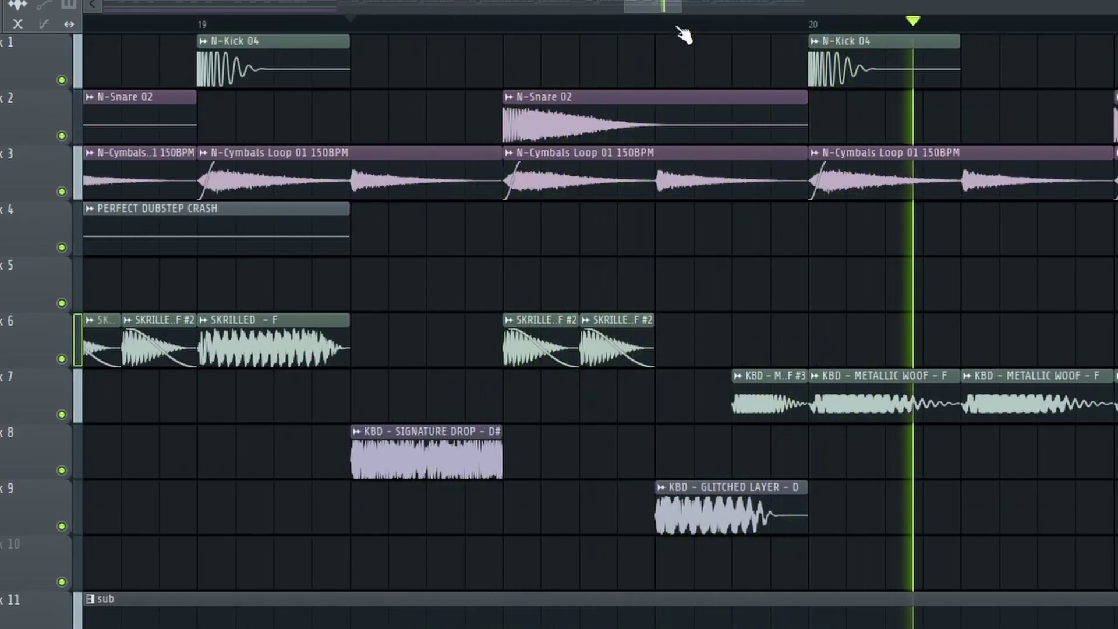
pyautogui.moveTo(681, 5); pyautogui.dragTo(751, 2)
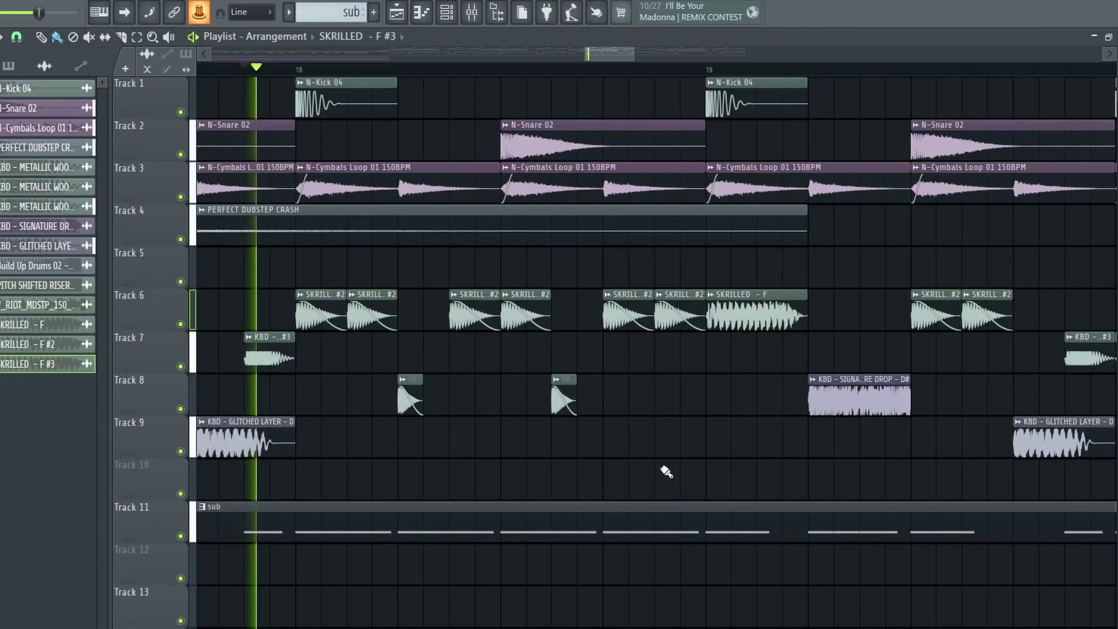
# - Copy the paired SKRILLED - F #2 clips from bar 18 to the end of bar 19 and remove the pair overlapping the glitched layer
pyautogui.press('space')
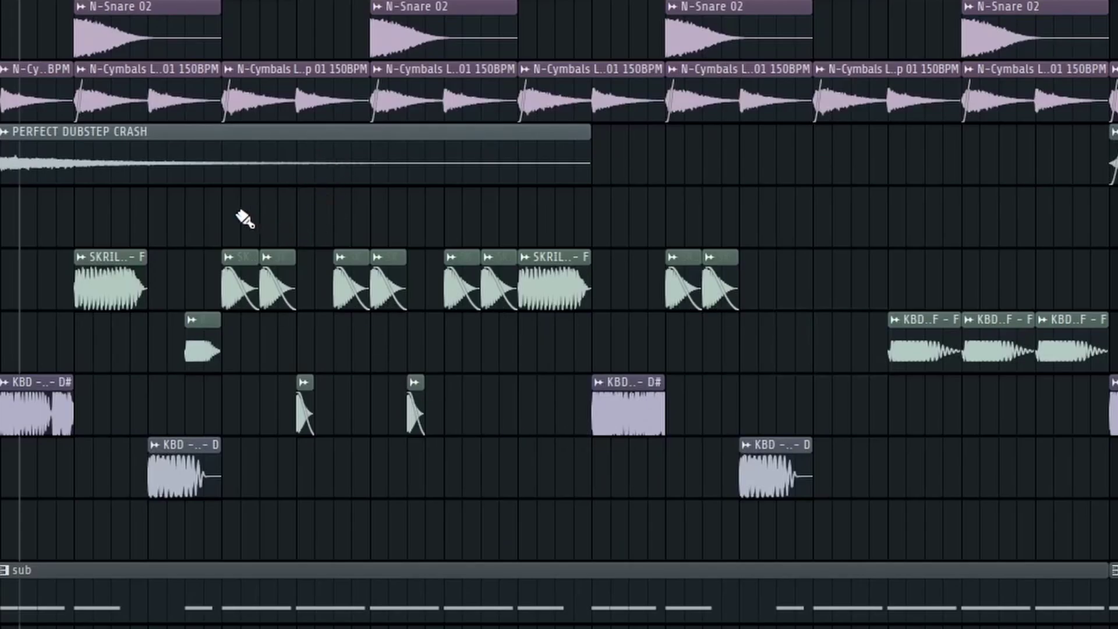
pyautogui.moveTo(237, 187); pyautogui.dragTo(378, 308)
pyautogui.moveTo(391, 255); pyautogui.dragTo(906, 251)
pyautogui.press('space')
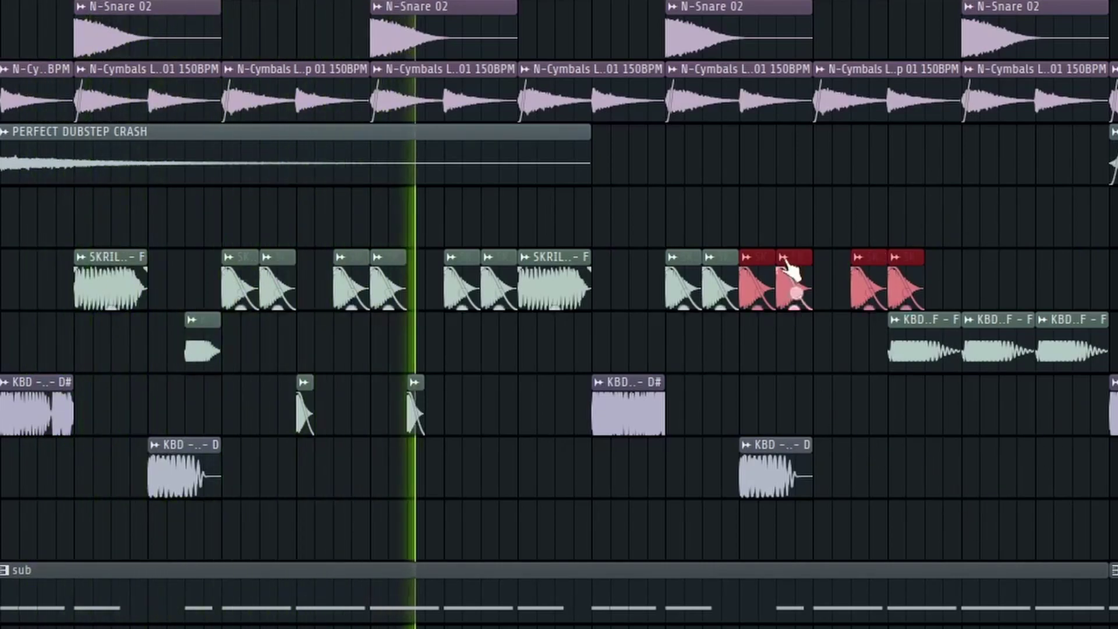
pyautogui.rightClick(794, 287)
pyautogui.scroll(3, 819, 340)
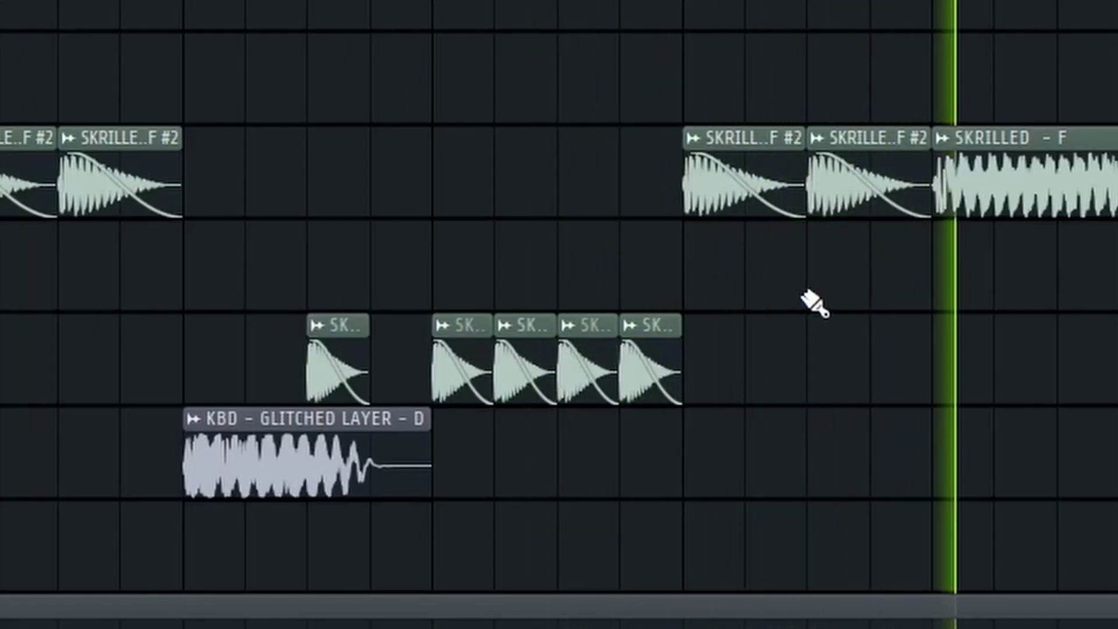
# - Place the KBD - SUB DROP IMPACT - F sample on Track 10 at bar 25 and play back the drop's ending
pyautogui.press('space')
pyautogui.press('space')
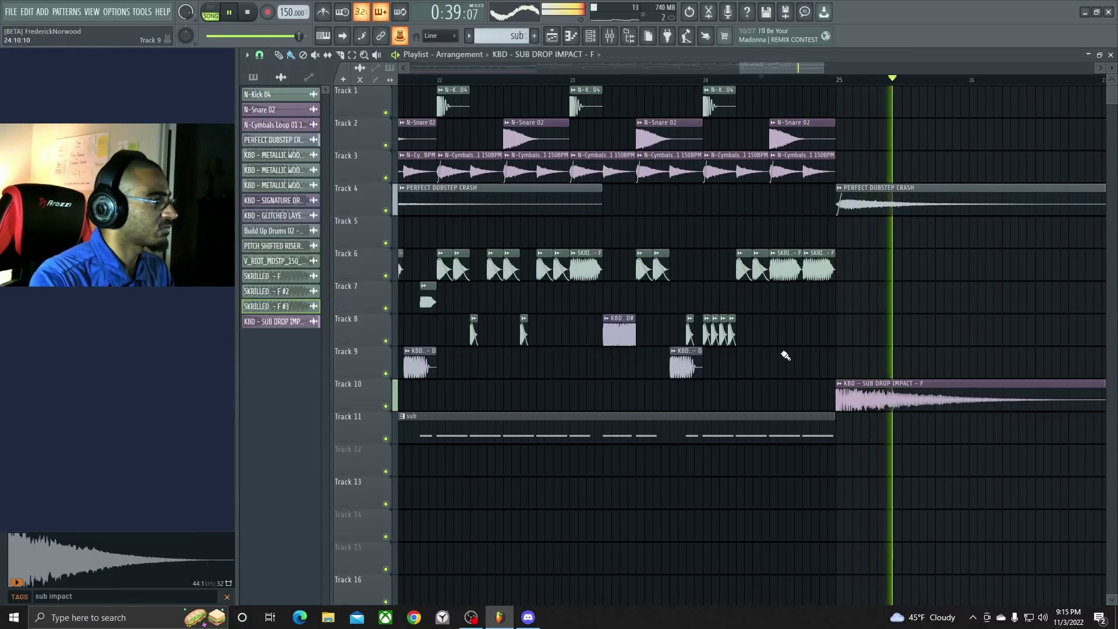
pyautogui.scroll(3, 914, 329)
pyautogui.scroll(-6, 977, 301)
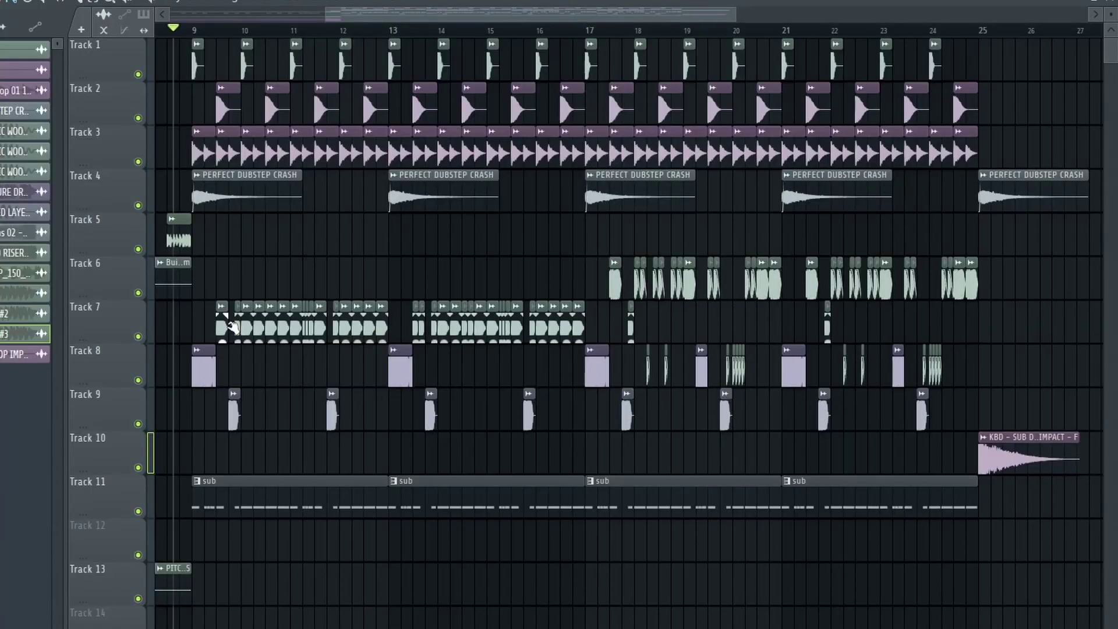
# - Swap the bass clips of bars 9–16 with those of bars 17–24, and fill bar 18 on Track 7 with half-length METALLIC WOOF clips
pyautogui.moveTo(207, 258); pyautogui.dragTo(555, 427)
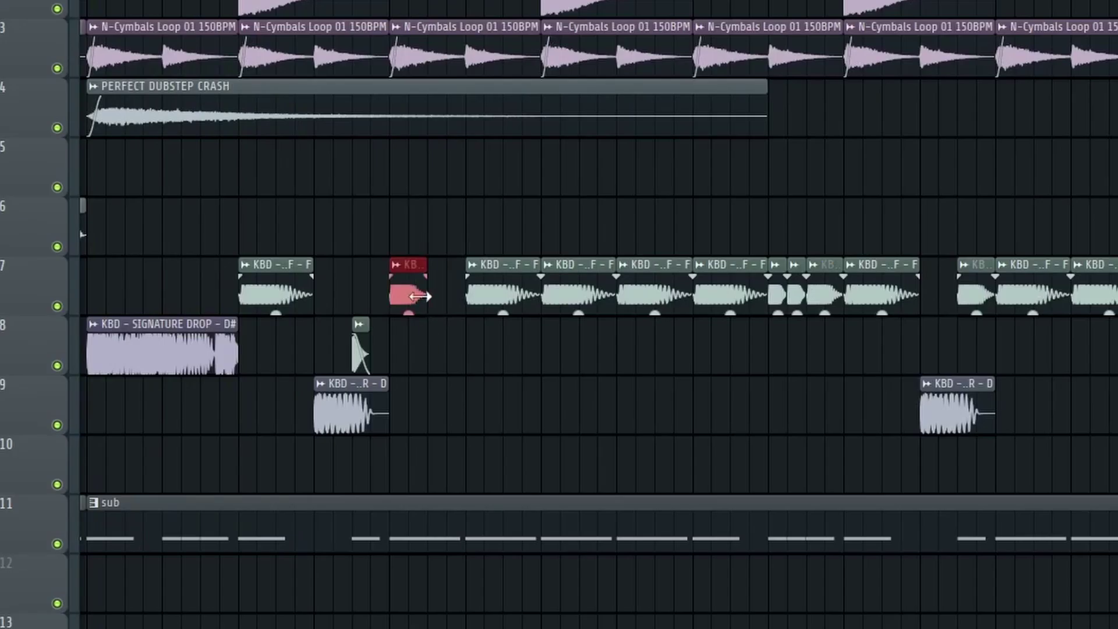
pyautogui.click(419, 292)
pyautogui.scroll(2, 542, 382)
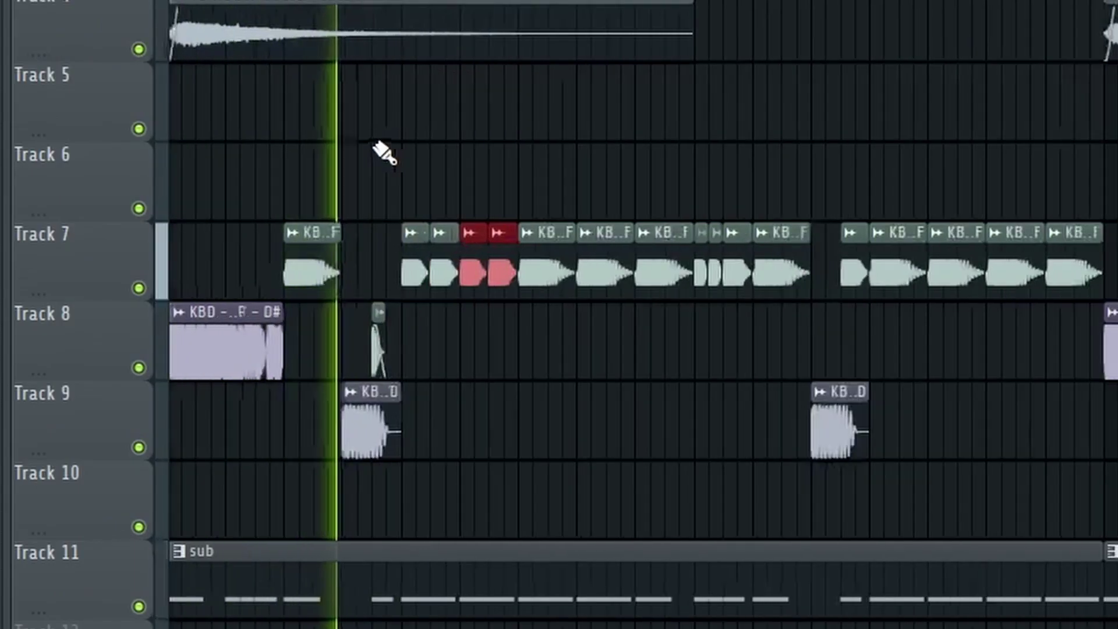
pyautogui.scroll(-1, 385, 143)
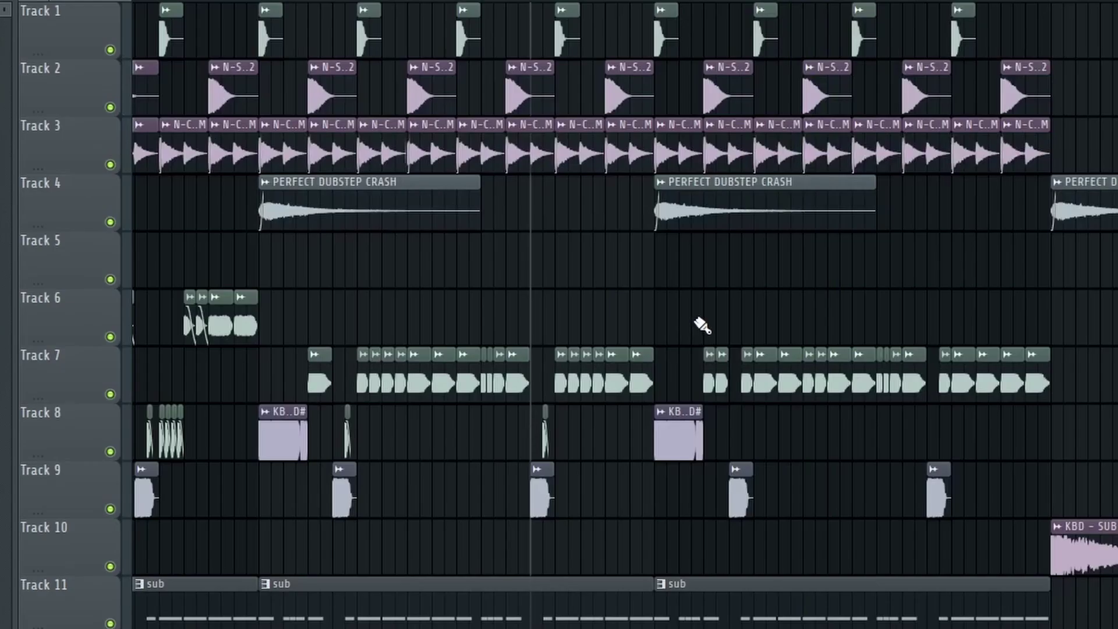
# - Replace the bass clips on Tracks 7 to 9 in bars 21–24 with a duplicate of those in bars 17–20
pyautogui.moveTo(693, 292); pyautogui.dragTo(1043, 509)
pyautogui.press('Delete')
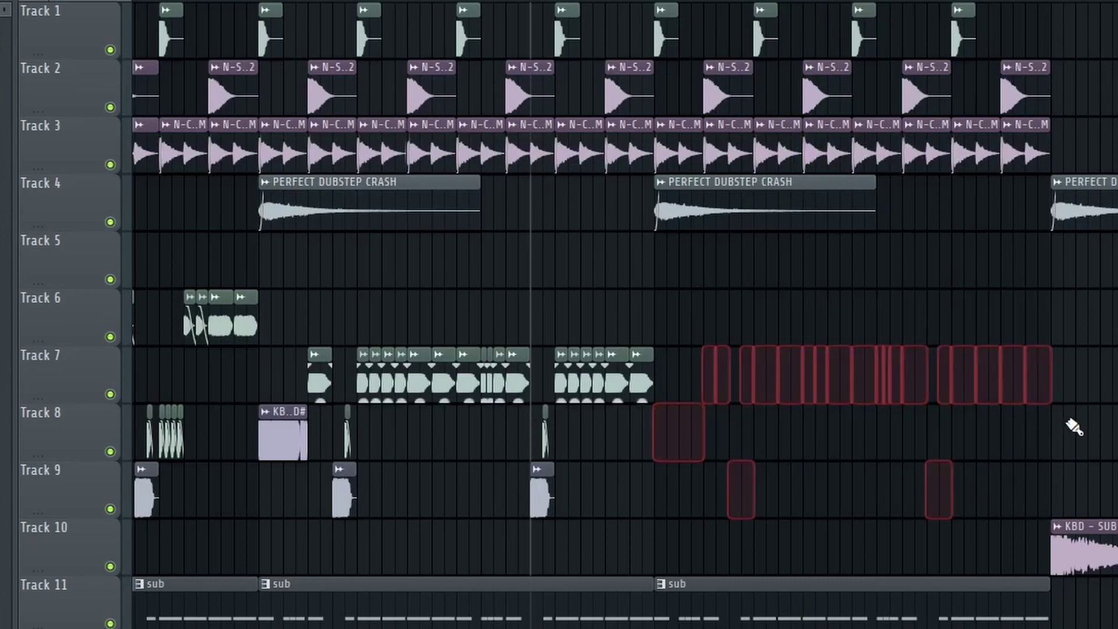
pyautogui.moveTo(256, 288); pyautogui.dragTo(716, 518)
pyautogui.hotkey('ctrl', 'b')
pyautogui.press('space')
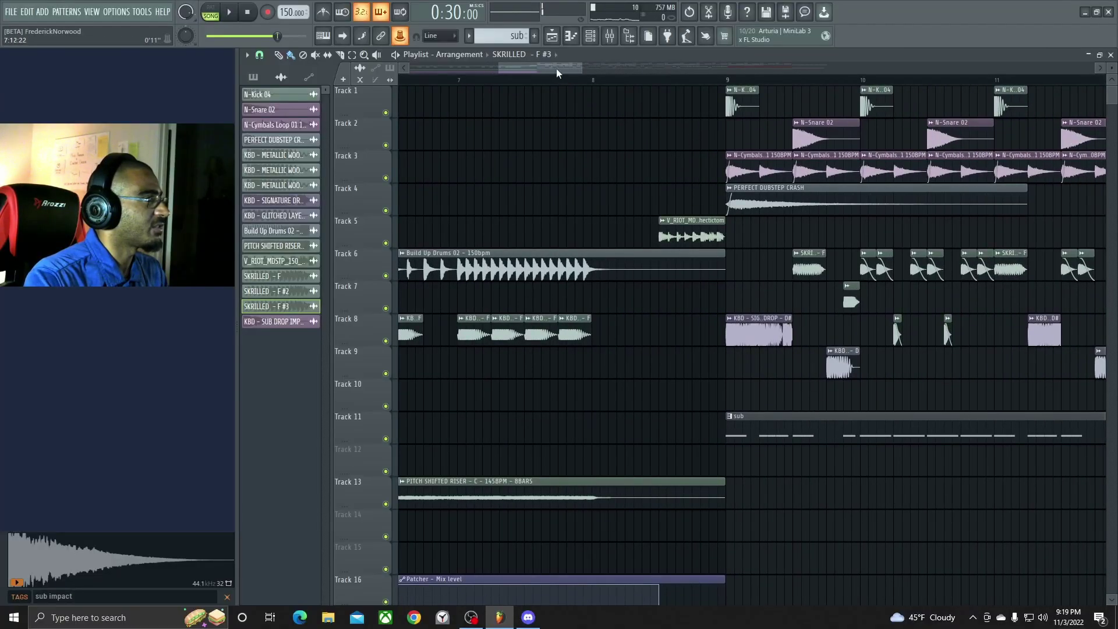
# - Lengthen the first sub note and transpose all the sub notes up to F2
pyautogui.scroll(-3, 556, 73)
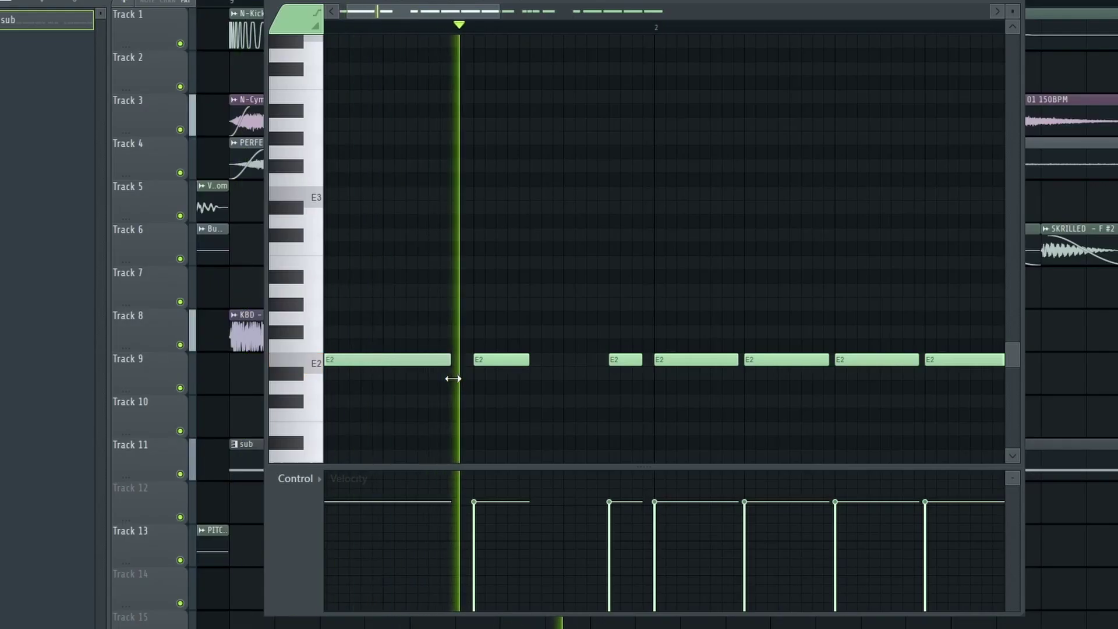
pyautogui.moveTo(453, 378); pyautogui.dragTo(462, 380)
pyautogui.hotkey('ctrl', 'a')
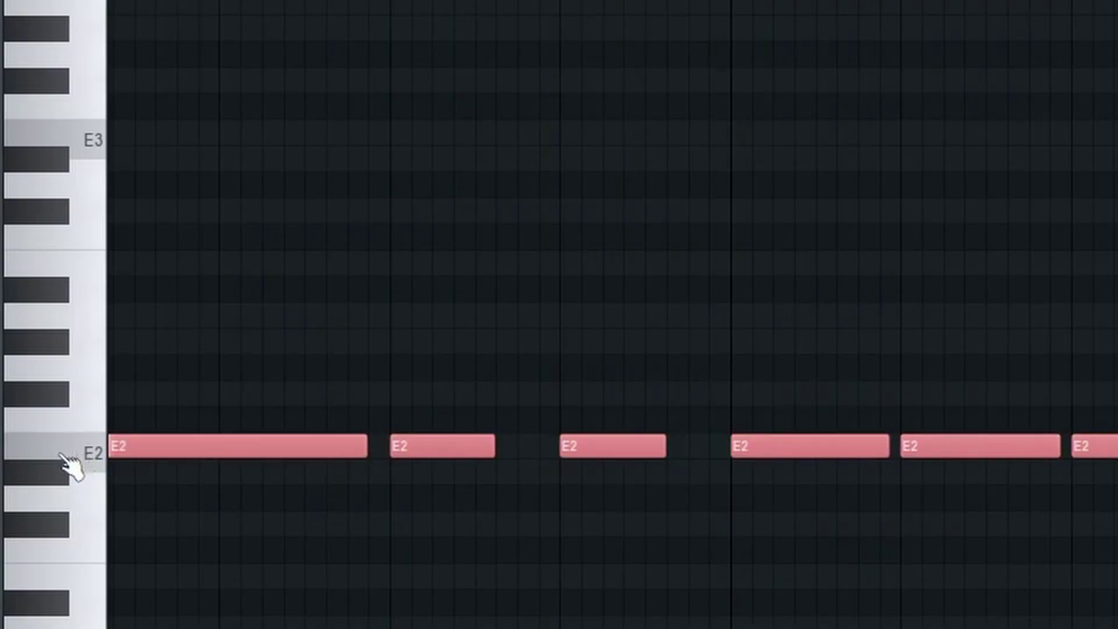
pyautogui.hotkey('shift', 'Up')
pyautogui.press('space')
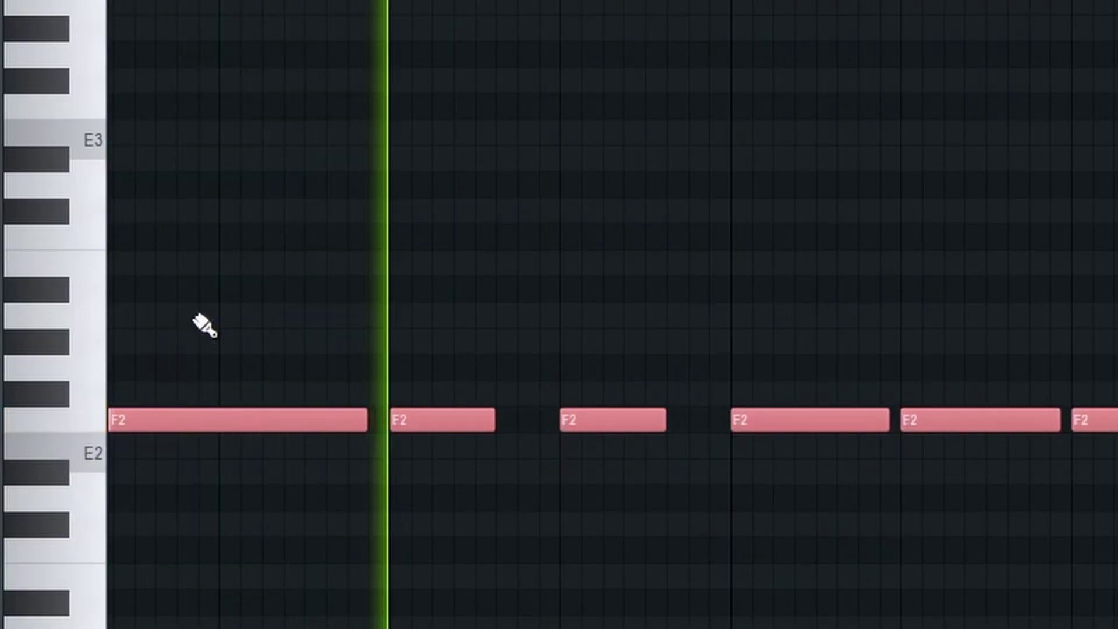
pyautogui.press('pagedown')
pyautogui.press('pagedown')
pyautogui.press('pagedown')
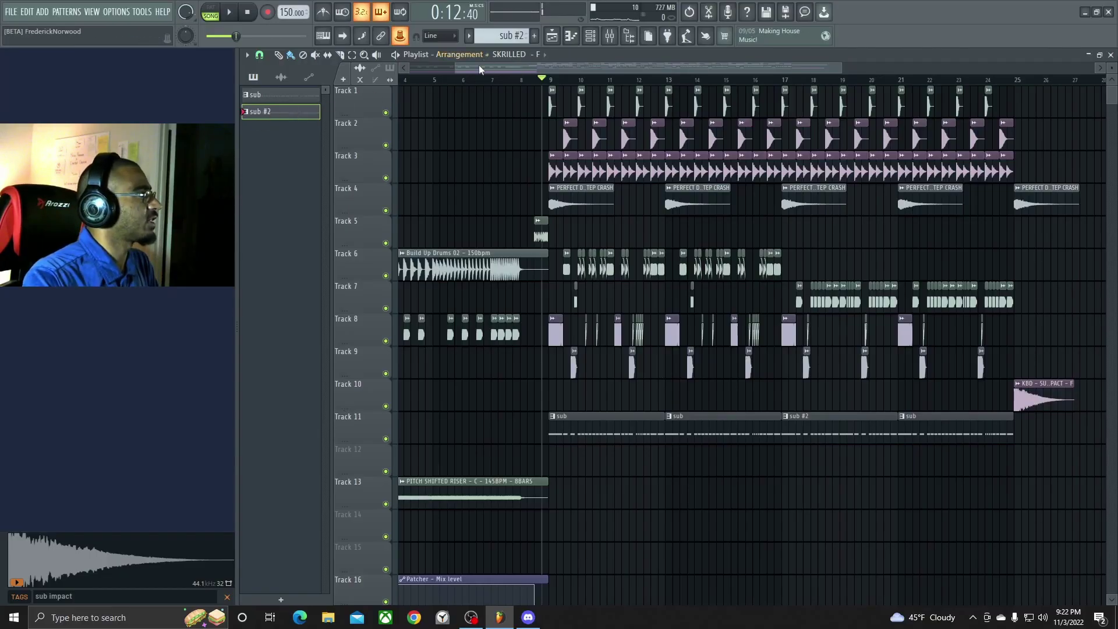
# - Place the N-BFX 03 Emin loop on Track 14 across bars 21–24 and open its clip settings
pyautogui.moveTo(479, 65); pyautogui.dragTo(436, 66)
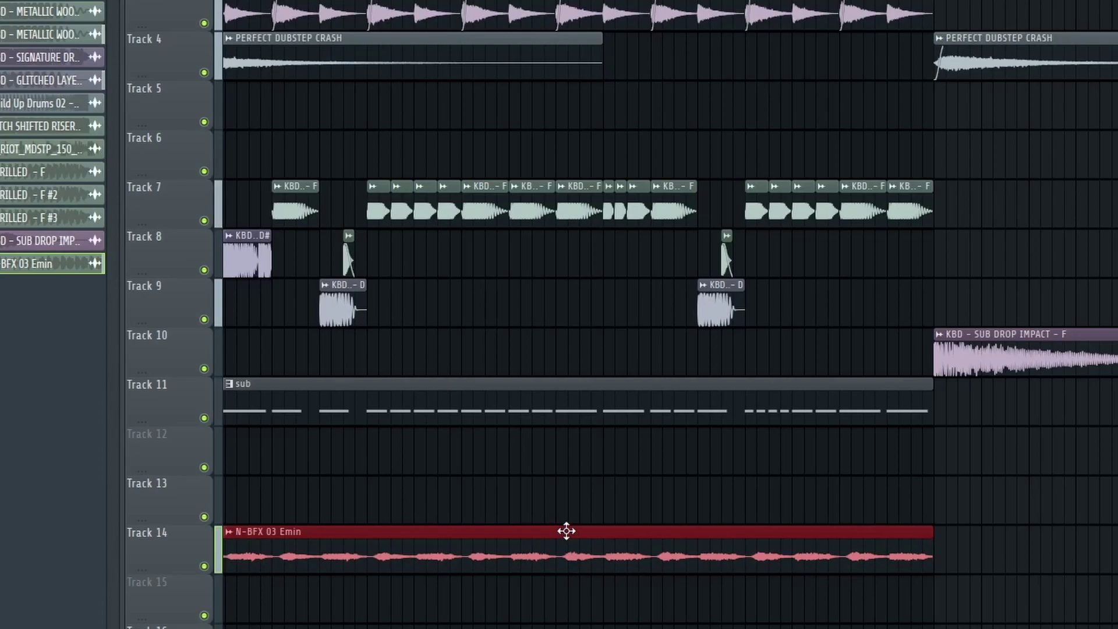
pyautogui.doubleClick(566, 530)
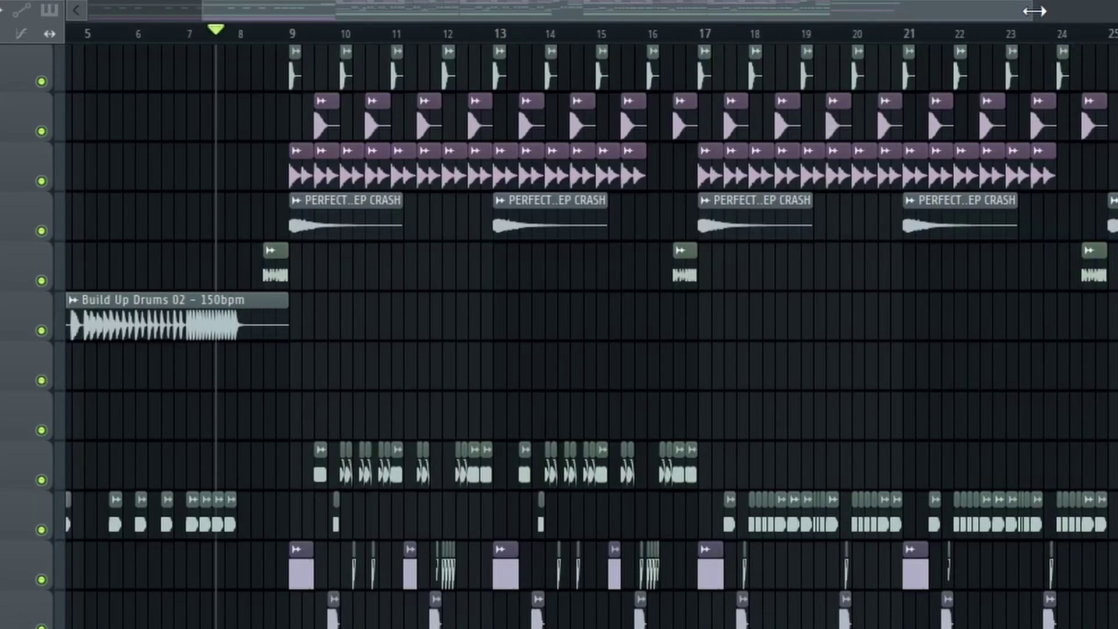
pyautogui.moveTo(1035, 11); pyautogui.dragTo(806, 11)
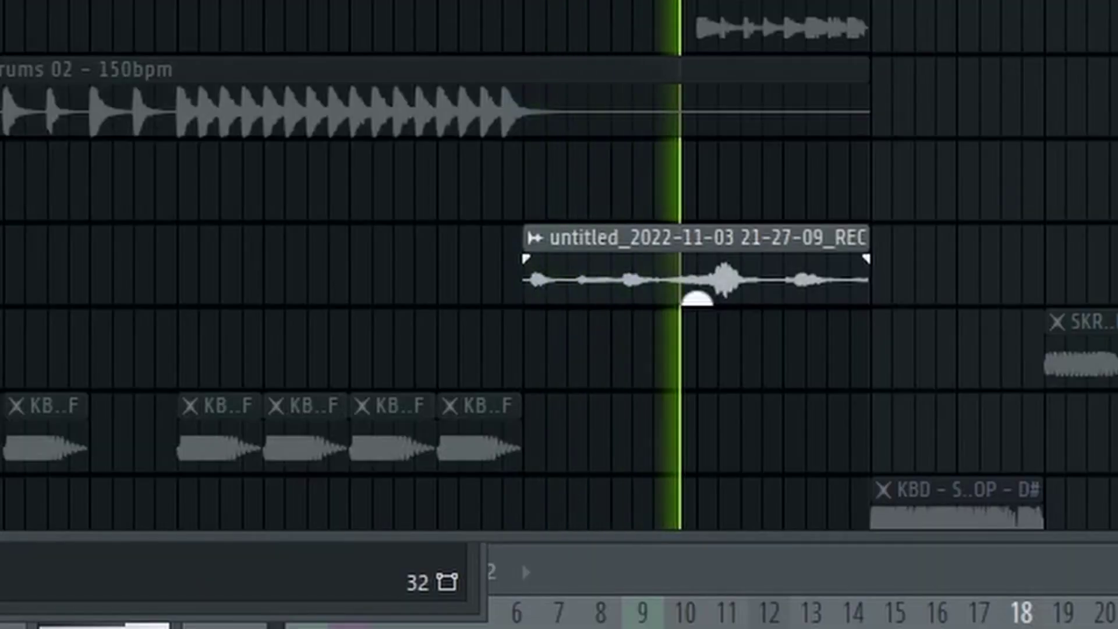
# - Load Vocodex and a low-cutting Fruity Parametric EQ 2 on the recorded vocal's mixer insert 20
pyautogui.press('space')
pyautogui.click(685, 271)
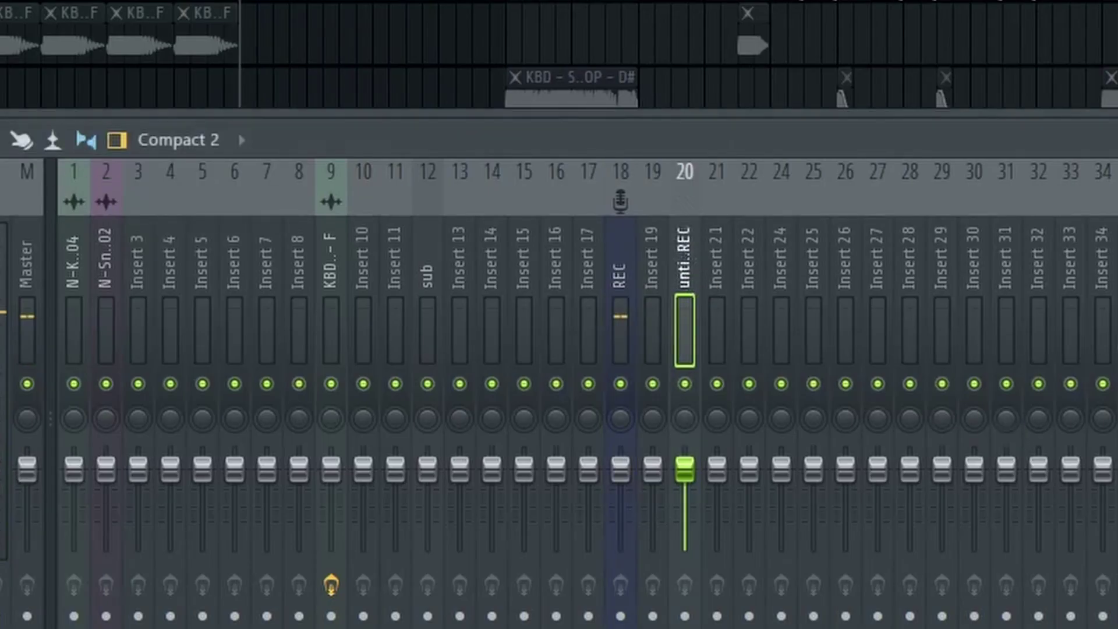
pyautogui.click(1106, 546)
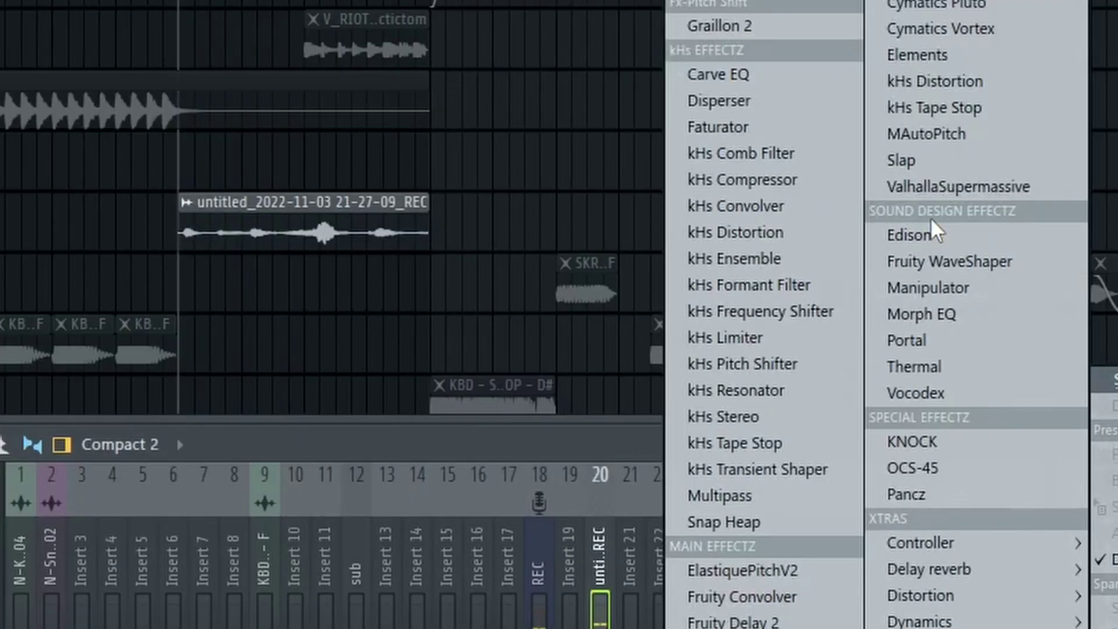
pyautogui.click(949, 393)
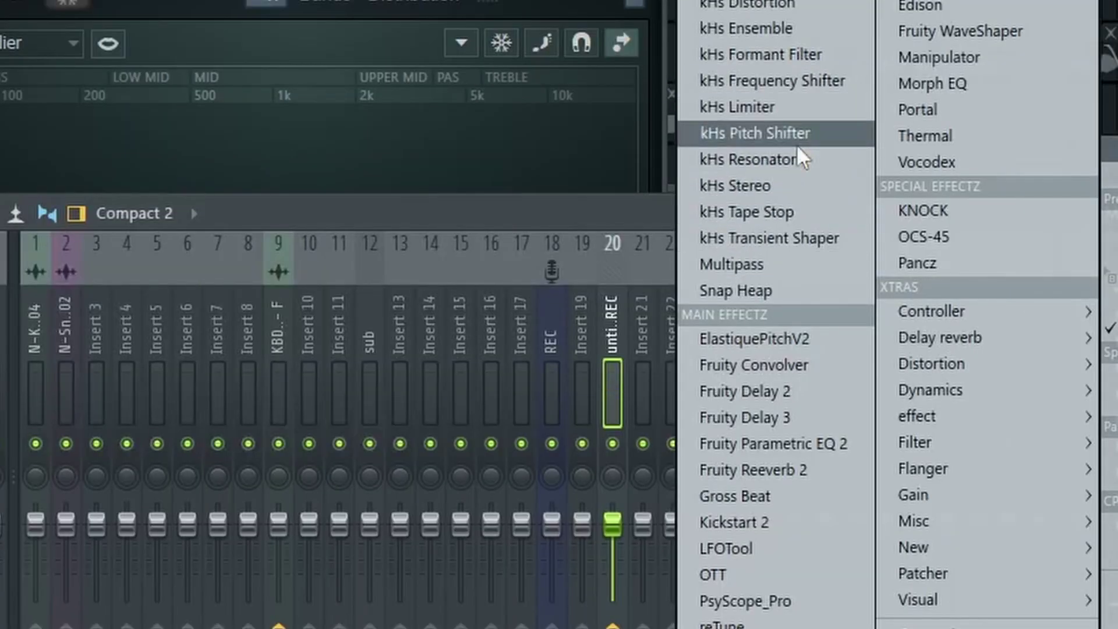
pyautogui.click(801, 444)
pyautogui.moveTo(251, 295); pyautogui.dragTo(261, 279)
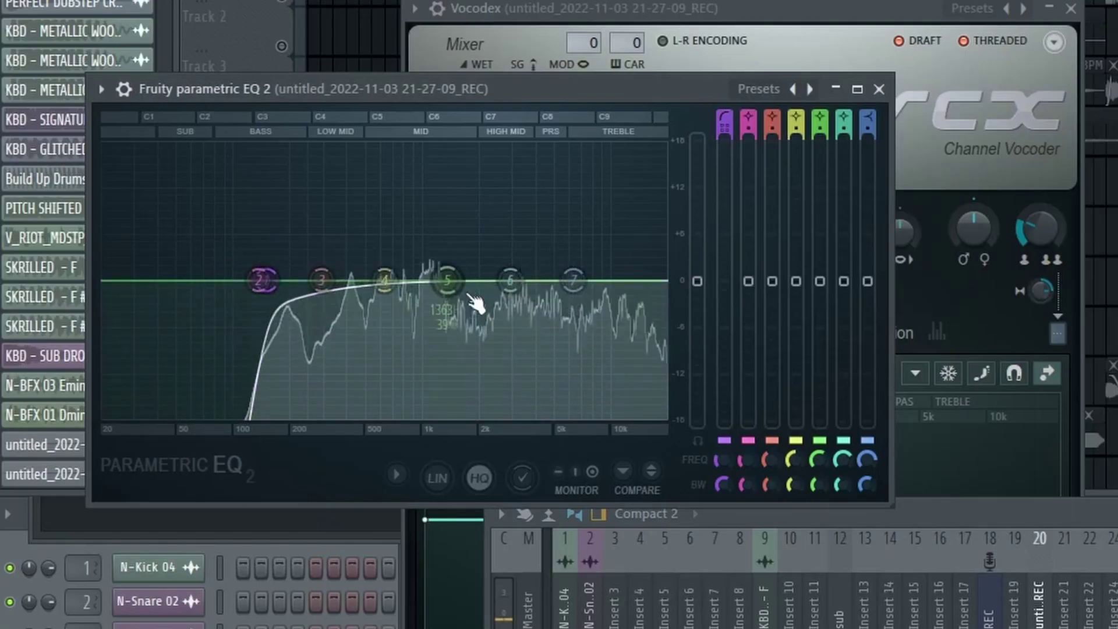
# - Cut band 6 slightly on the vocal's Parametric EQ 2 and delete the duplicate vocal clip from Track 9
pyautogui.moveTo(510, 280); pyautogui.dragTo(511, 299)
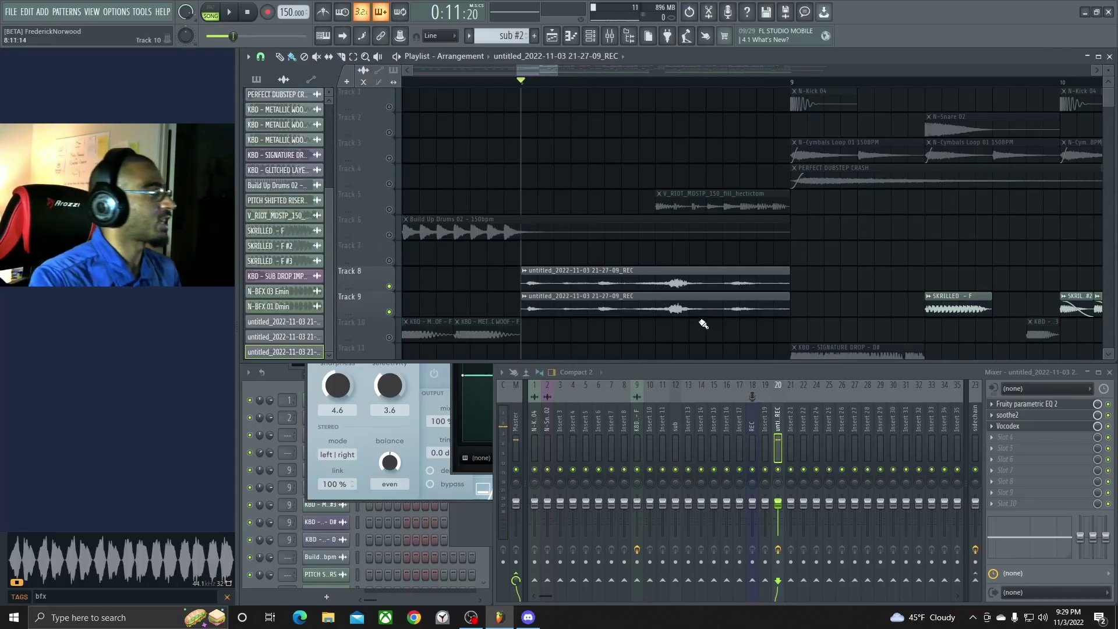
pyautogui.rightClick(699, 313)
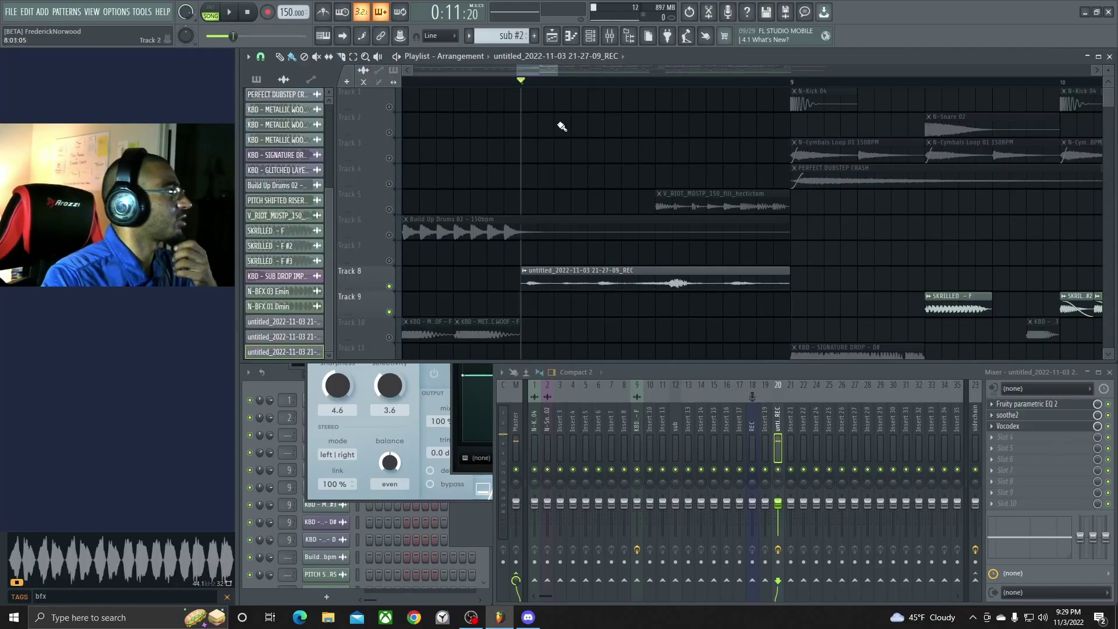
# - Add a Serum channel and play back its F4, G#4 and C5 chord
pyautogui.click(589, 37)
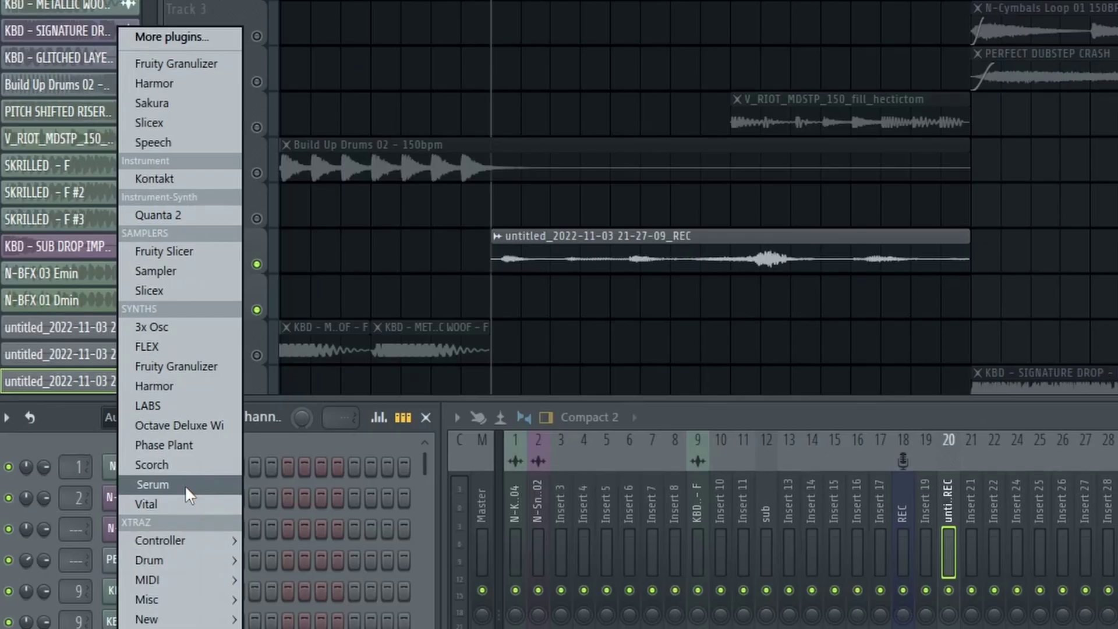
pyautogui.click(184, 484)
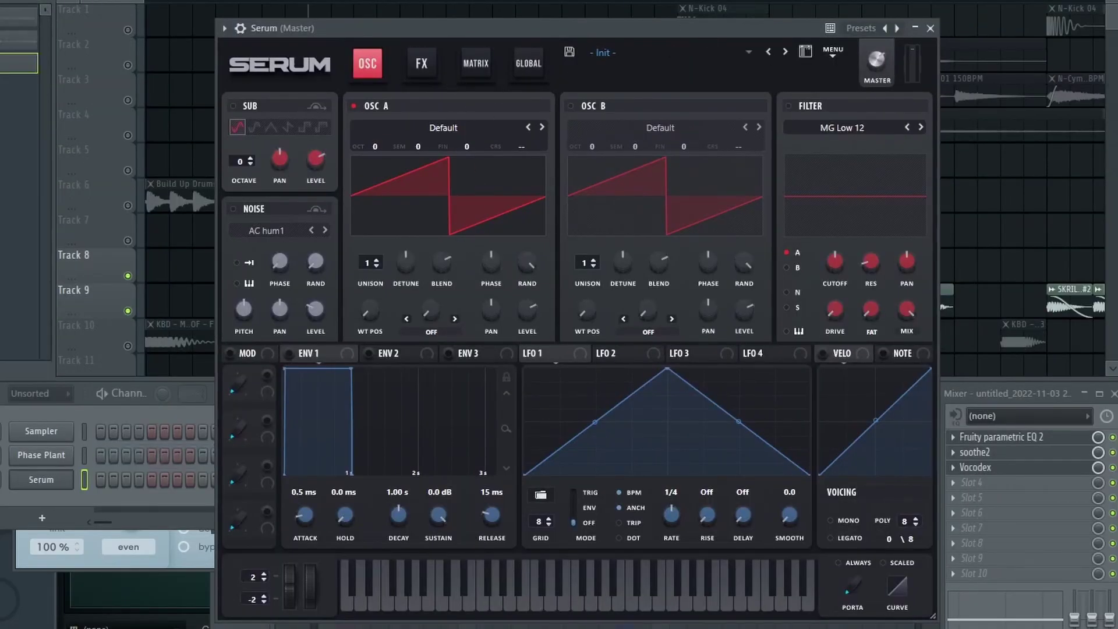
pyautogui.press('space')
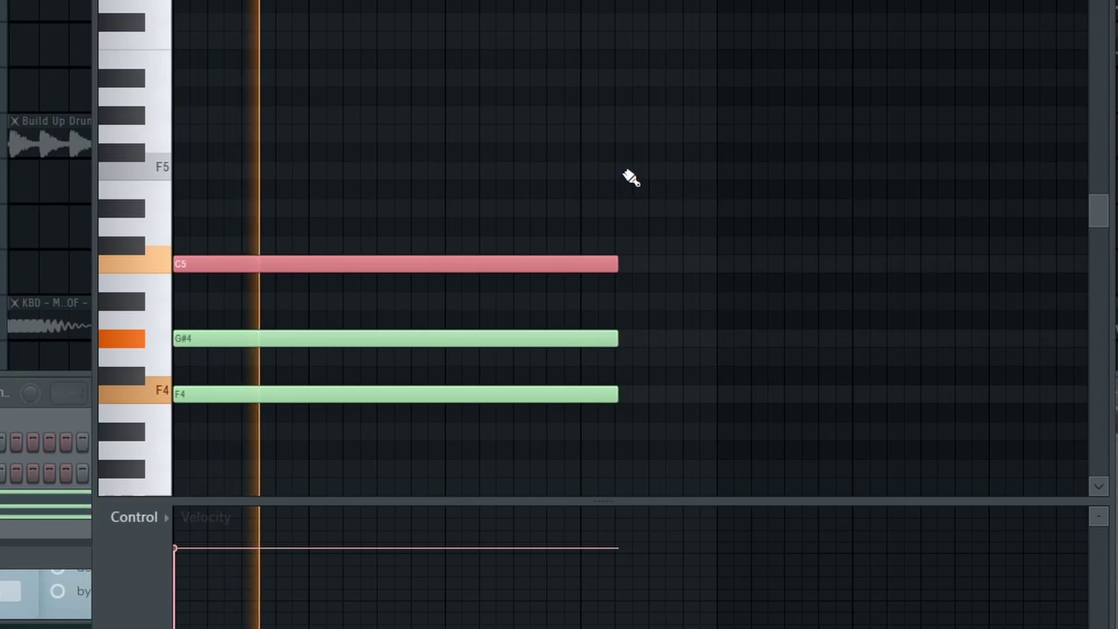
pyautogui.press('space')
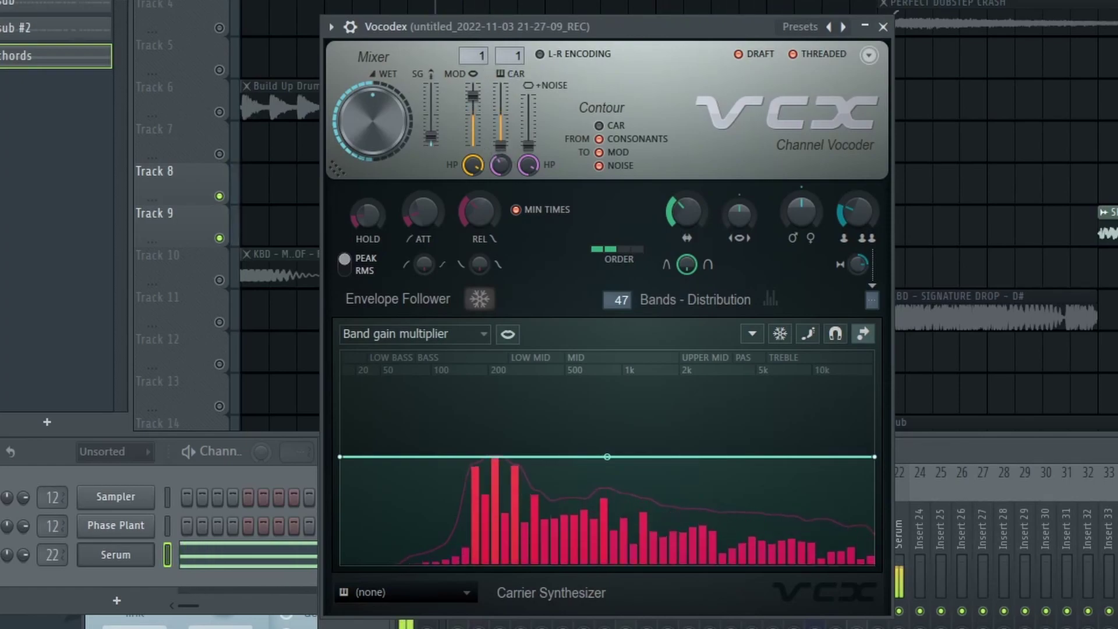
# - Transpose the Serum chord up one octave to F5, G#5 and C6 and preview it
pyautogui.scroll(-1, 484, 58)
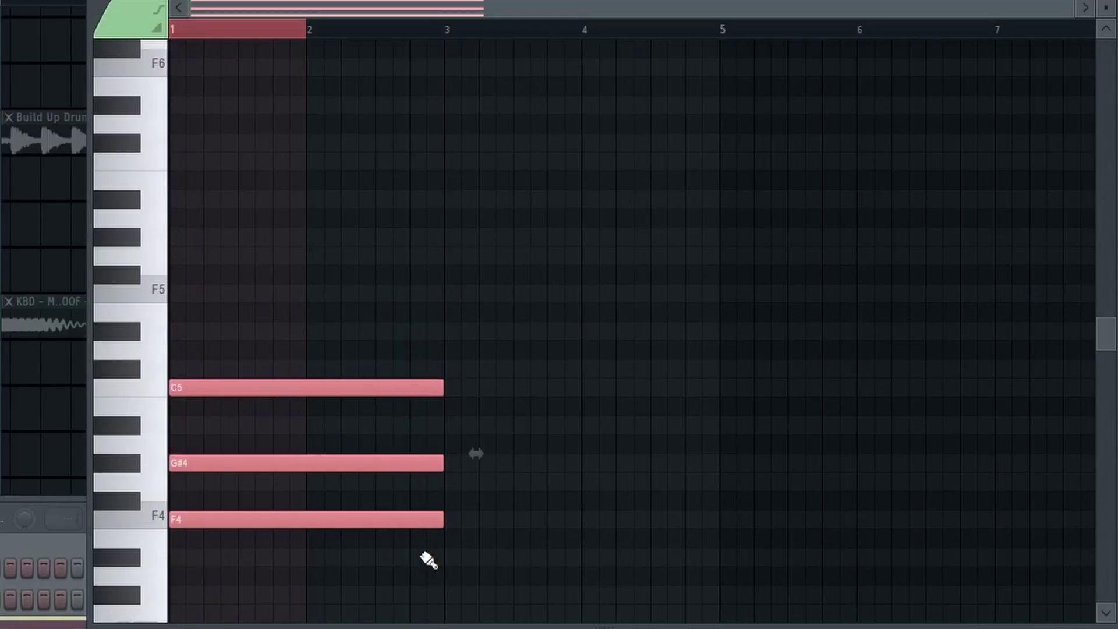
pyautogui.hotkey('ctrl', 'Up')
pyautogui.press('space')
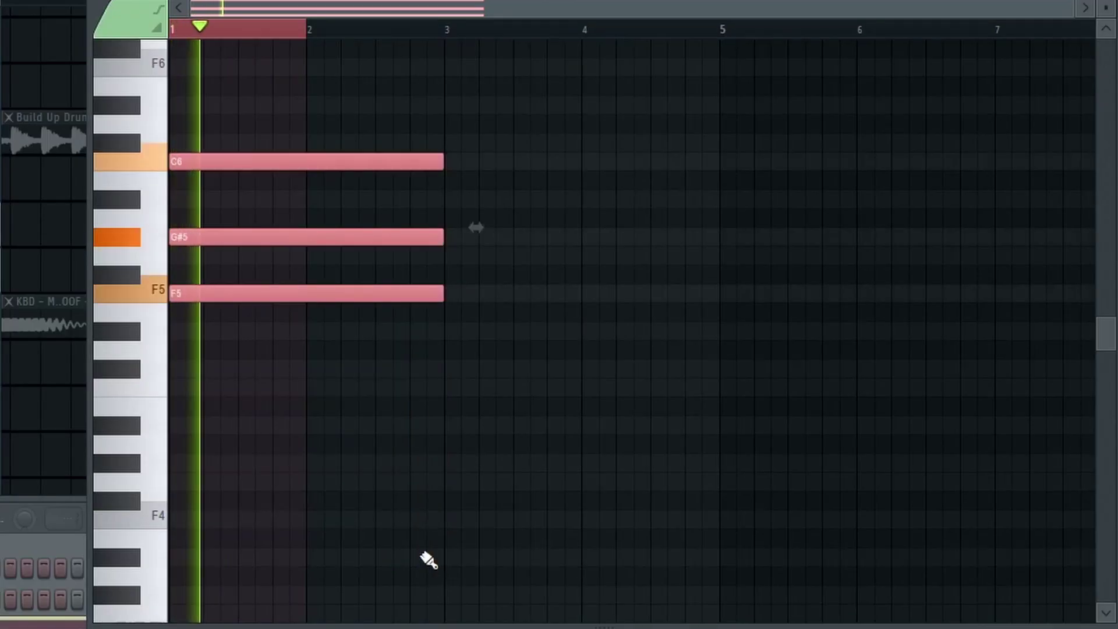
pyautogui.press('space')
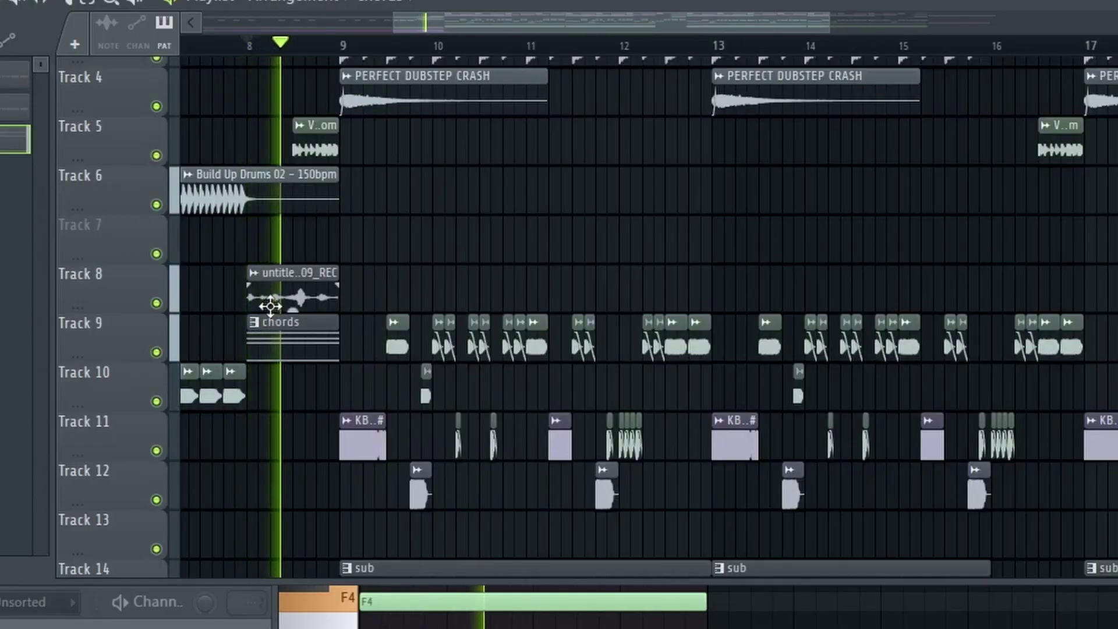
# - Check the recorded vocal clip's settings on Track 8 and review the arrangement around the build-up and drop
pyautogui.doubleClick(289, 269)
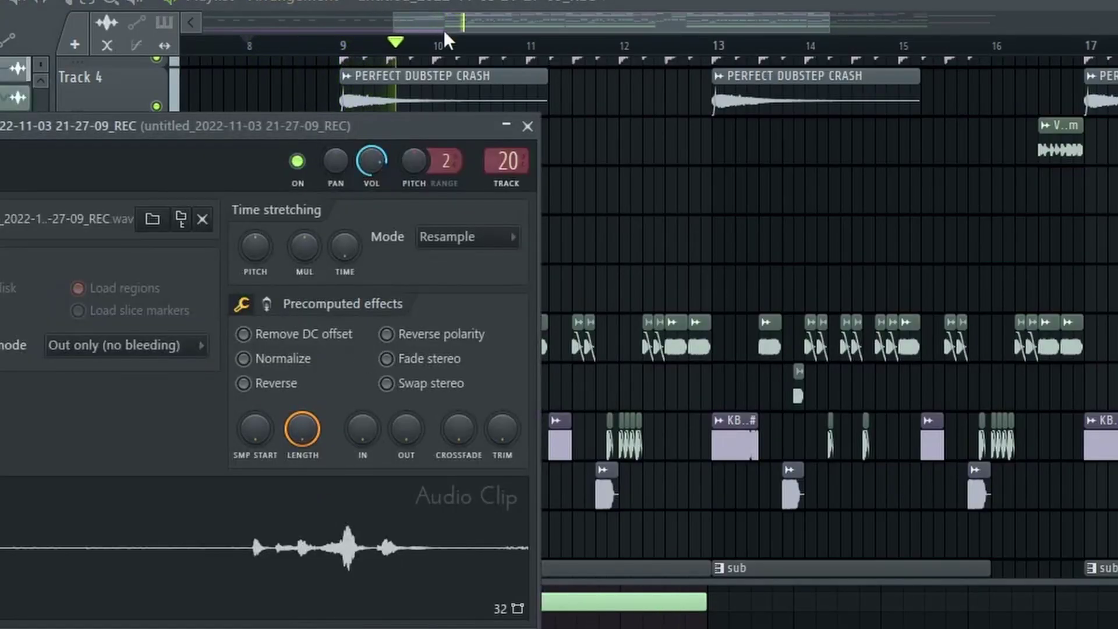
pyautogui.press('Escape')
pyautogui.moveTo(393, 20); pyautogui.dragTo(310, 21)
pyautogui.scroll(4, 411, 314)
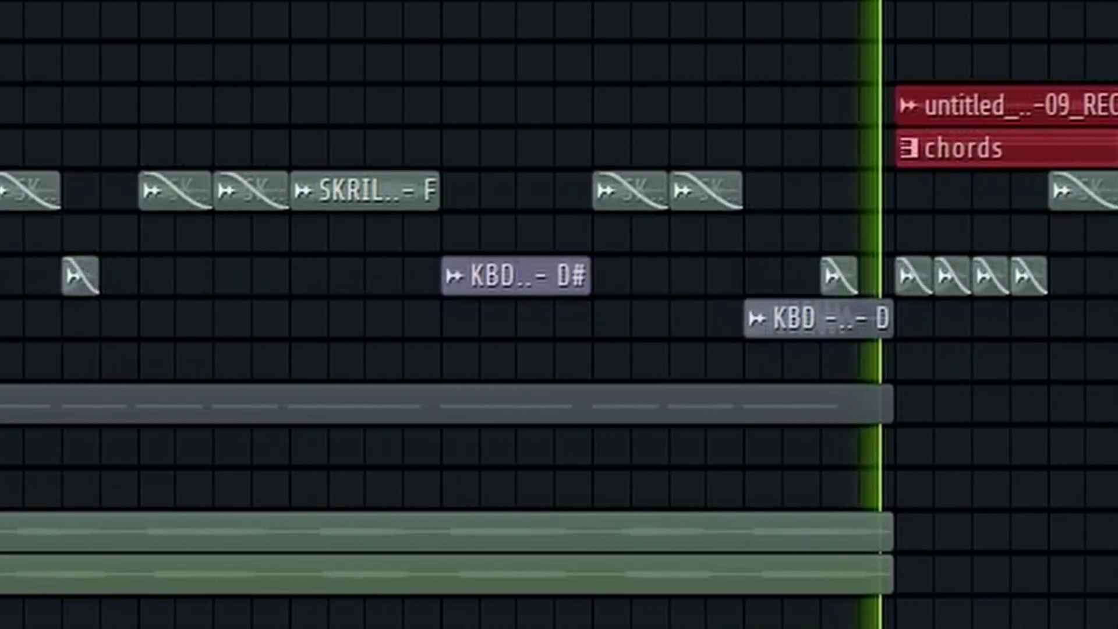
pyautogui.scroll(-4, 949, 238)
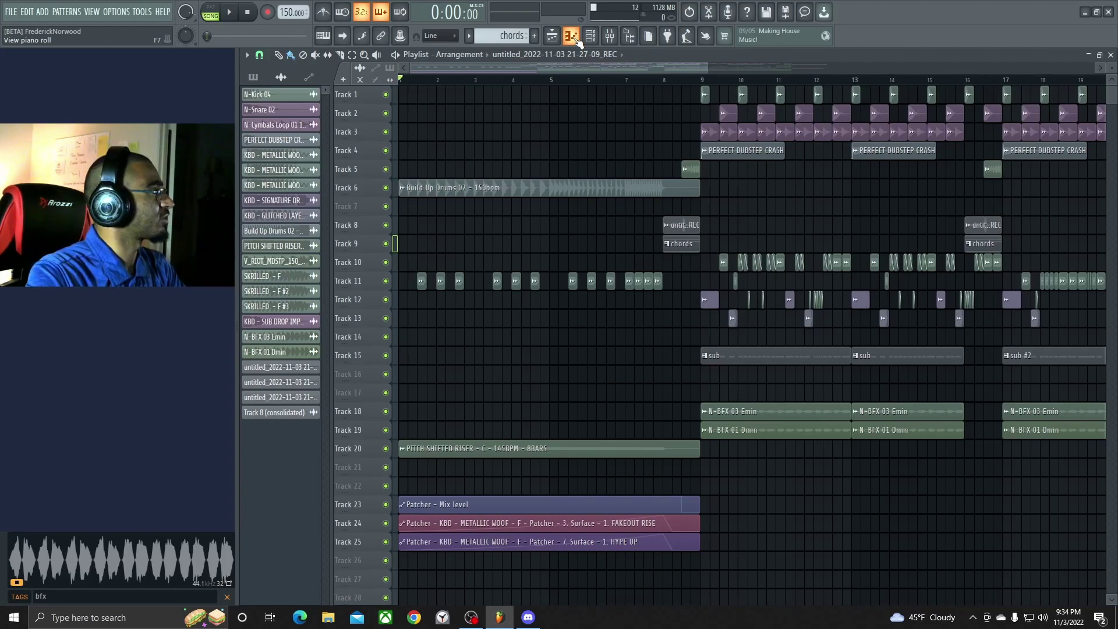
# - Add an Analog generator to a new Phase Plant channel for the intro chords
pyautogui.click(572, 36)
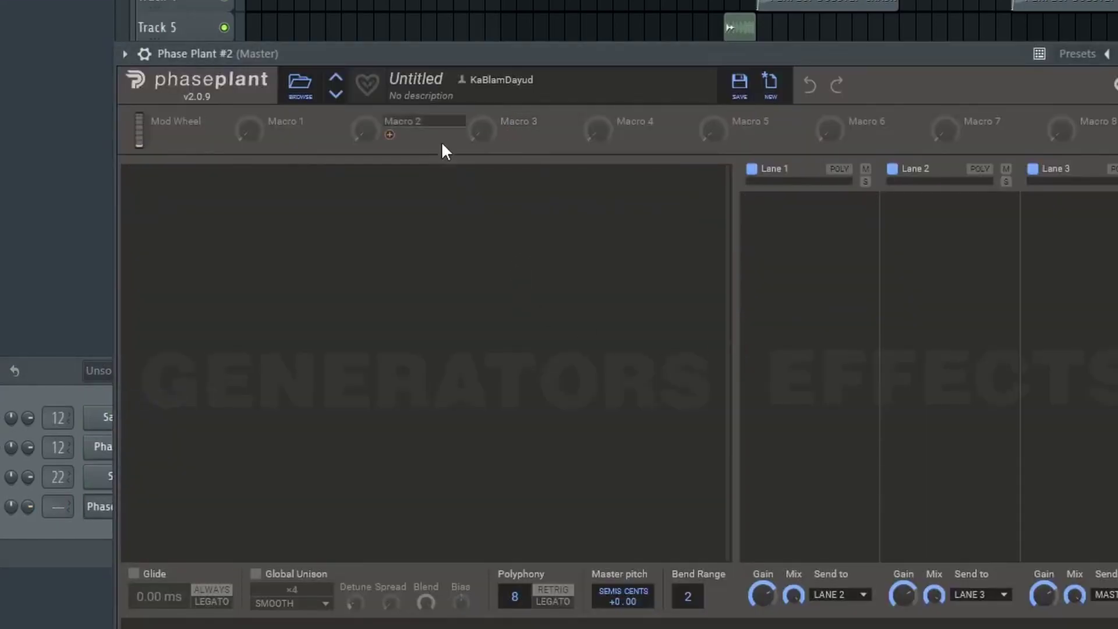
pyautogui.click(412, 188)
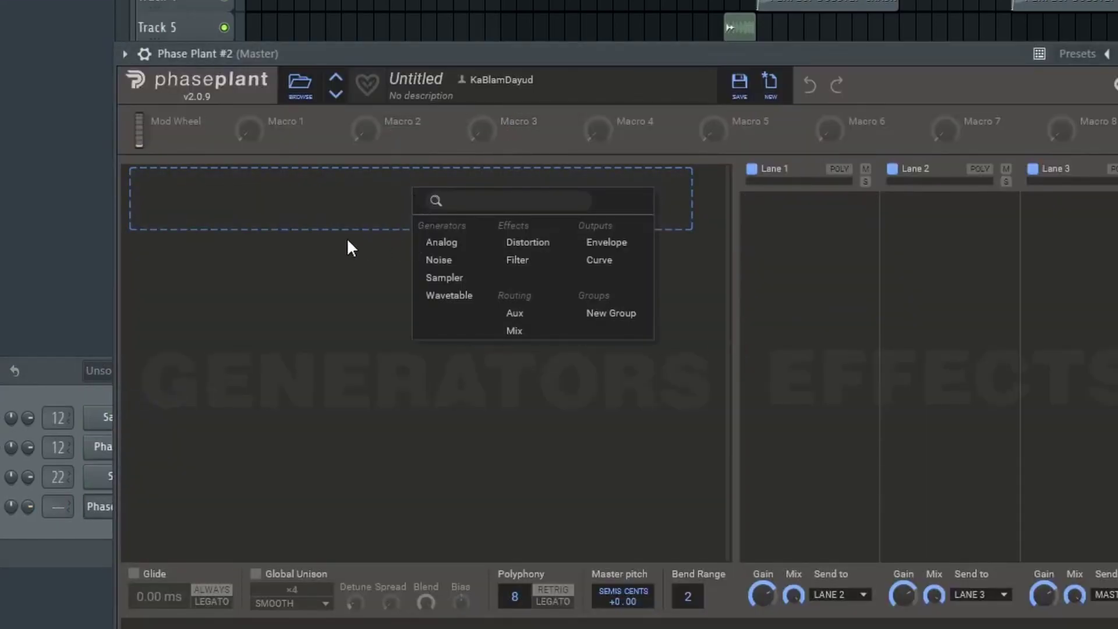
pyautogui.click(448, 243)
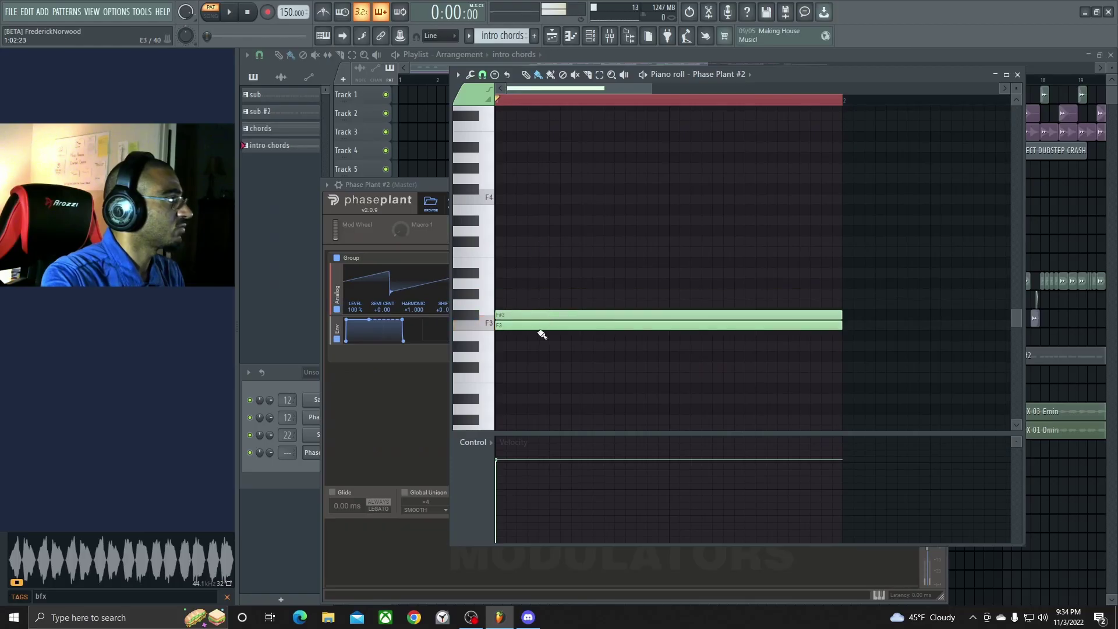
# - Lay out a two-bar F4, G#5, C6 and F6 chord and copy it higher into the following two bars
pyautogui.moveTo(528, 315); pyautogui.dragTo(509, 296)
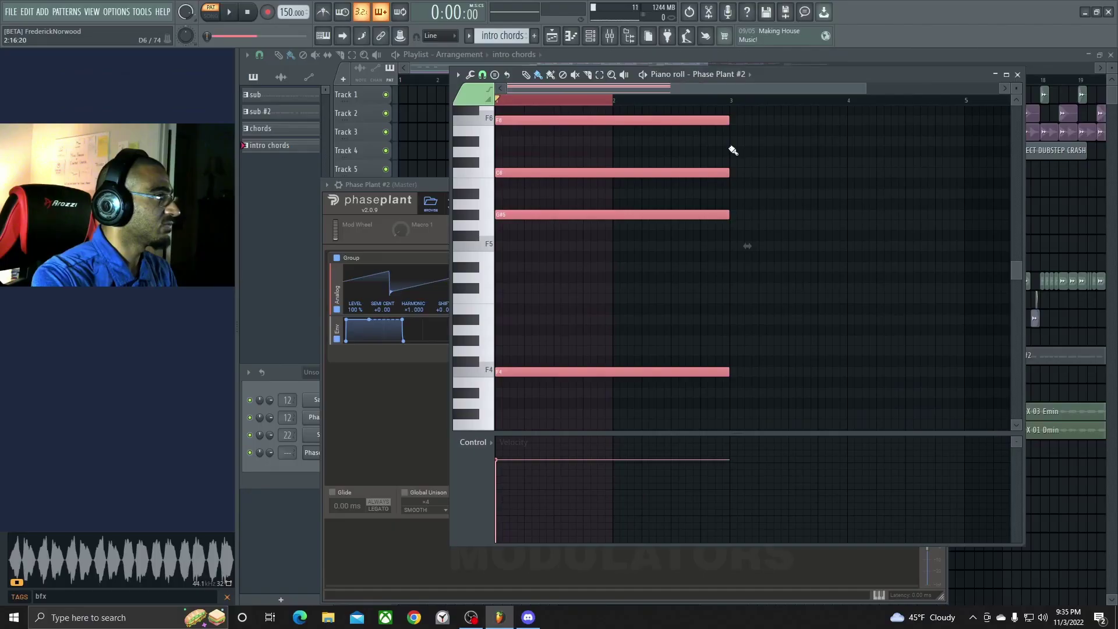
pyautogui.scroll(3, 733, 149)
pyautogui.moveTo(610, 216); pyautogui.dragTo(847, 176)
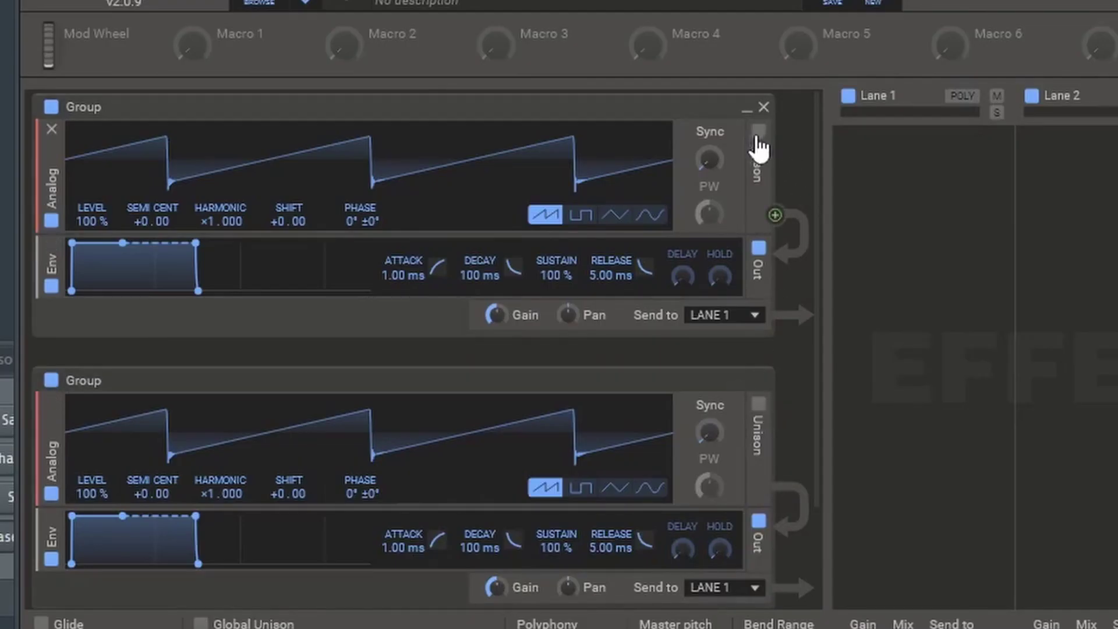
# - Enable unison on both Analog generators and add a Filter effect to Lane 1
pyautogui.click(758, 130)
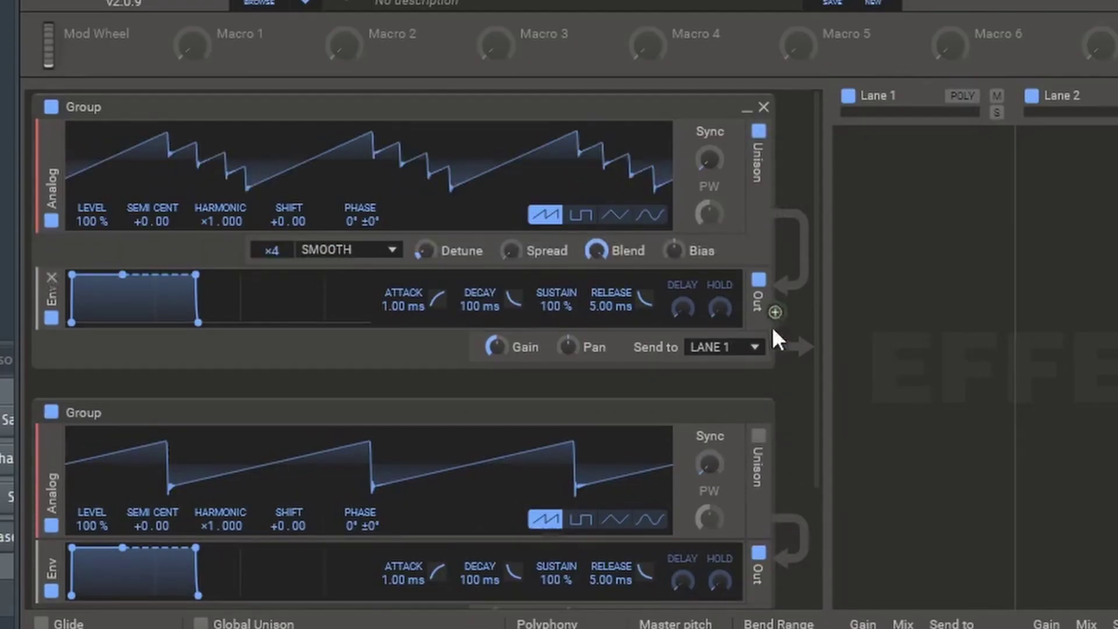
pyautogui.click(759, 435)
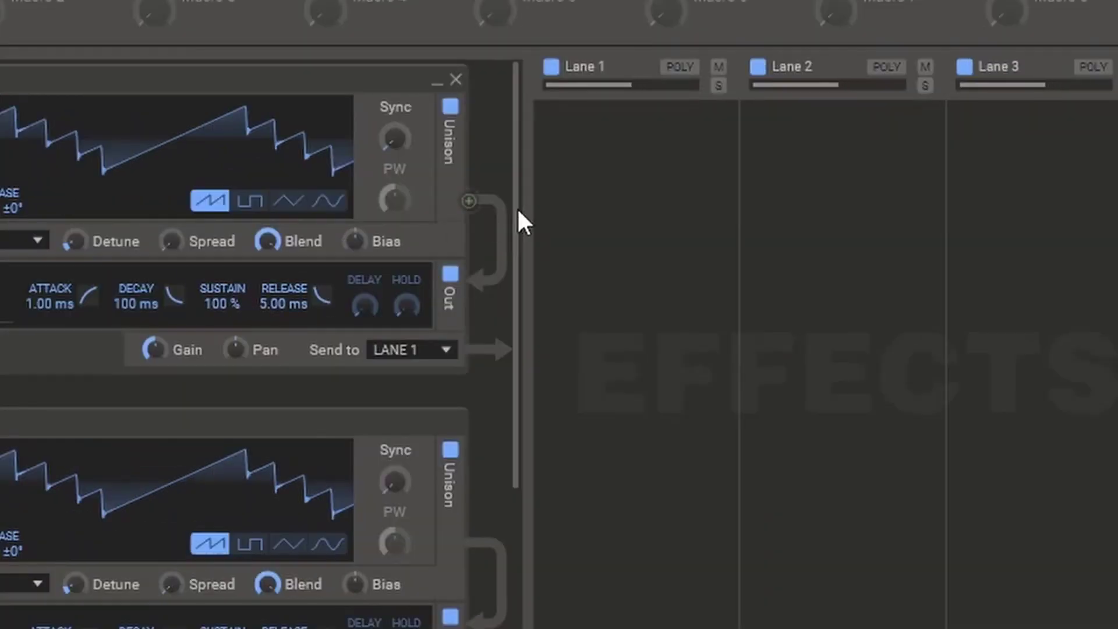
pyautogui.click(856, 191)
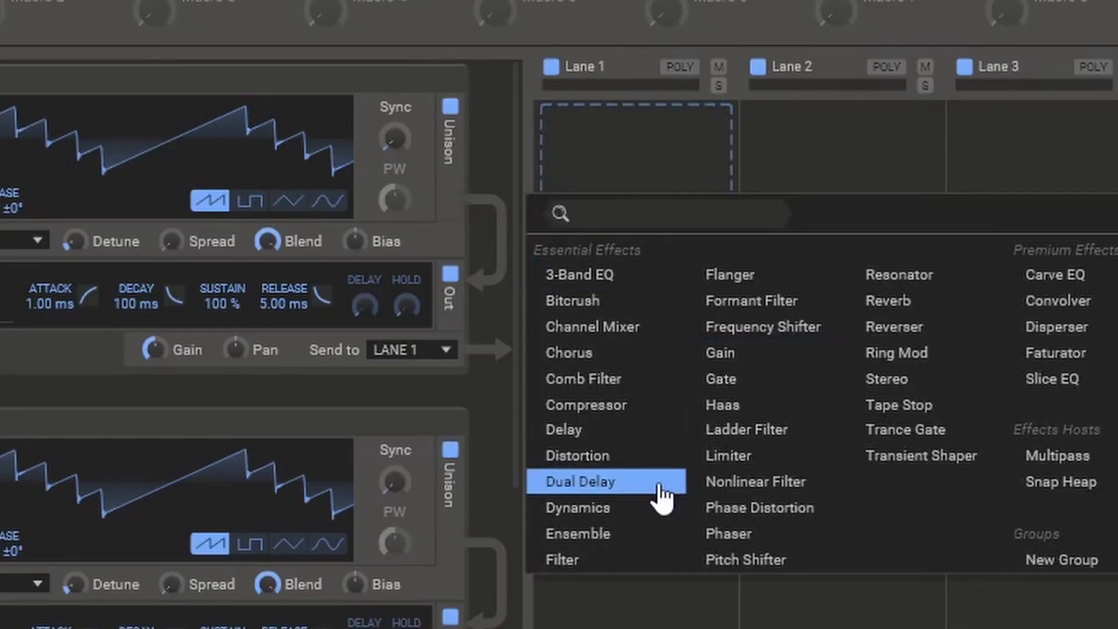
pyautogui.click(667, 561)
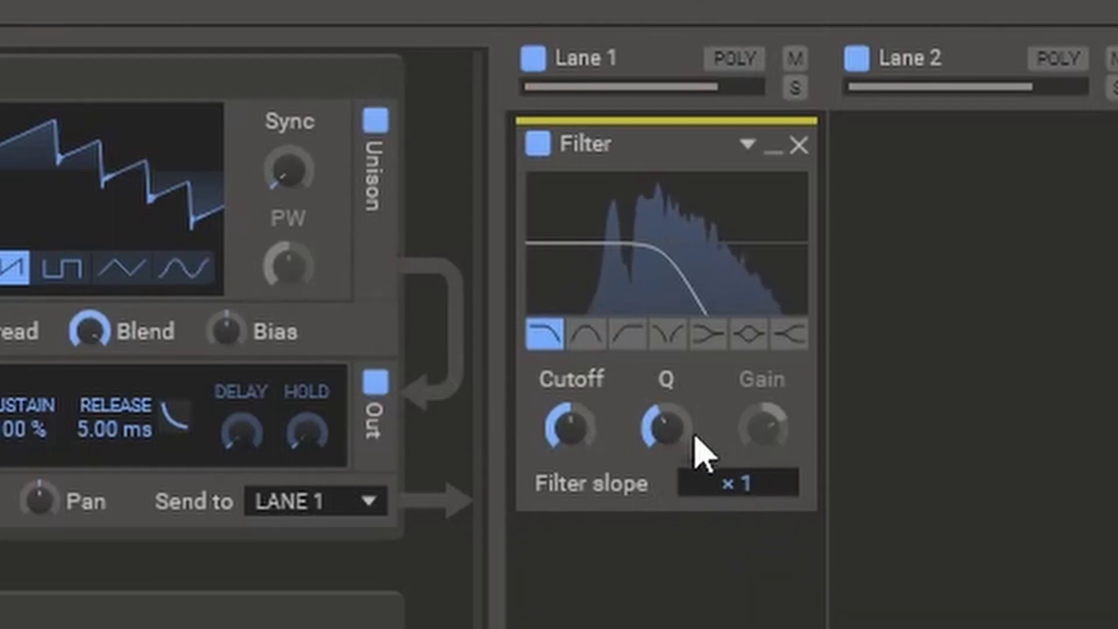
# - Add a second Filter to Lane 1 in notch mode, lowering its cutoff and reducing its Q to about 0.3
pyautogui.click(665, 547)
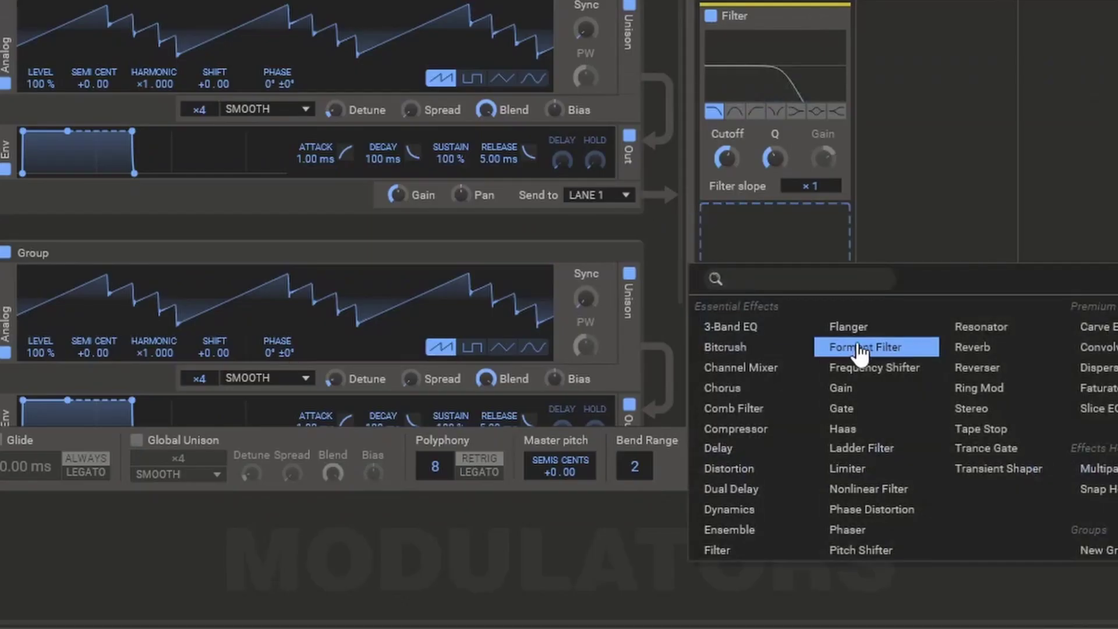
pyautogui.click(717, 549)
pyautogui.click(776, 314)
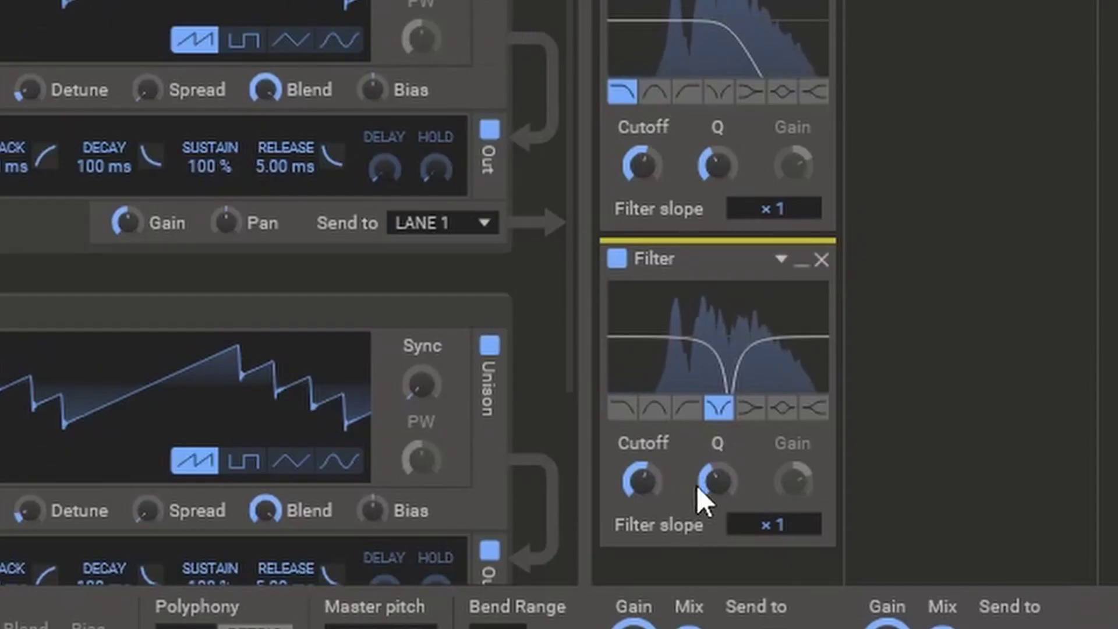
pyautogui.moveTo(718, 481); pyautogui.dragTo(717, 512)
pyautogui.moveTo(641, 481)
pyautogui.mouseDown()
pyautogui.moveTo(640, 518)
pyautogui.moveTo(621, 489)
pyautogui.mouseUp()
pyautogui.moveTo(717, 481); pyautogui.dragTo(717, 489)
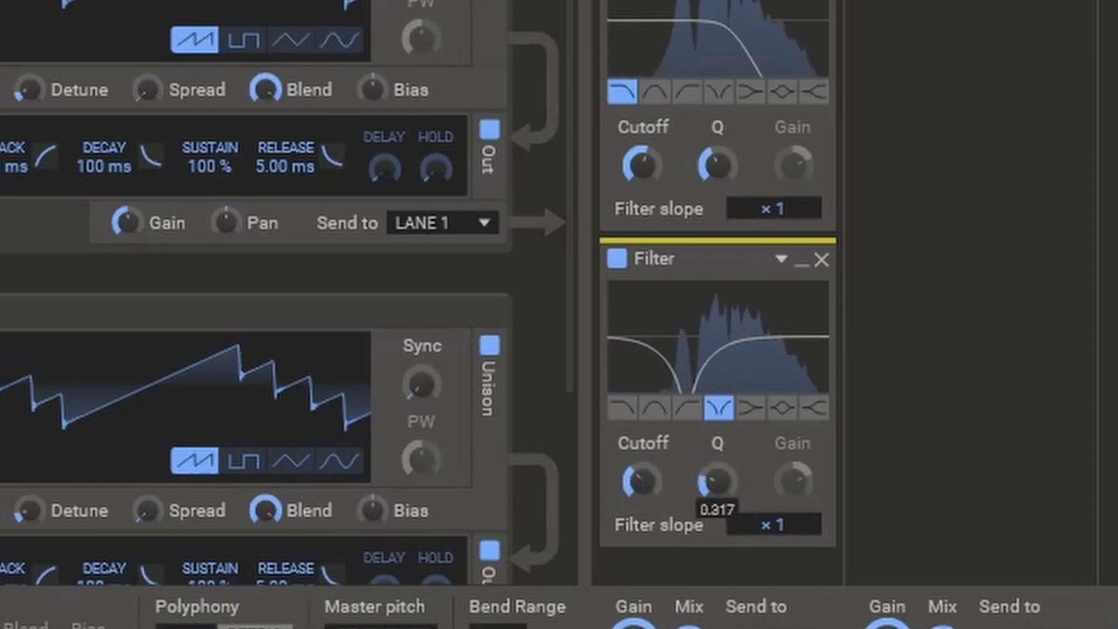
pyautogui.moveTo(717, 489); pyautogui.dragTo(717, 493)
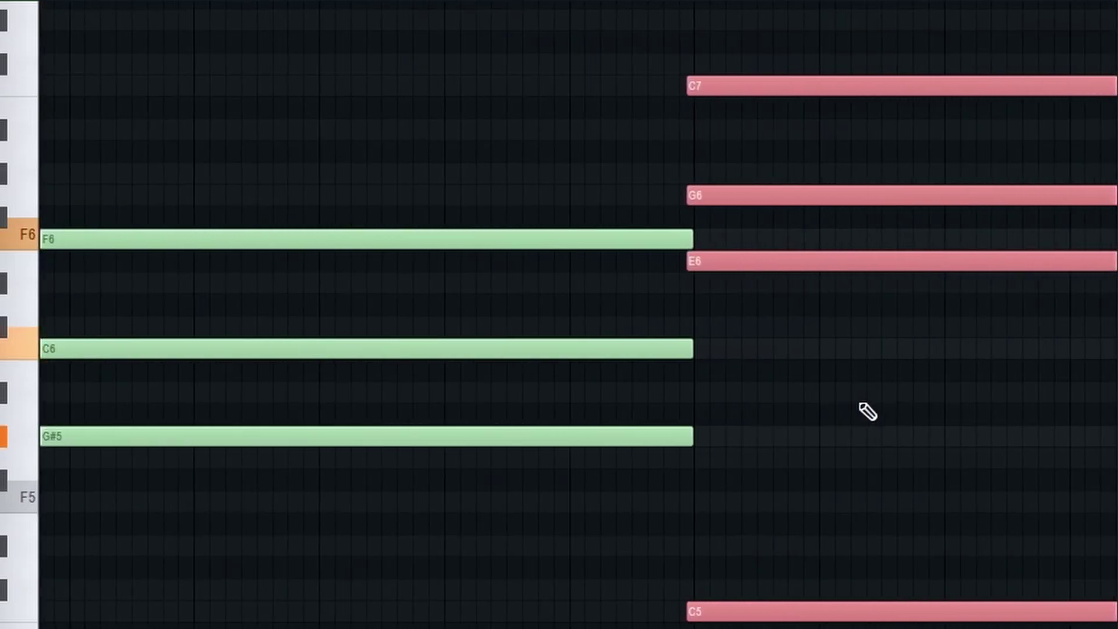
# - Align the last intro chord with the end of the preceding chord, lower its E6 note to D#6 and start playback
pyautogui.scroll(2, 768, 344)
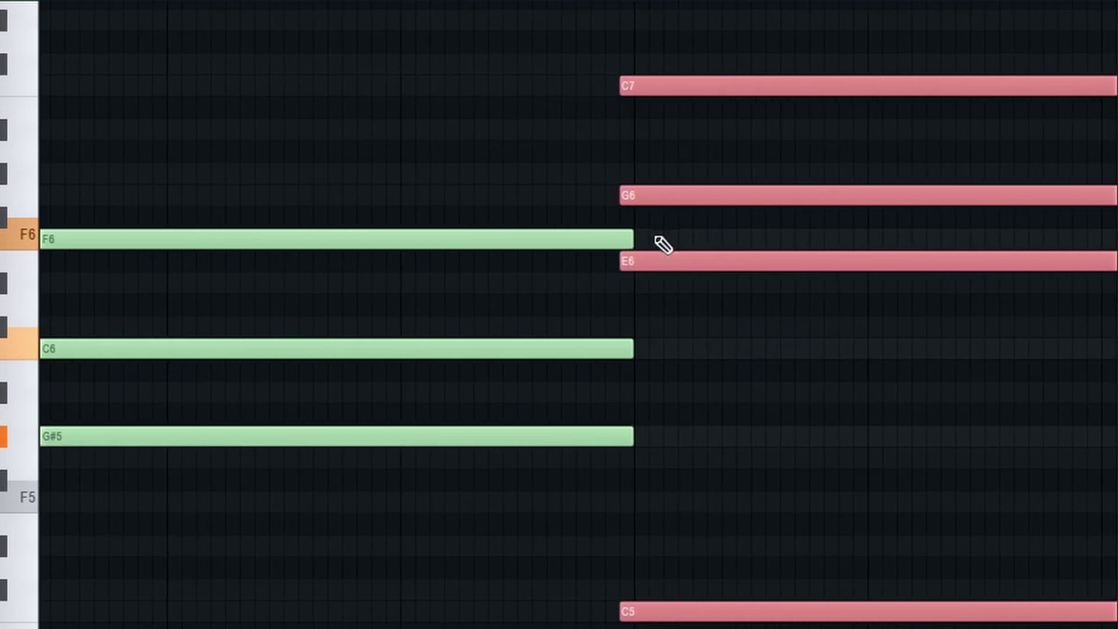
pyautogui.moveTo(667, 262); pyautogui.dragTo(736, 305)
pyautogui.scroll(1, 705, 279)
pyautogui.click(734, 267)
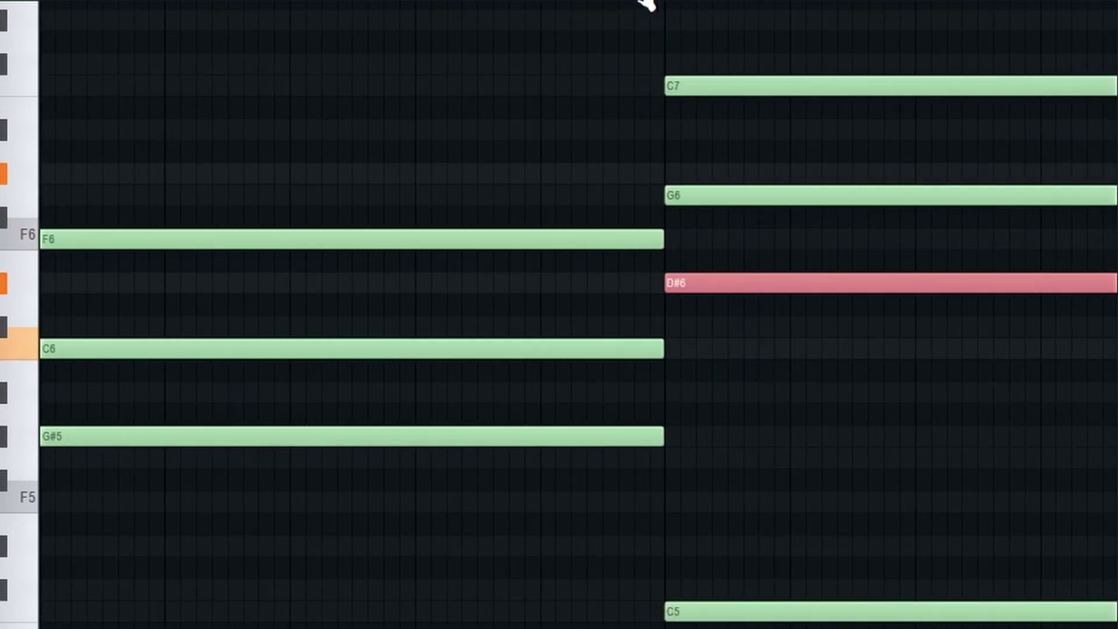
pyautogui.press('space')
# - Open the Phase Plant #2 instrument during intro playback and examine its generator groups and effect lanes
pyautogui.scroll(-5, 851, 457)
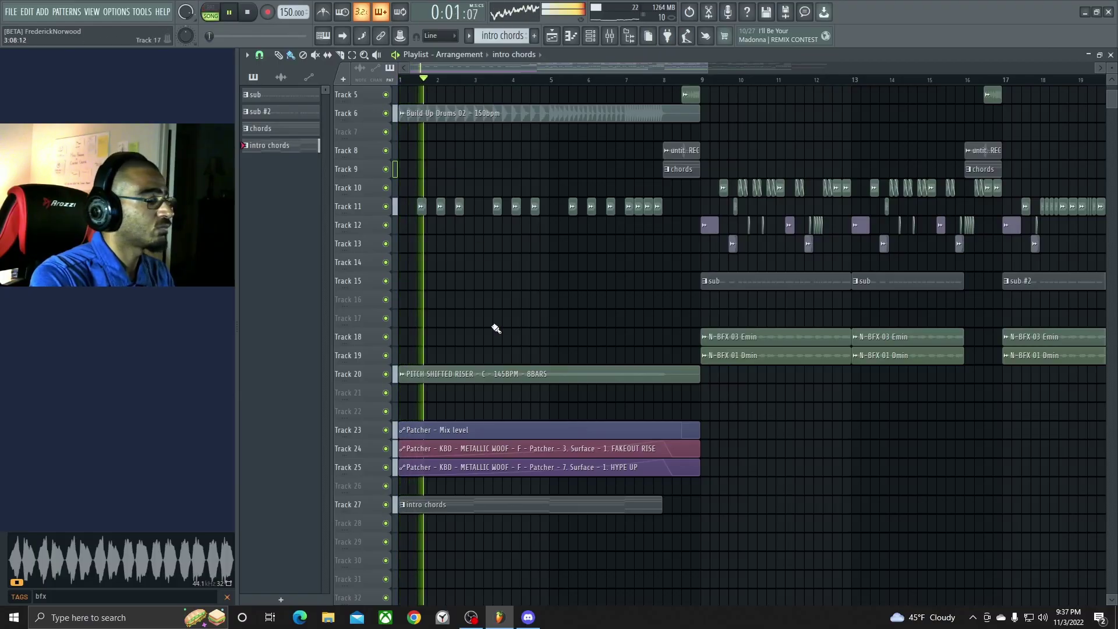
pyautogui.press('F6')
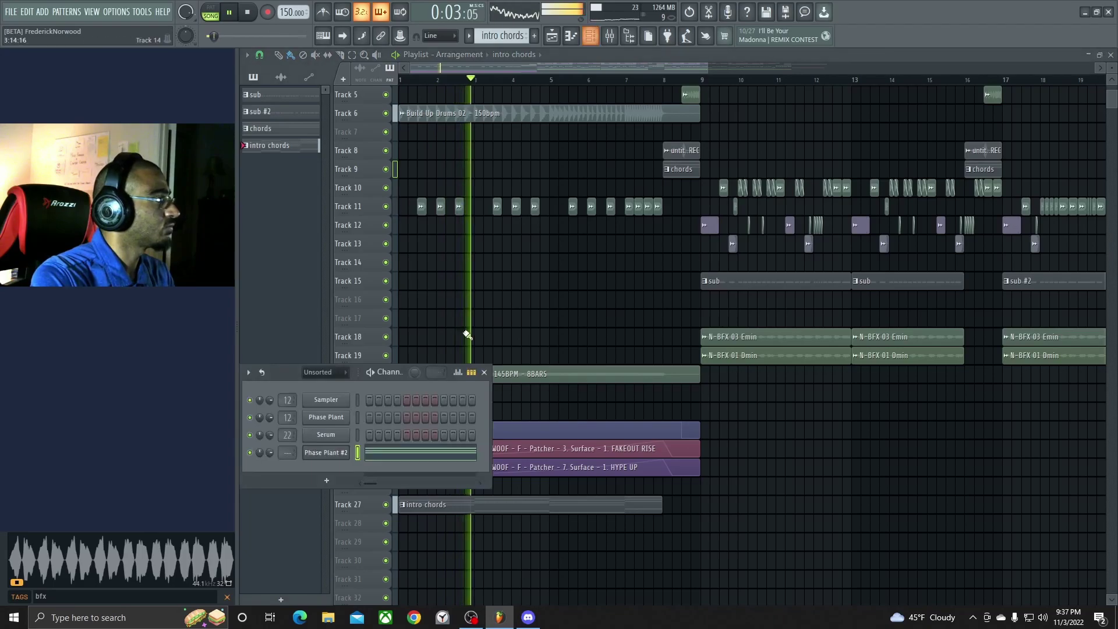
pyautogui.click(322, 454)
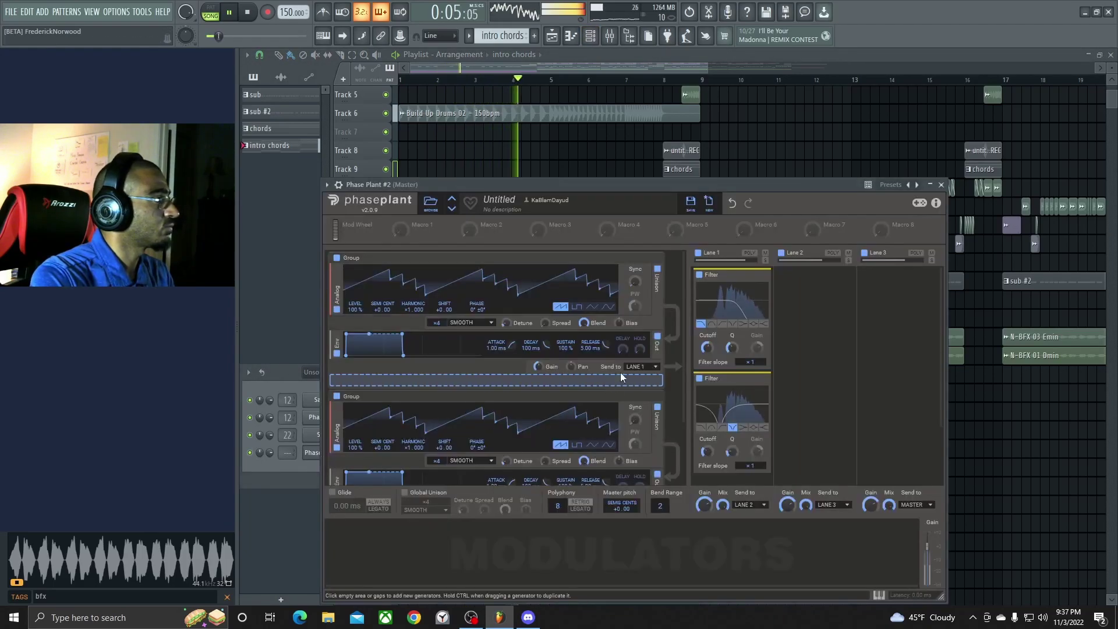
pyautogui.scroll(-3, 474, 421)
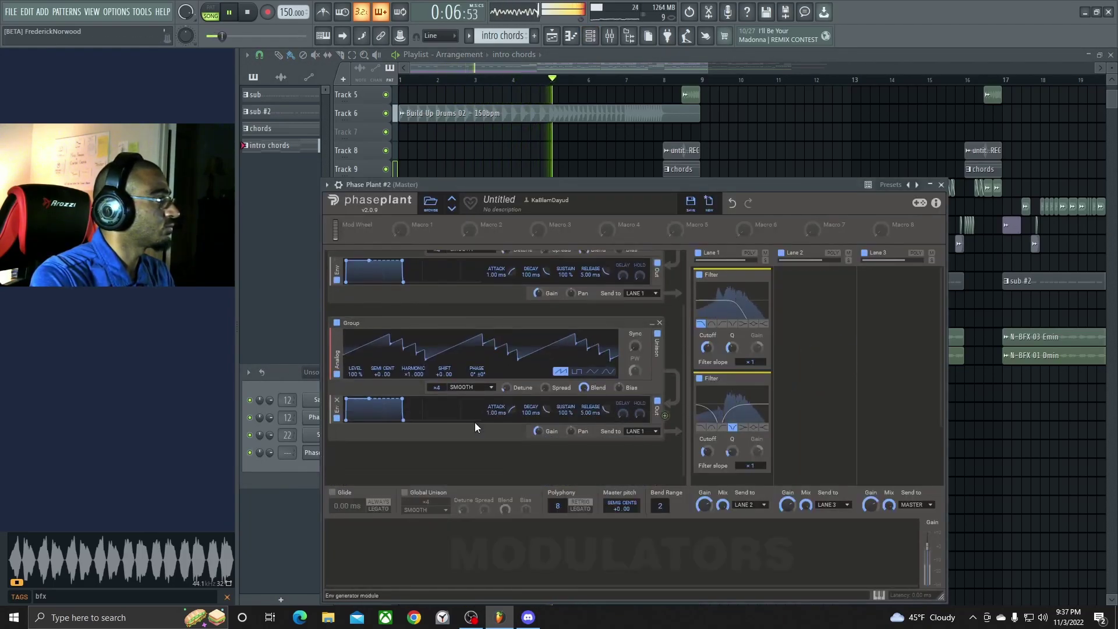
pyautogui.click(786, 327)
pyautogui.click(834, 301)
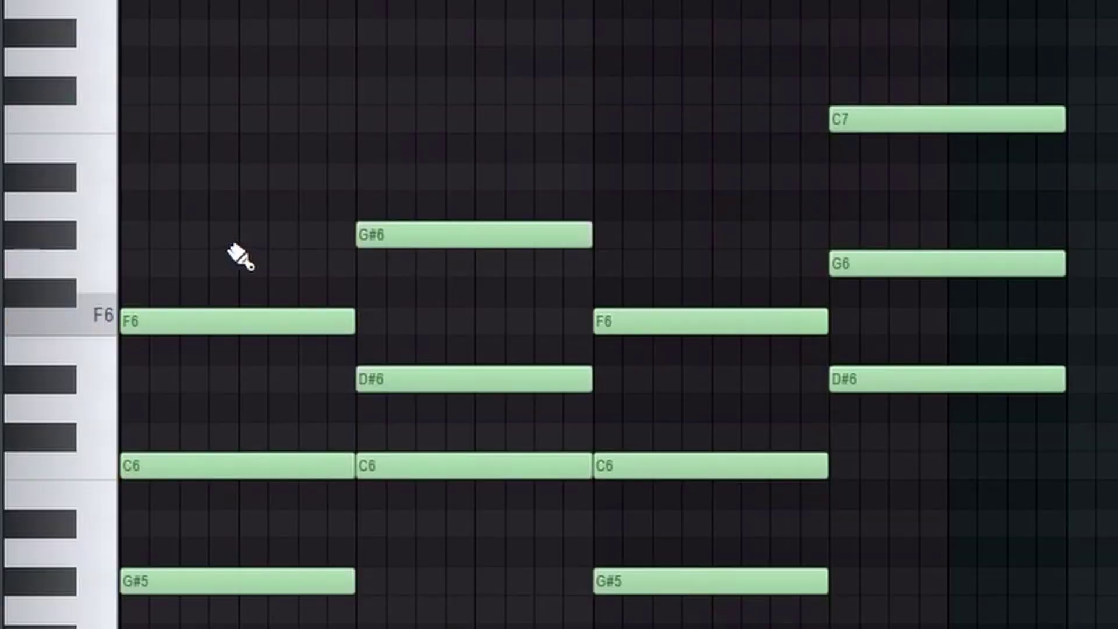
# - Add one upper note to each intro chord: G#6 on the first, C7 on the second, G#6 on the third, A#6 on the fourth
pyautogui.click(158, 216)
pyautogui.moveTo(234, 205); pyautogui.dragTo(142, 226)
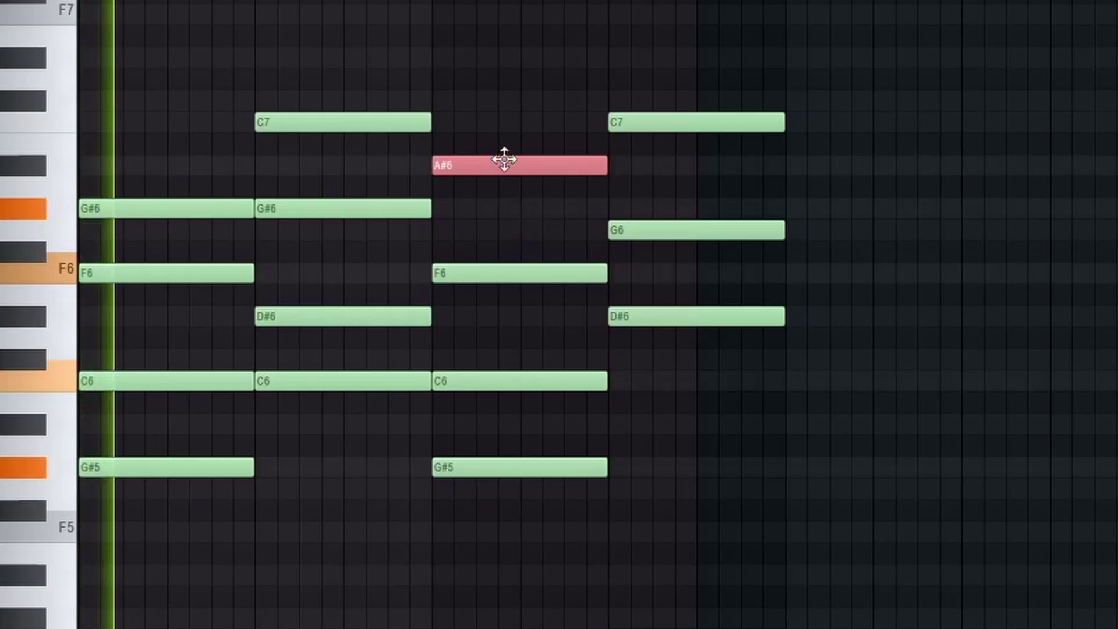
pyautogui.moveTo(504, 155); pyautogui.dragTo(499, 211)
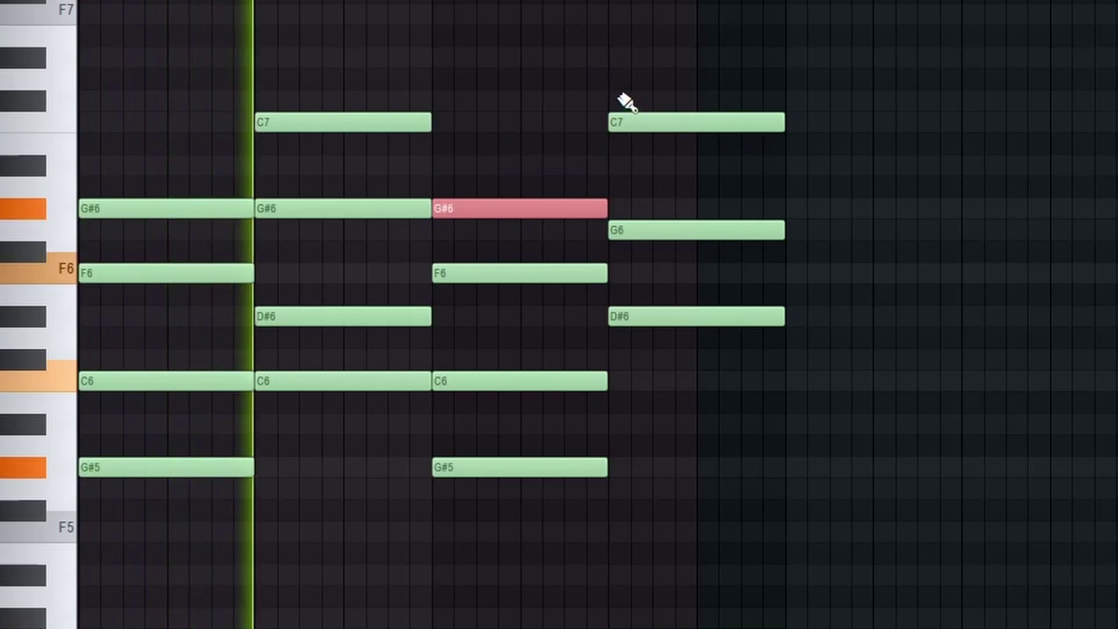
pyautogui.click(624, 168)
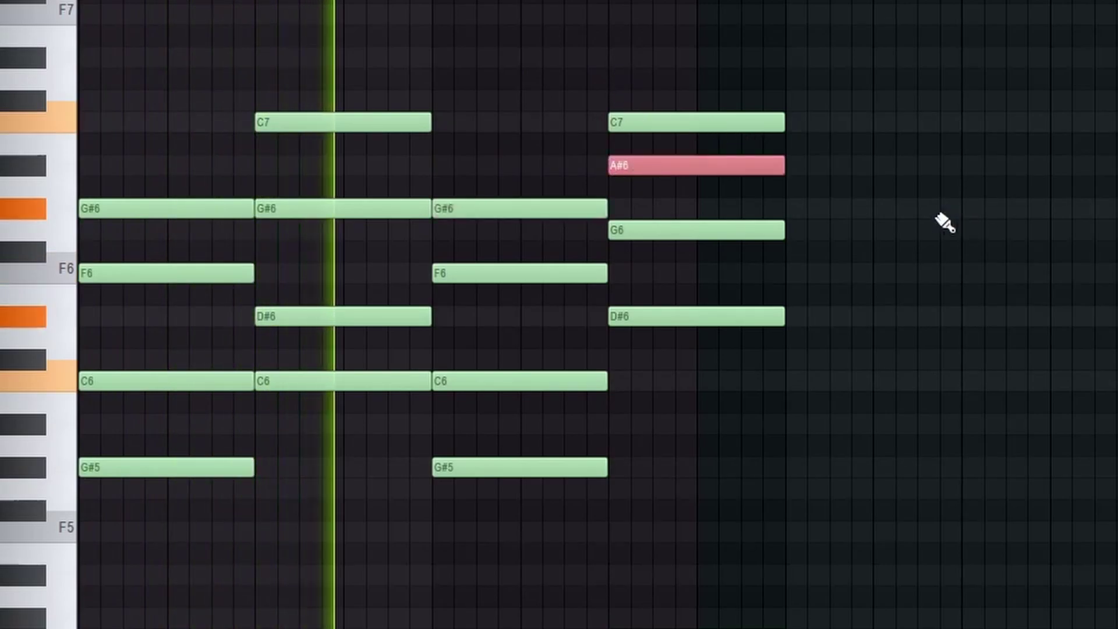
# - Replace the A#6 note in the last intro chord with D#7 during playback
pyautogui.rightClick(641, 173)
pyautogui.click(610, 58)
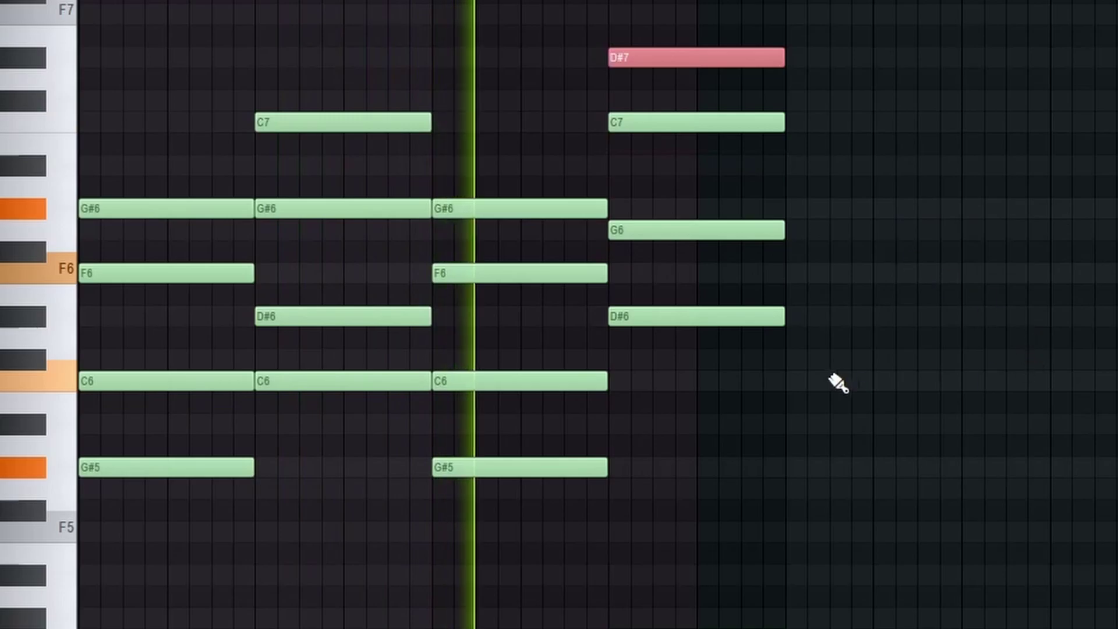
pyautogui.scroll(-5, 931, 460)
pyautogui.scroll(8, 925, 457)
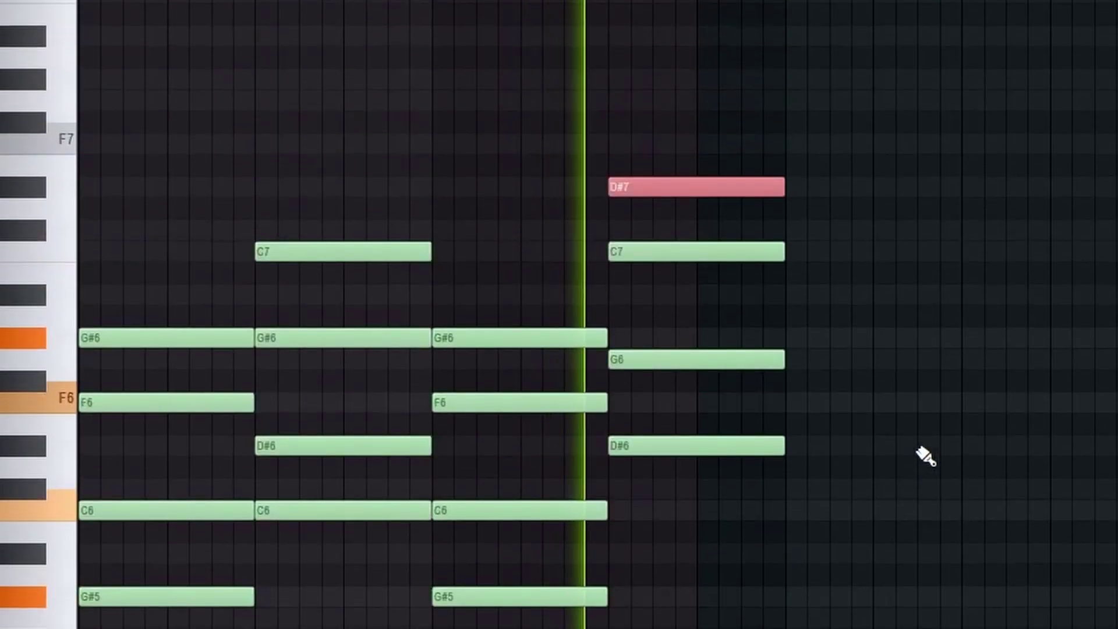
pyautogui.scroll(-3, 925, 457)
pyautogui.scroll(-3, 926, 457)
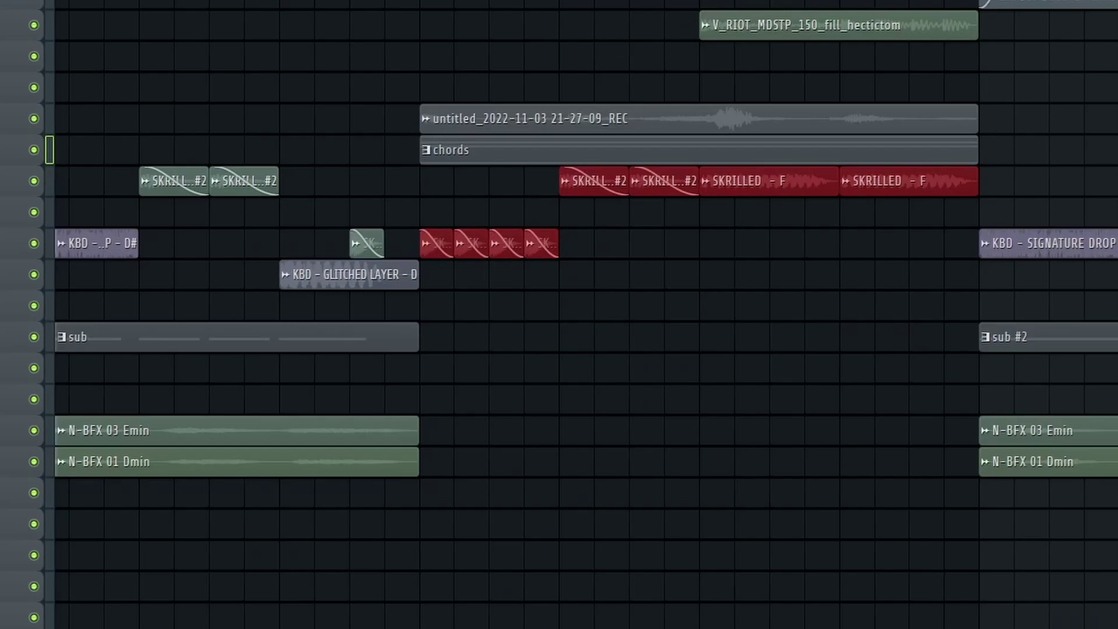
# - Lower the volume of the selected SKRILLED bass clips under the bar 16 vocal and chords, and play that section
pyautogui.scroll(5, 640, 611)
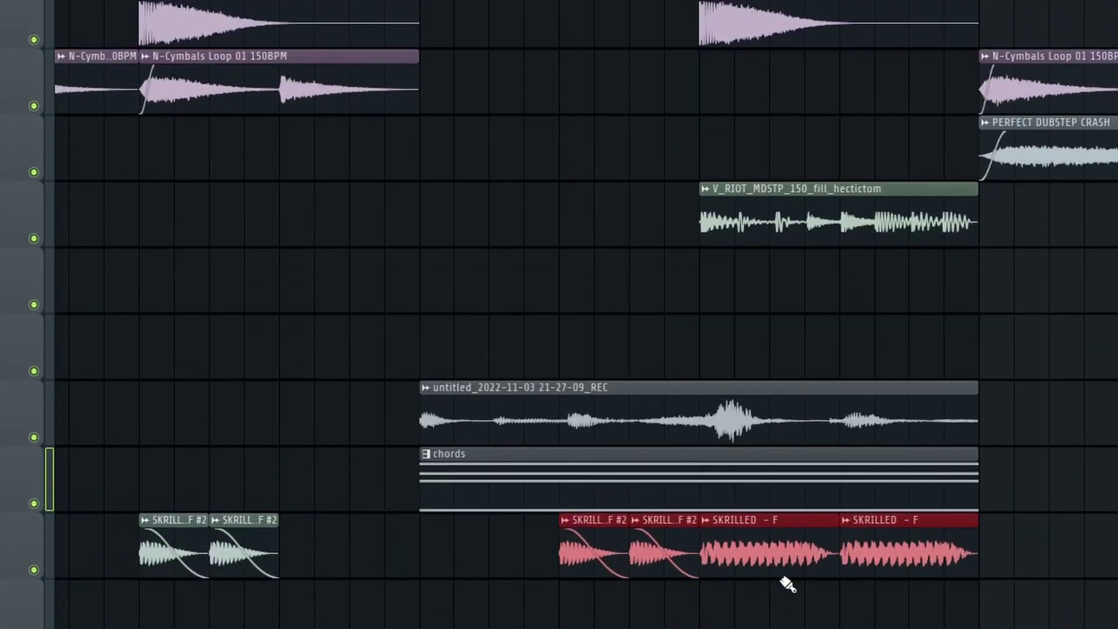
pyautogui.moveTo(771, 576); pyautogui.dragTo(770, 585)
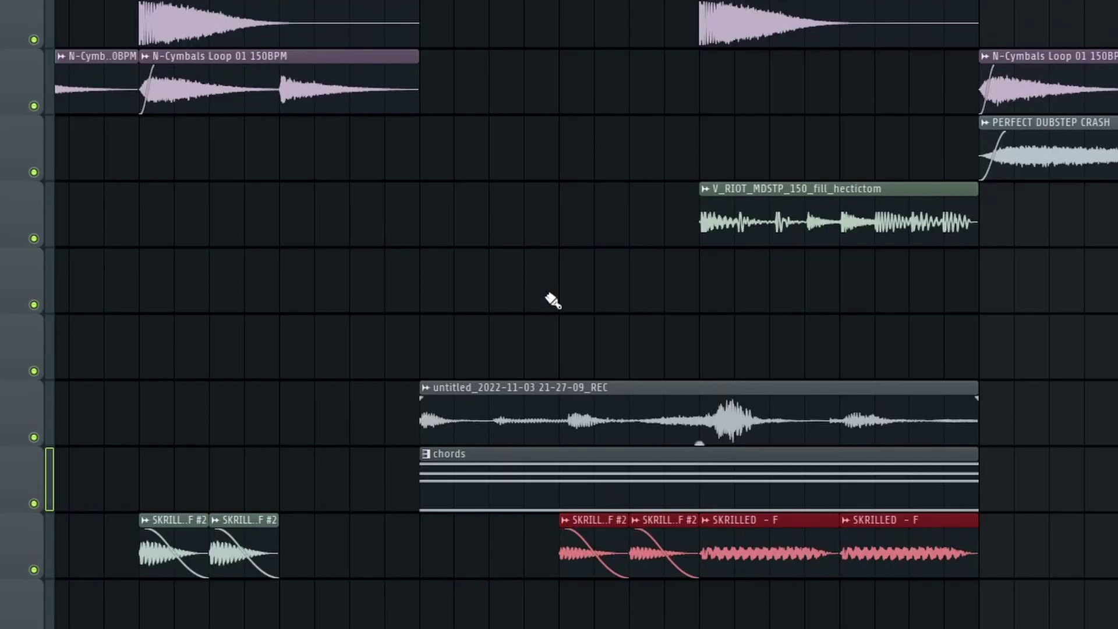
pyautogui.press('space')
pyautogui.press('space')
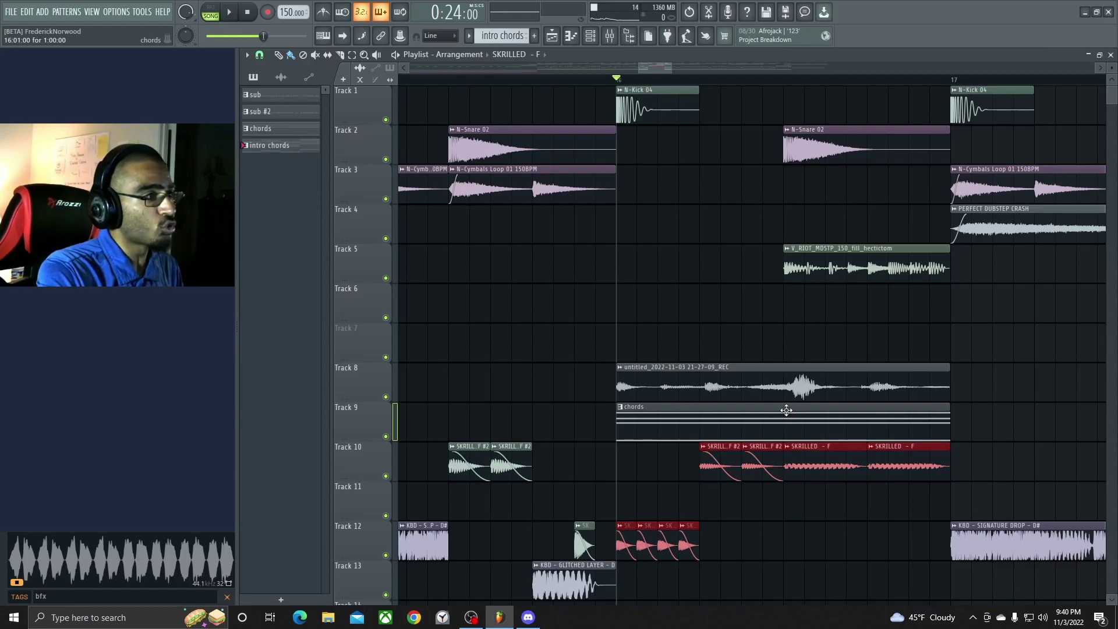
pyautogui.press('space')
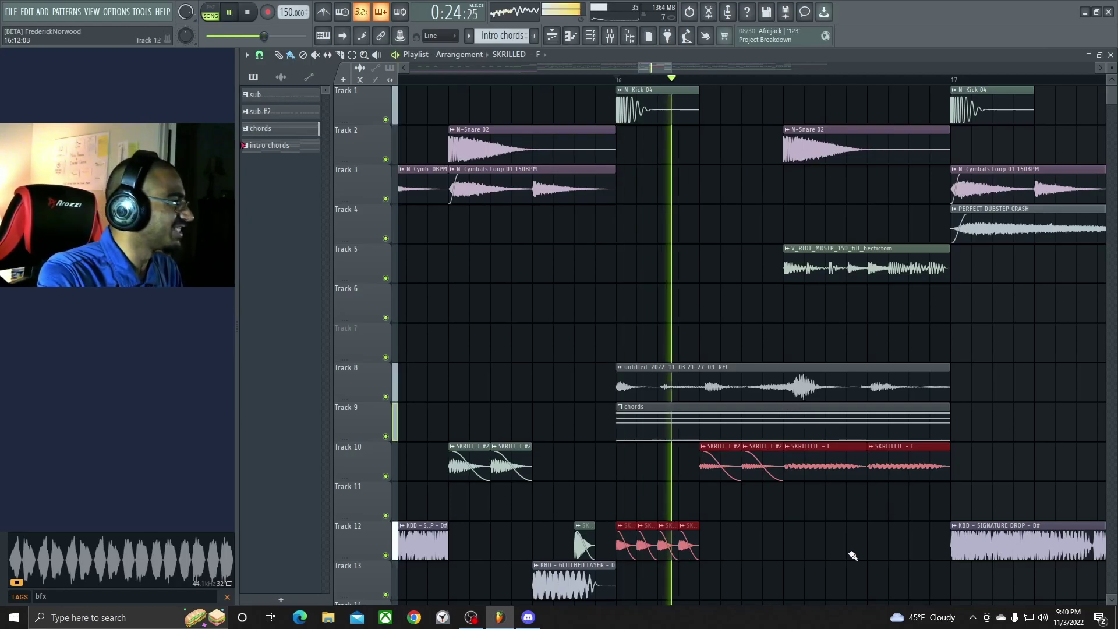
# - Lower the volume of the selected KBD - METALLIC WOOF clips in bar 24 and play them back with the vocal and chords
pyautogui.scroll(-8, 846, 542)
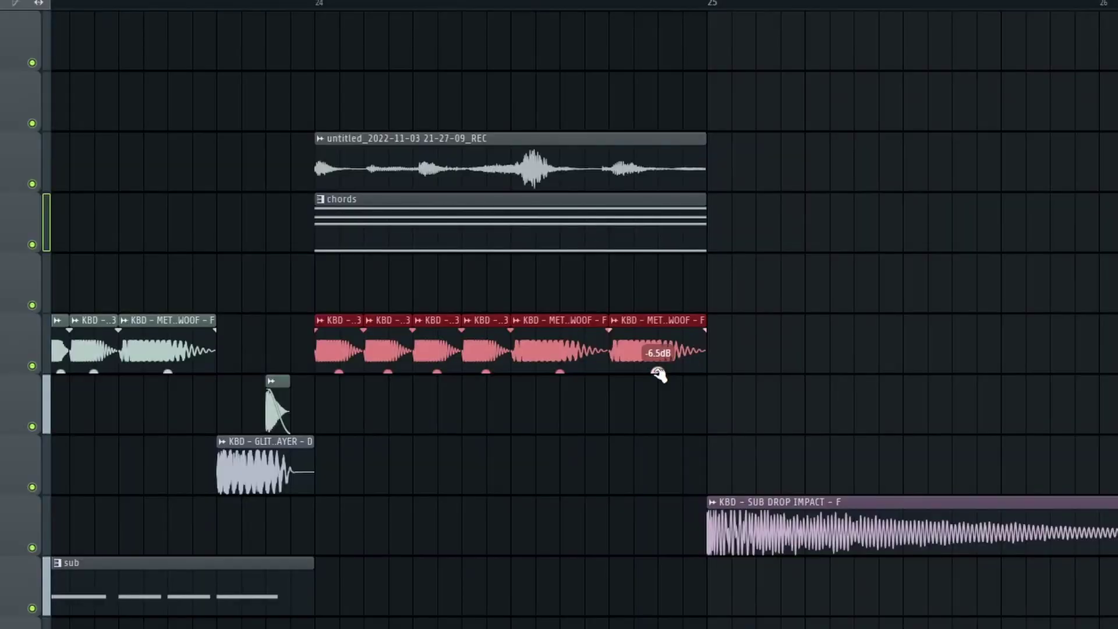
pyautogui.moveTo(658, 372); pyautogui.dragTo(658, 396)
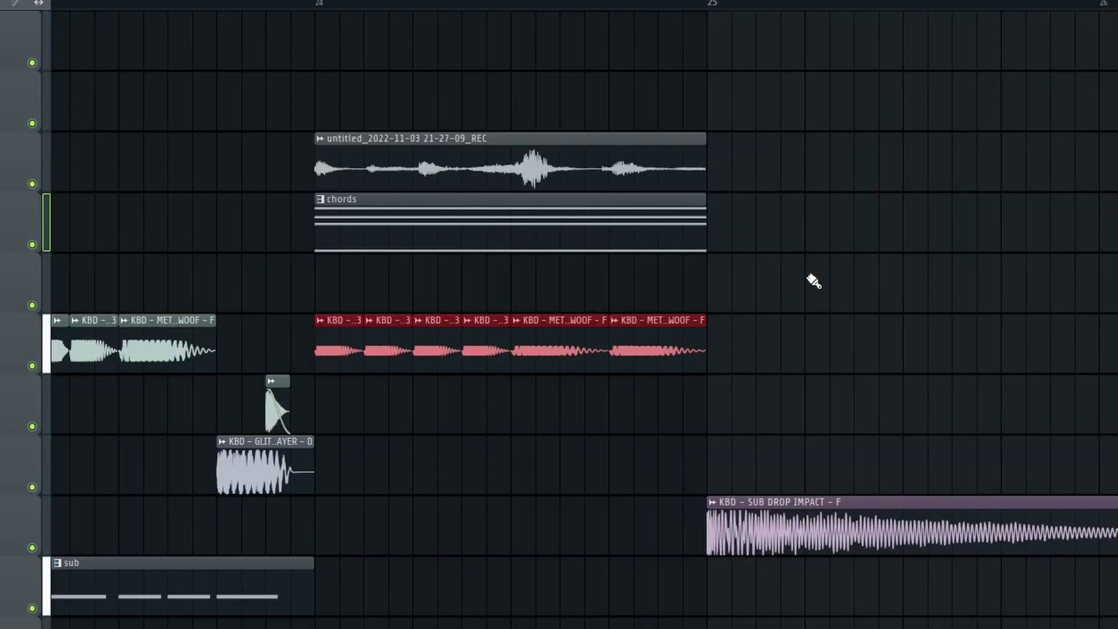
pyautogui.scroll(3, 223, 268)
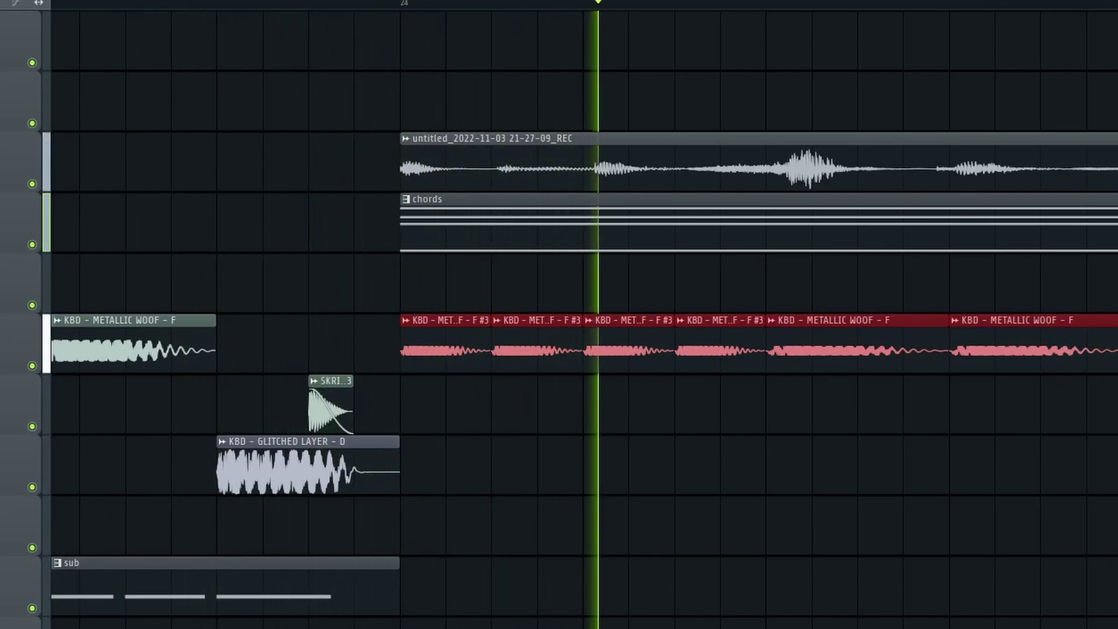
pyautogui.scroll(-3, 594, 143)
pyautogui.scroll(-3, 1045, 114)
pyautogui.scroll(-8, 1046, 114)
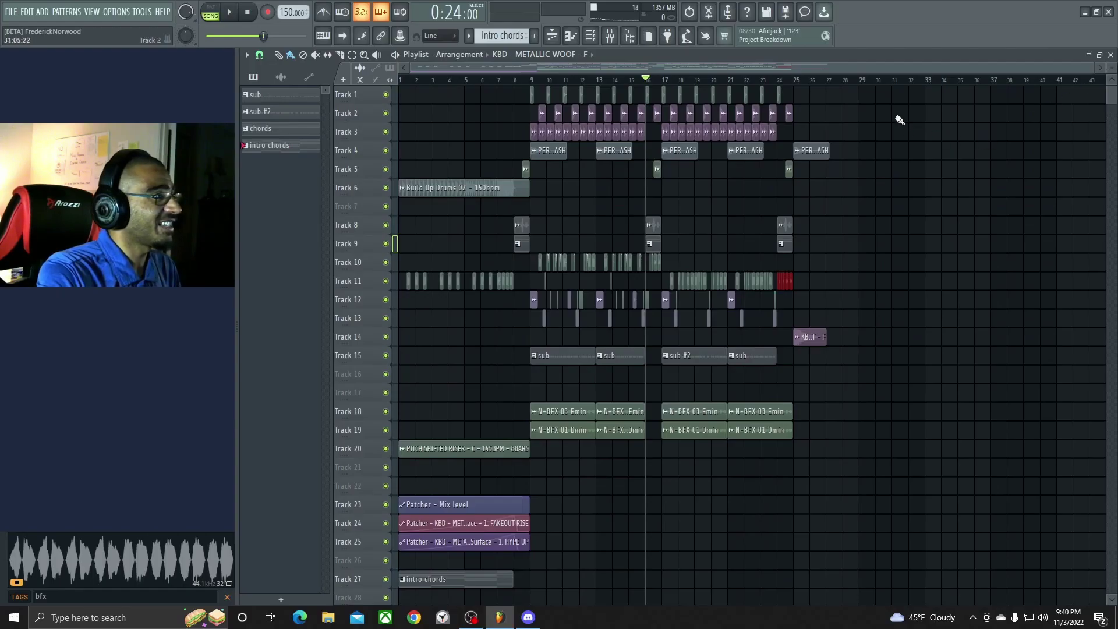